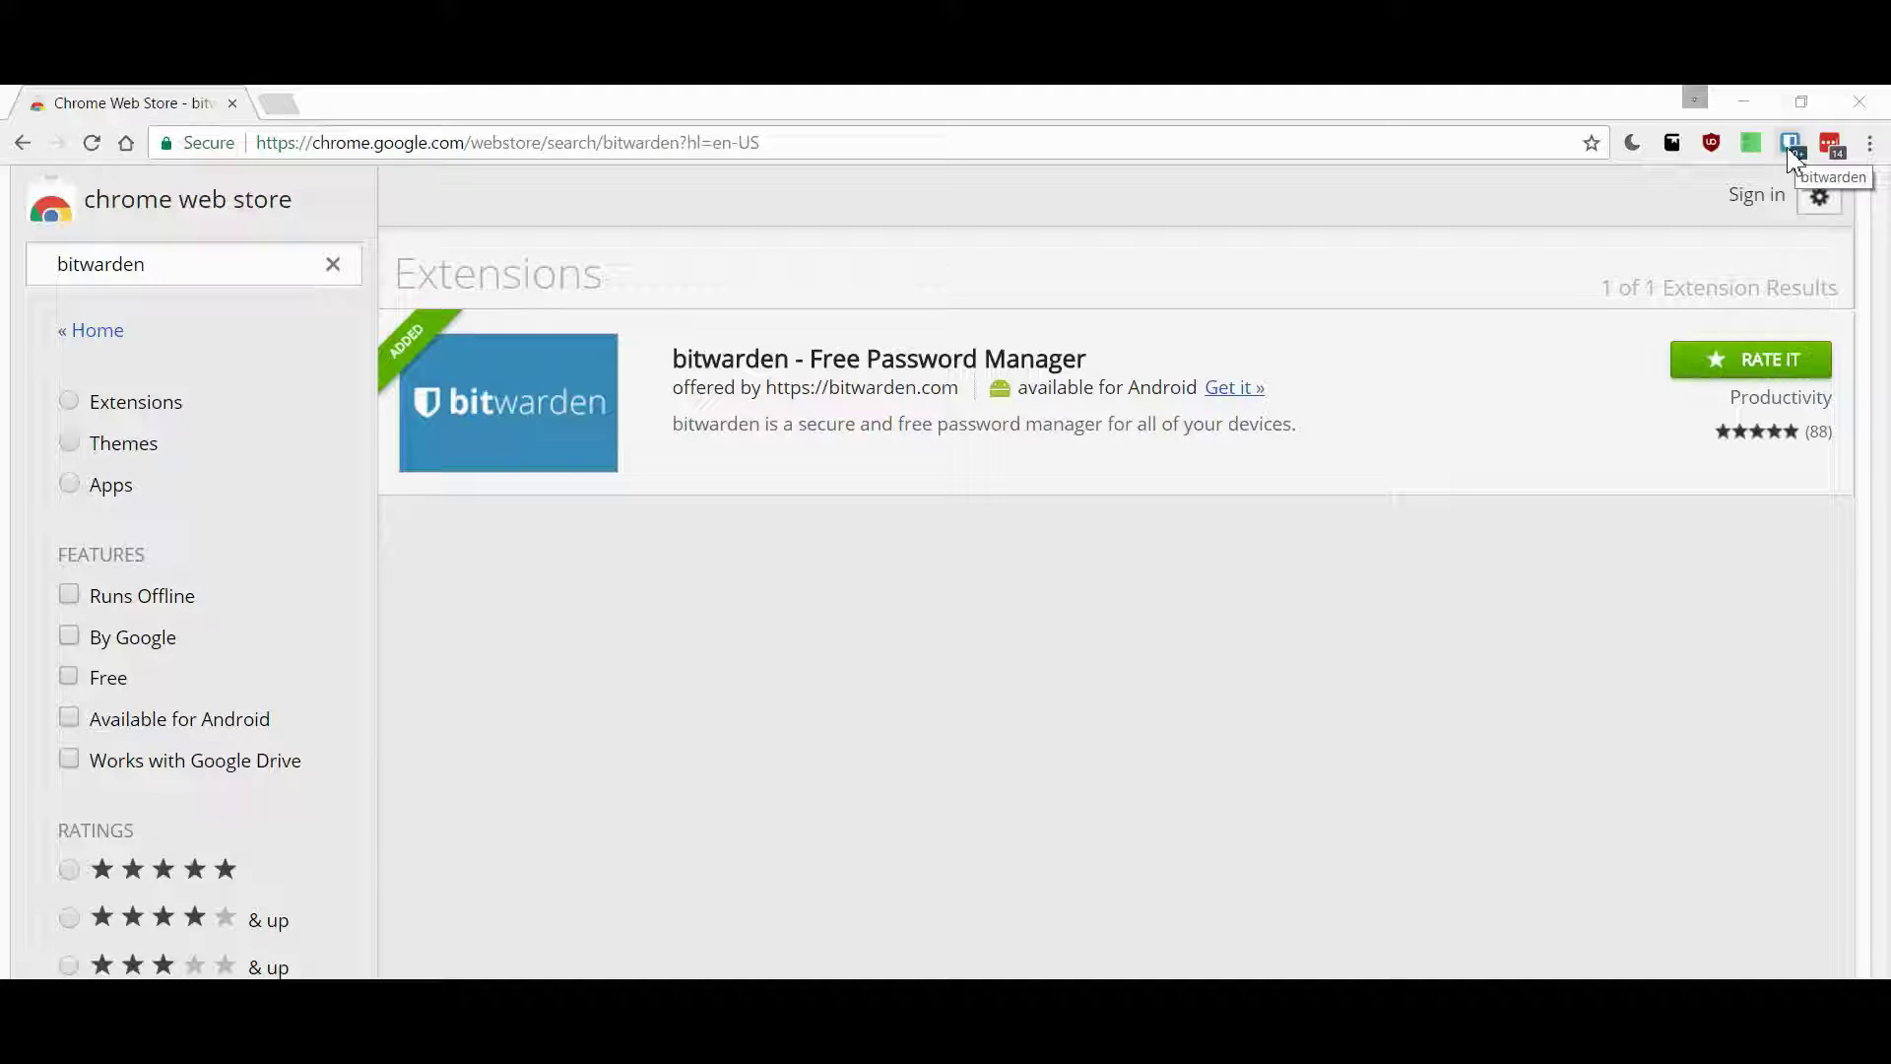
Step: Return focus to Chrome once the Bitwarden Free Password Manager extension is added
click(1551, 934)
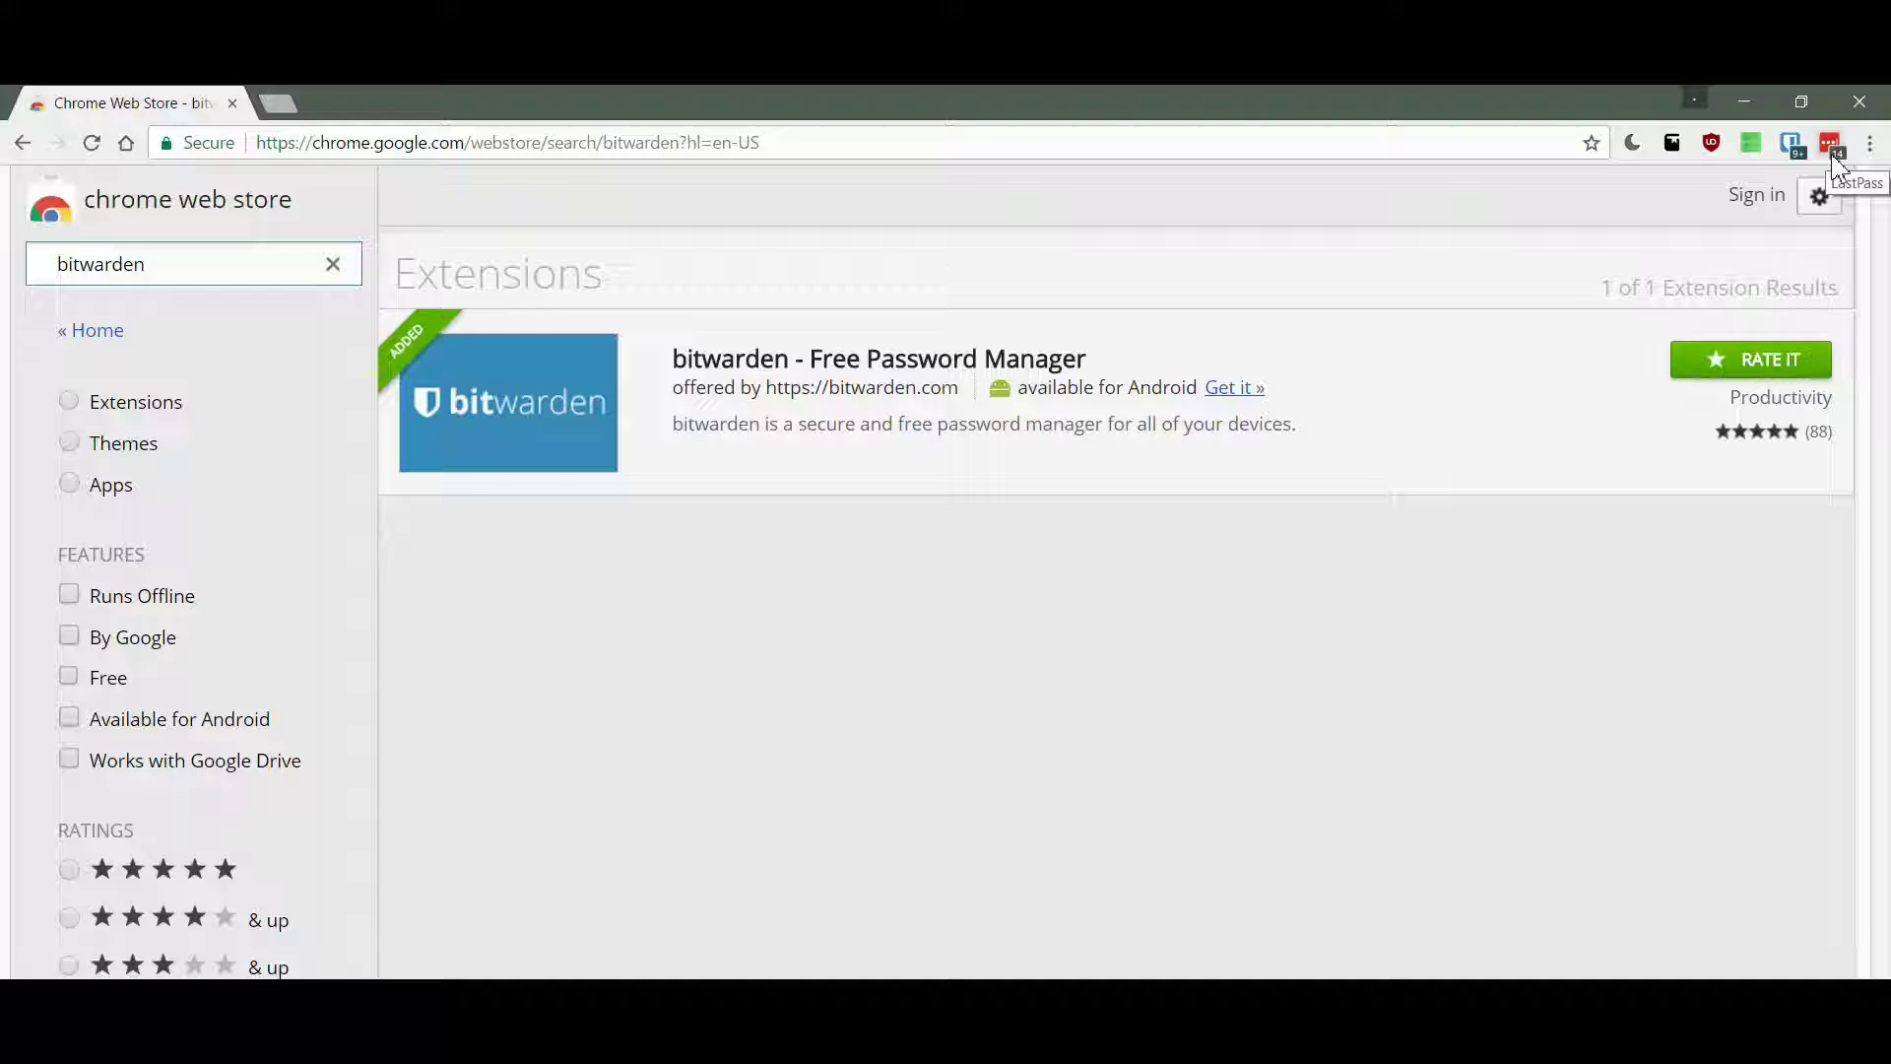
Step: Enable Native Messaging on LastPass's About page and allow the permission
click(1836, 160)
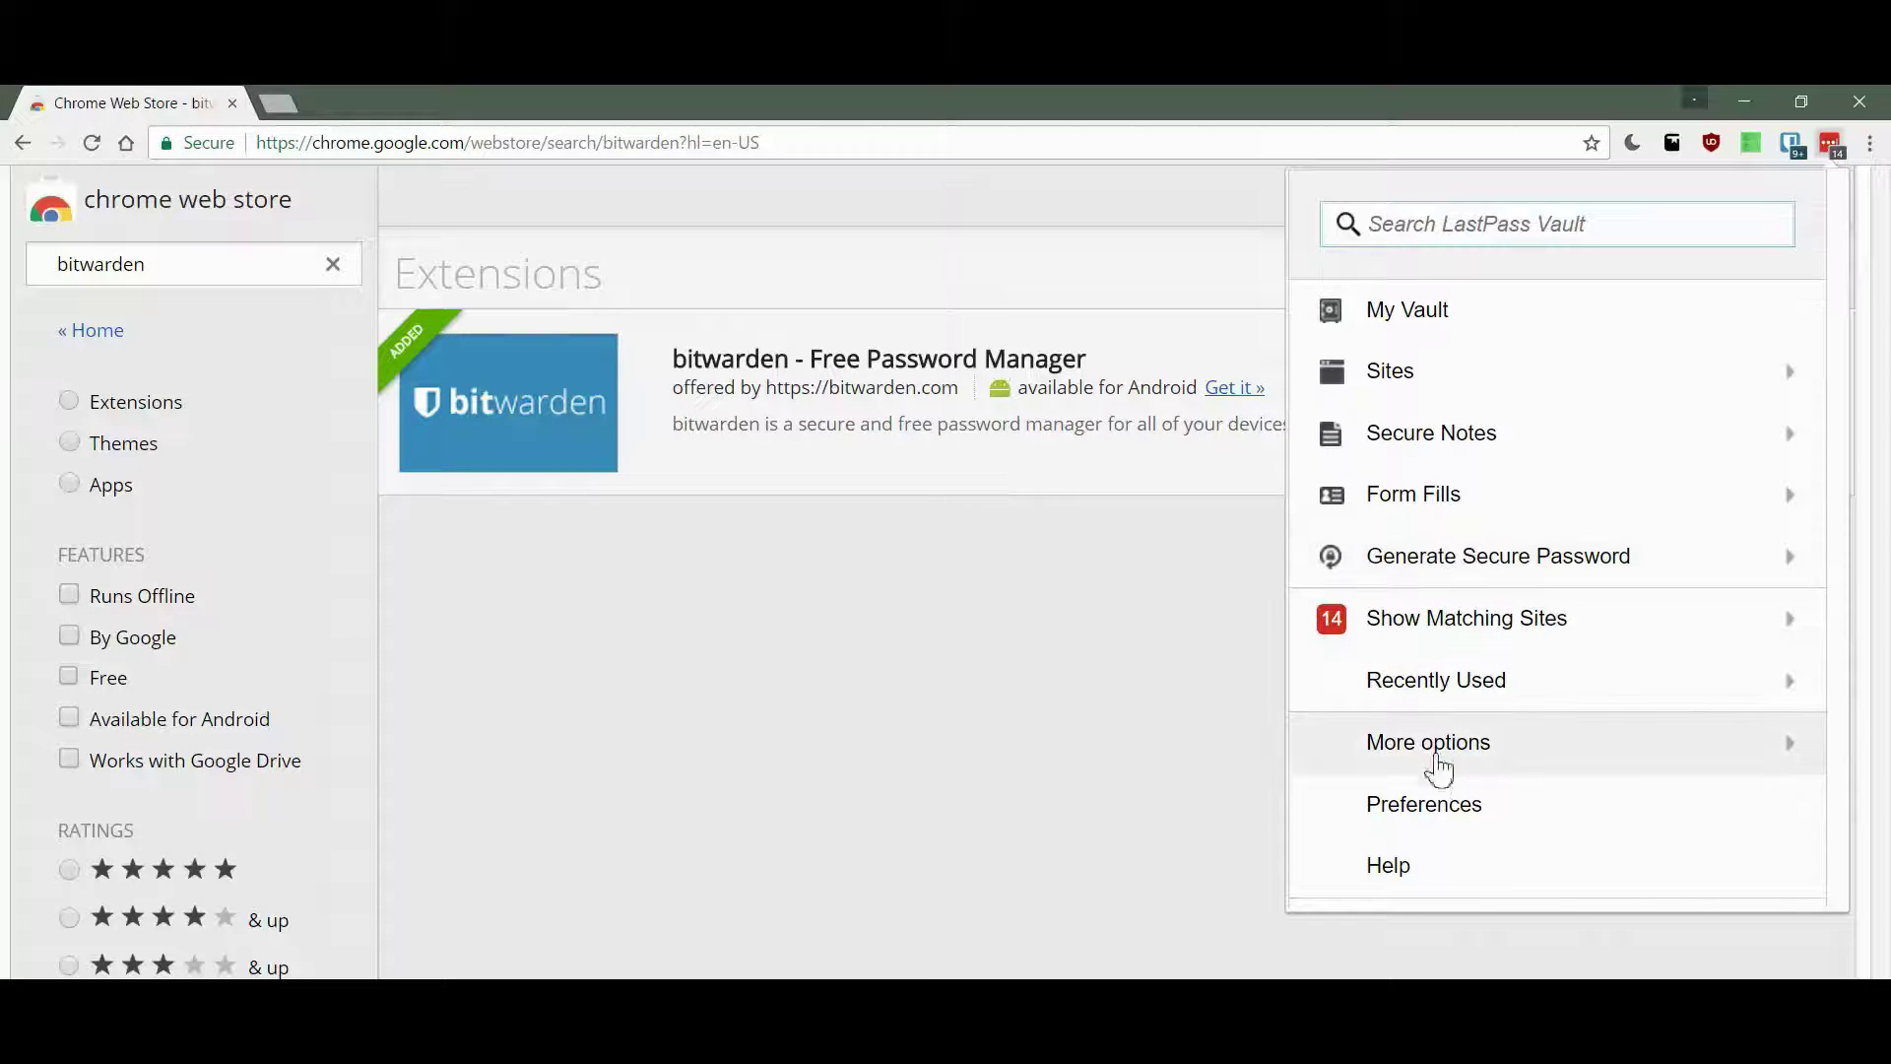
click(1407, 760)
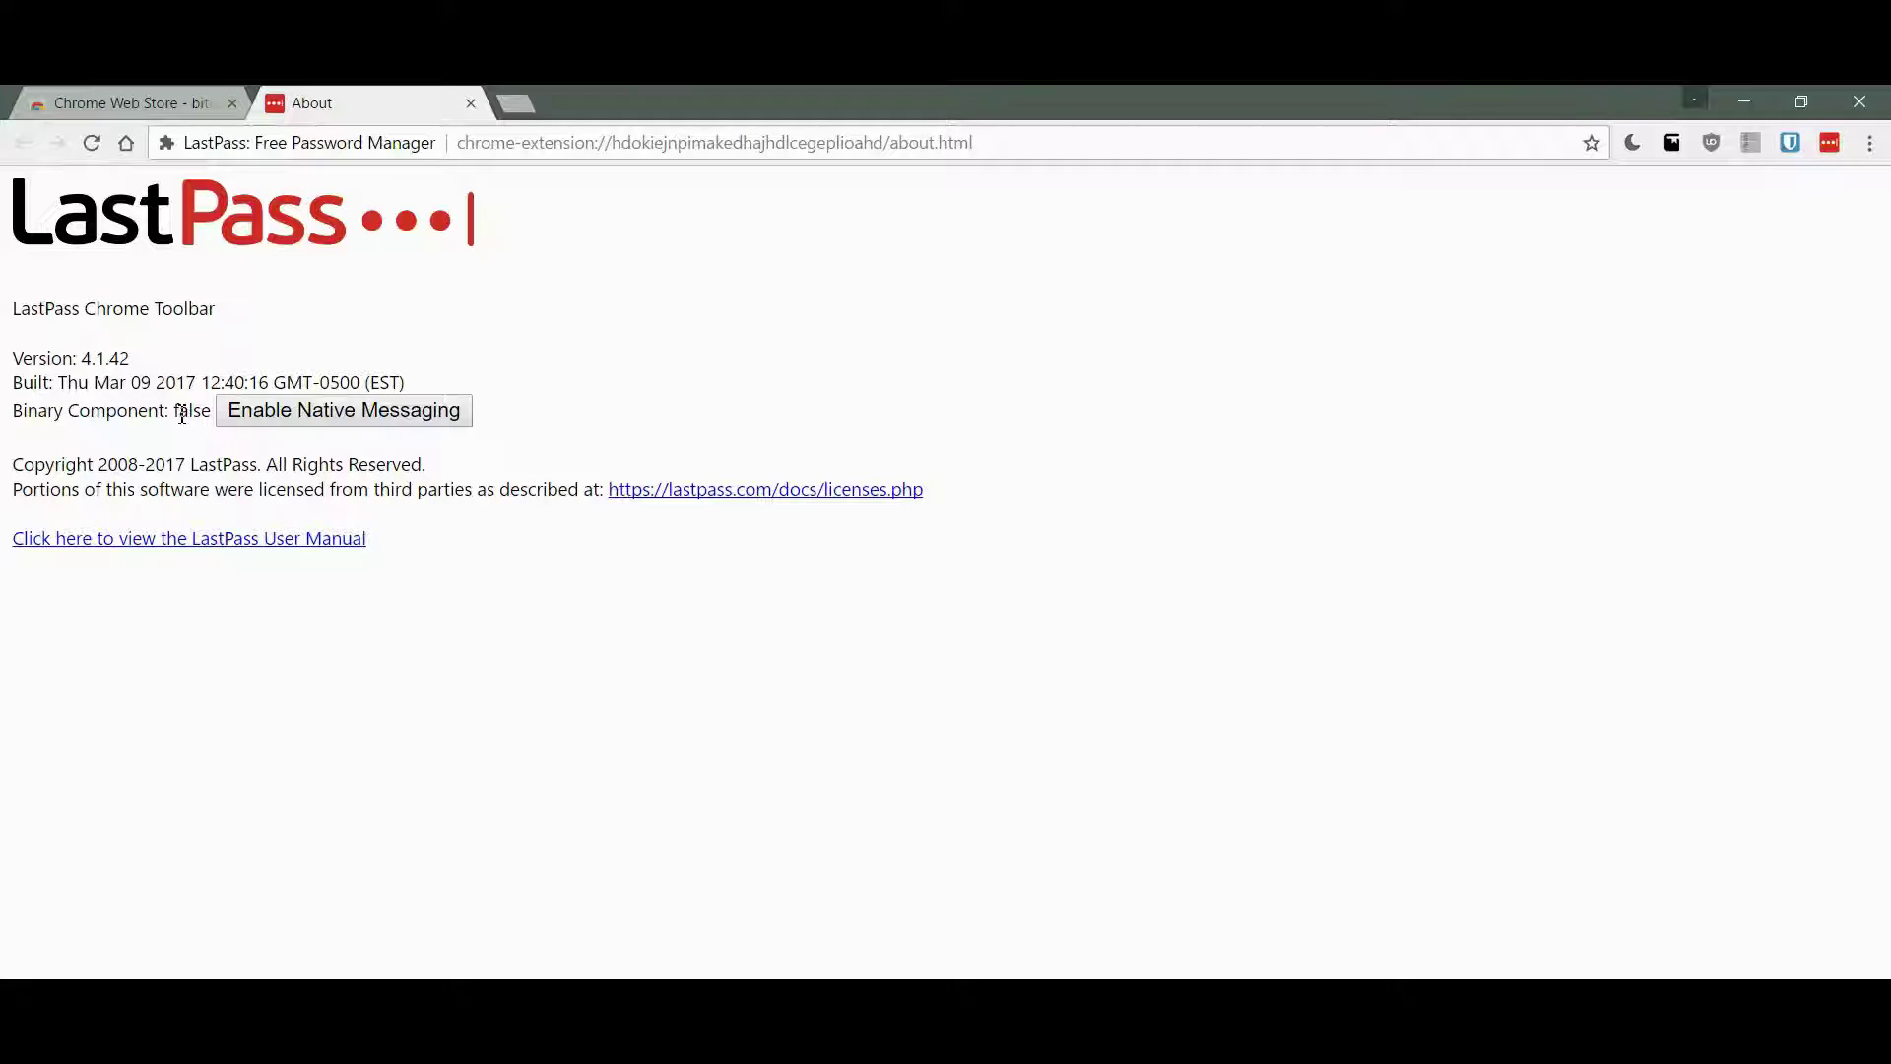
click(280, 418)
click(995, 409)
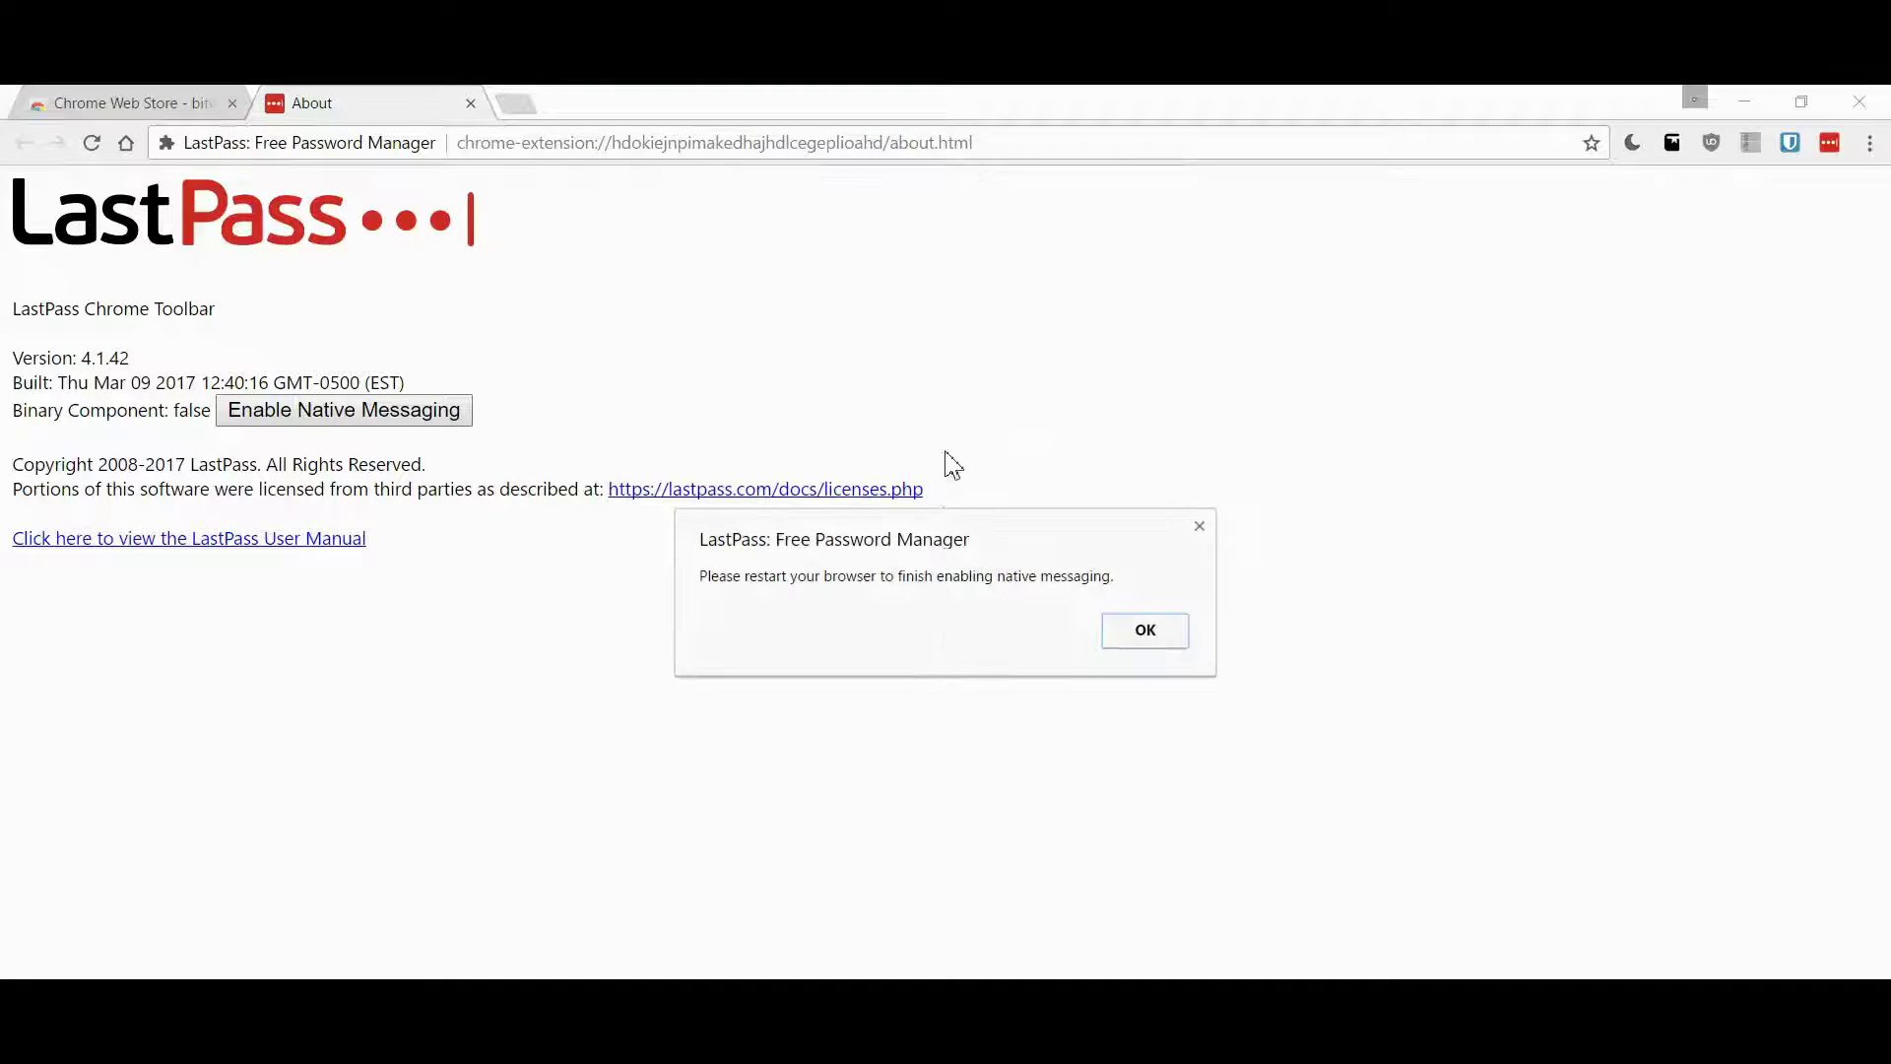
Step: Acknowledge the restart notice and bring up the LastPass About page again
click(1153, 635)
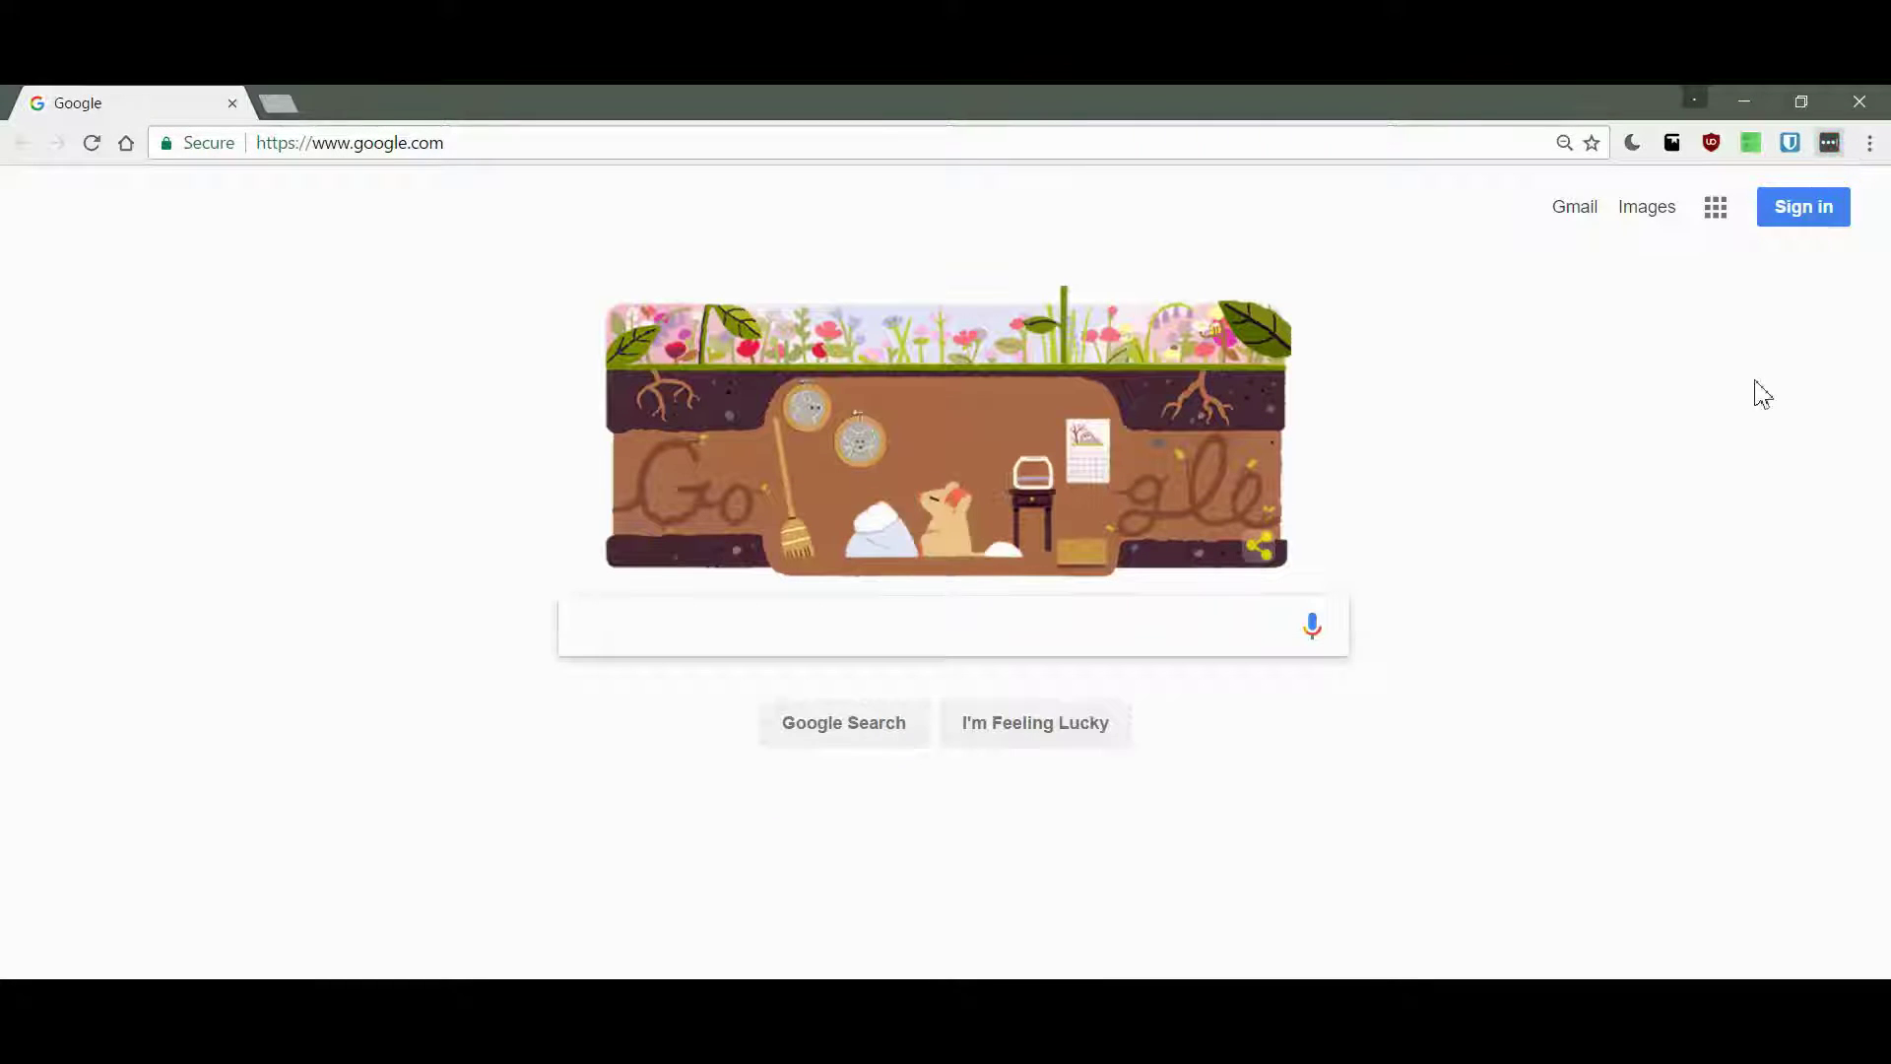
click(1830, 143)
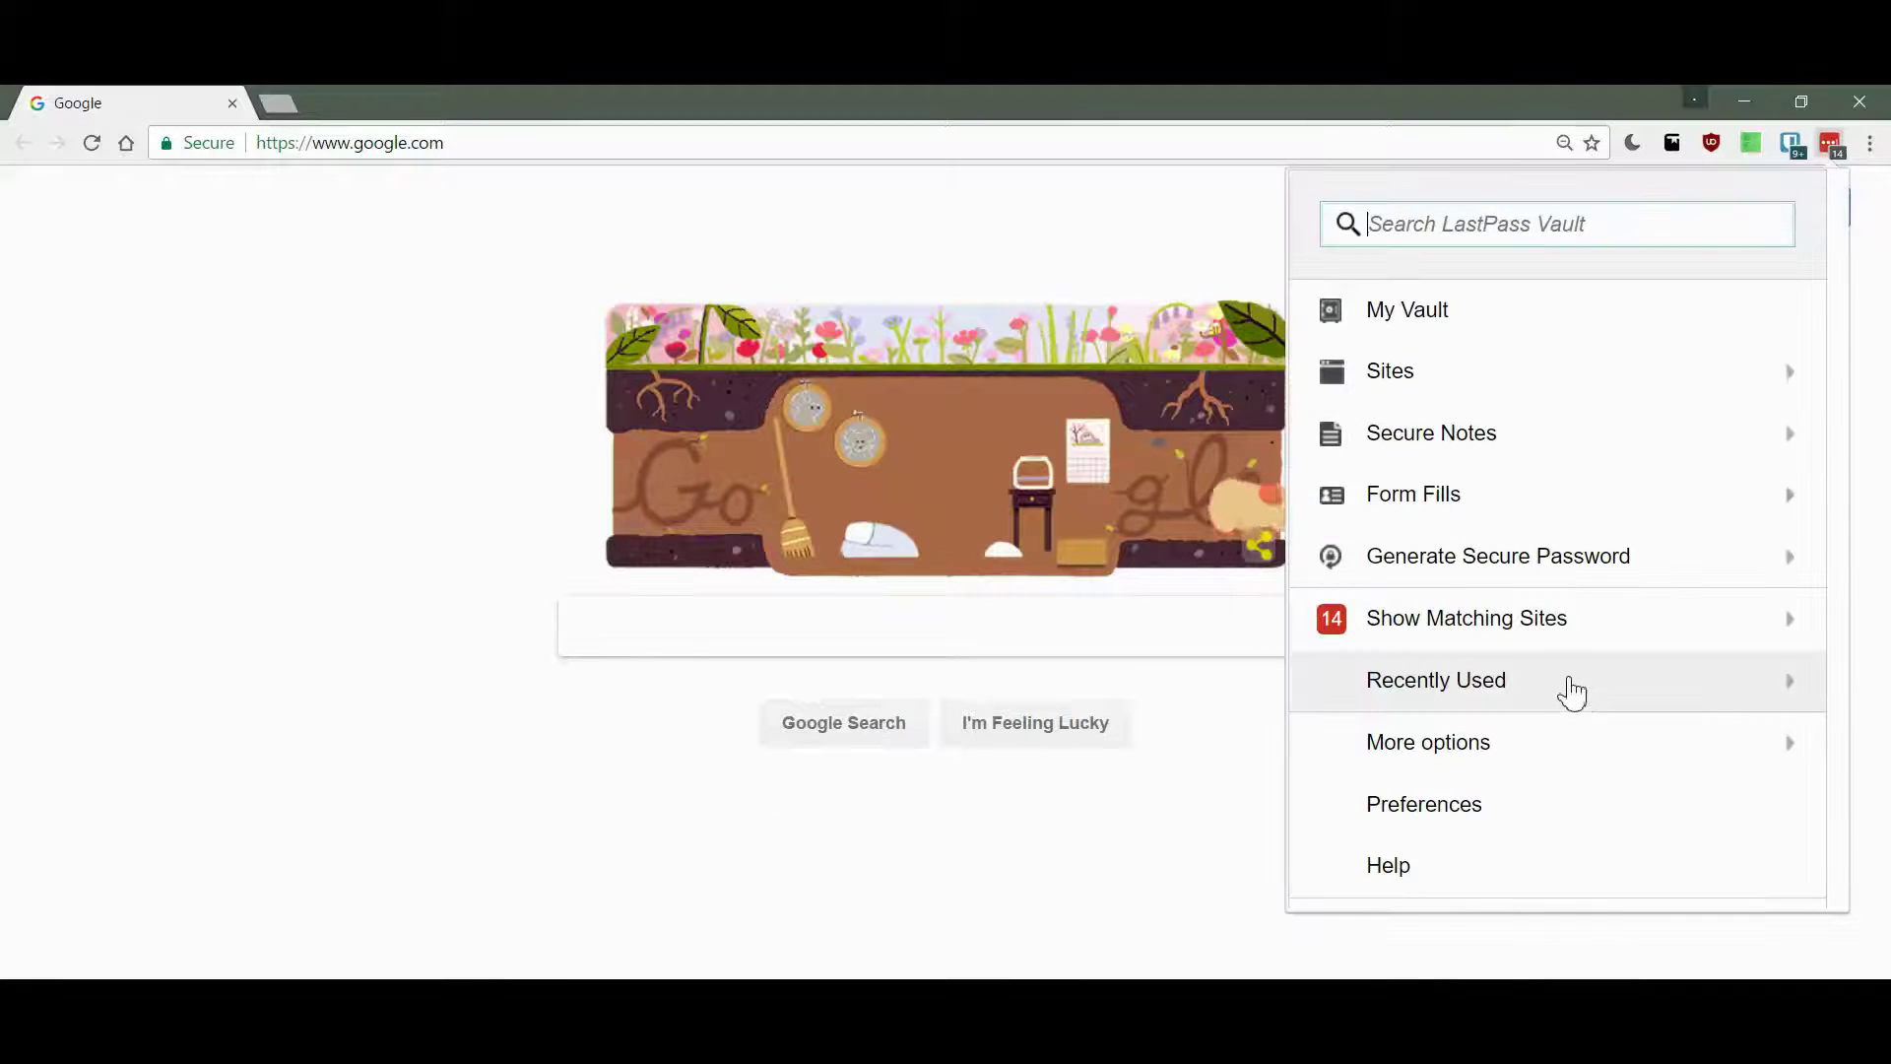
click(1489, 753)
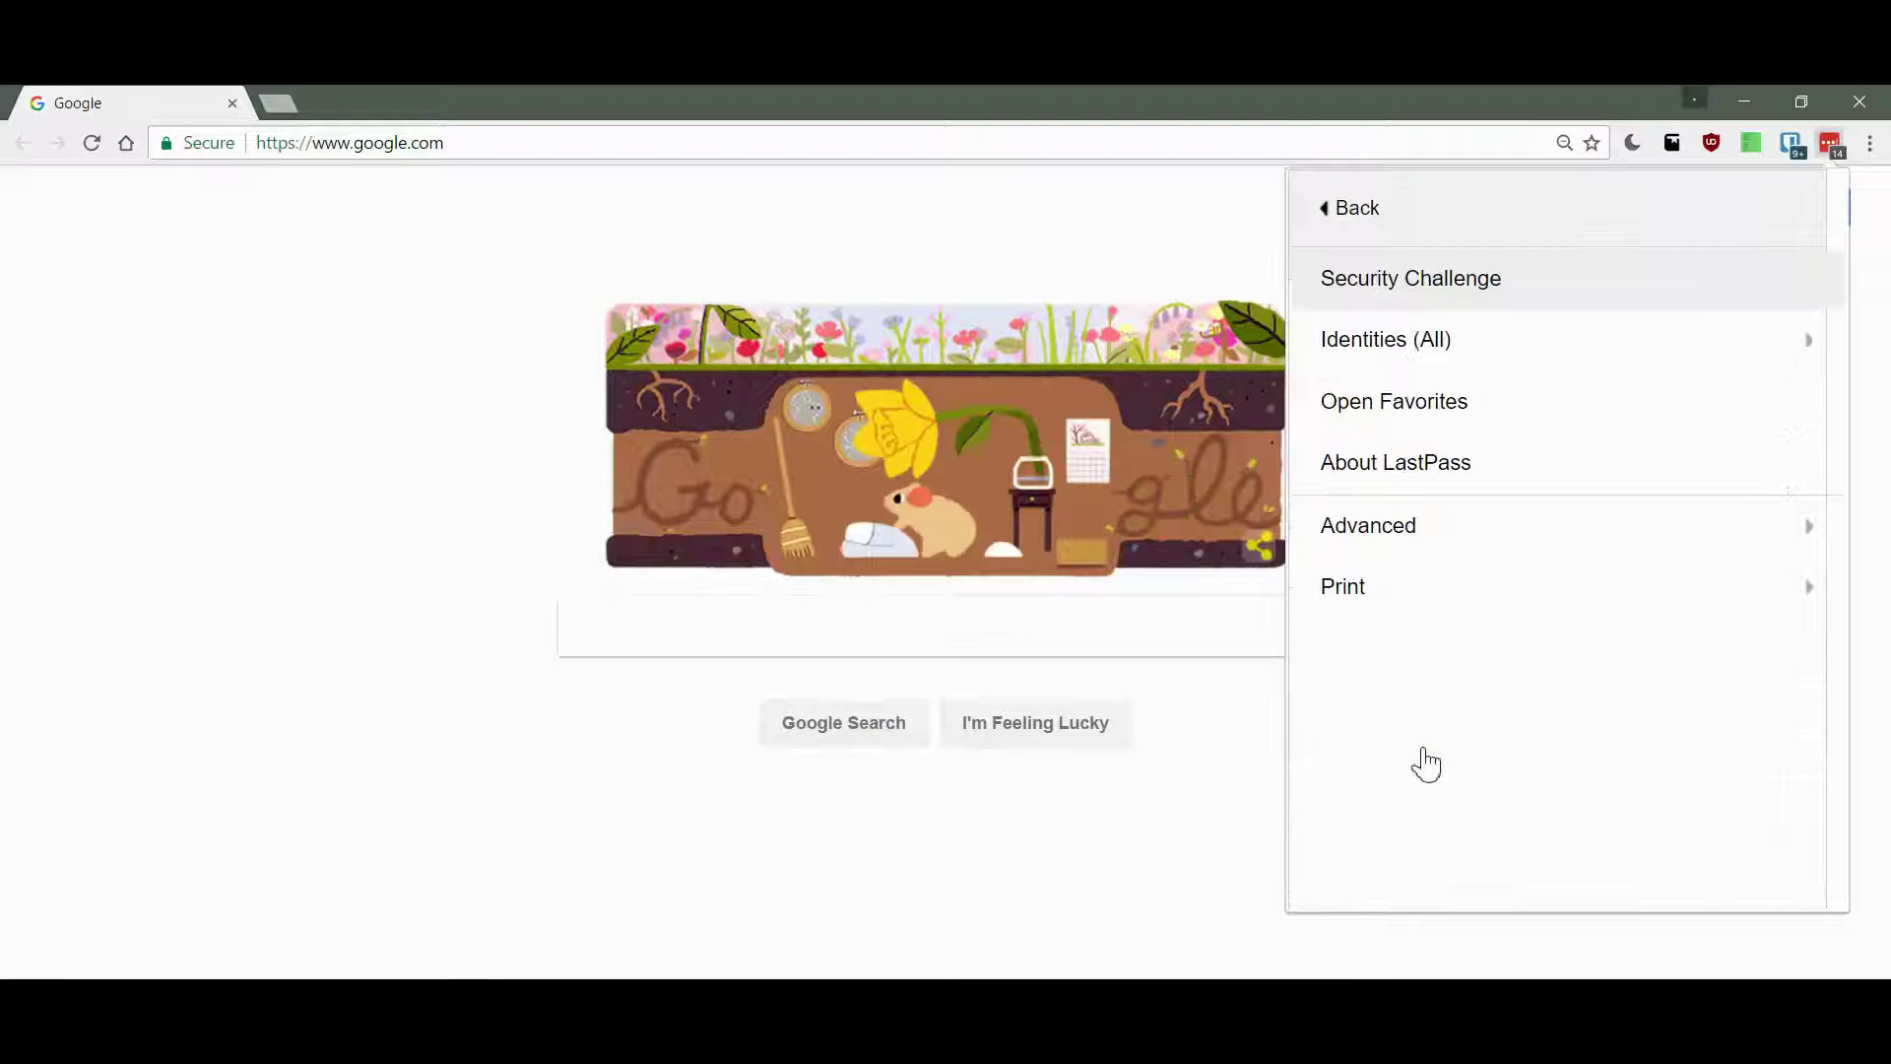
click(1446, 487)
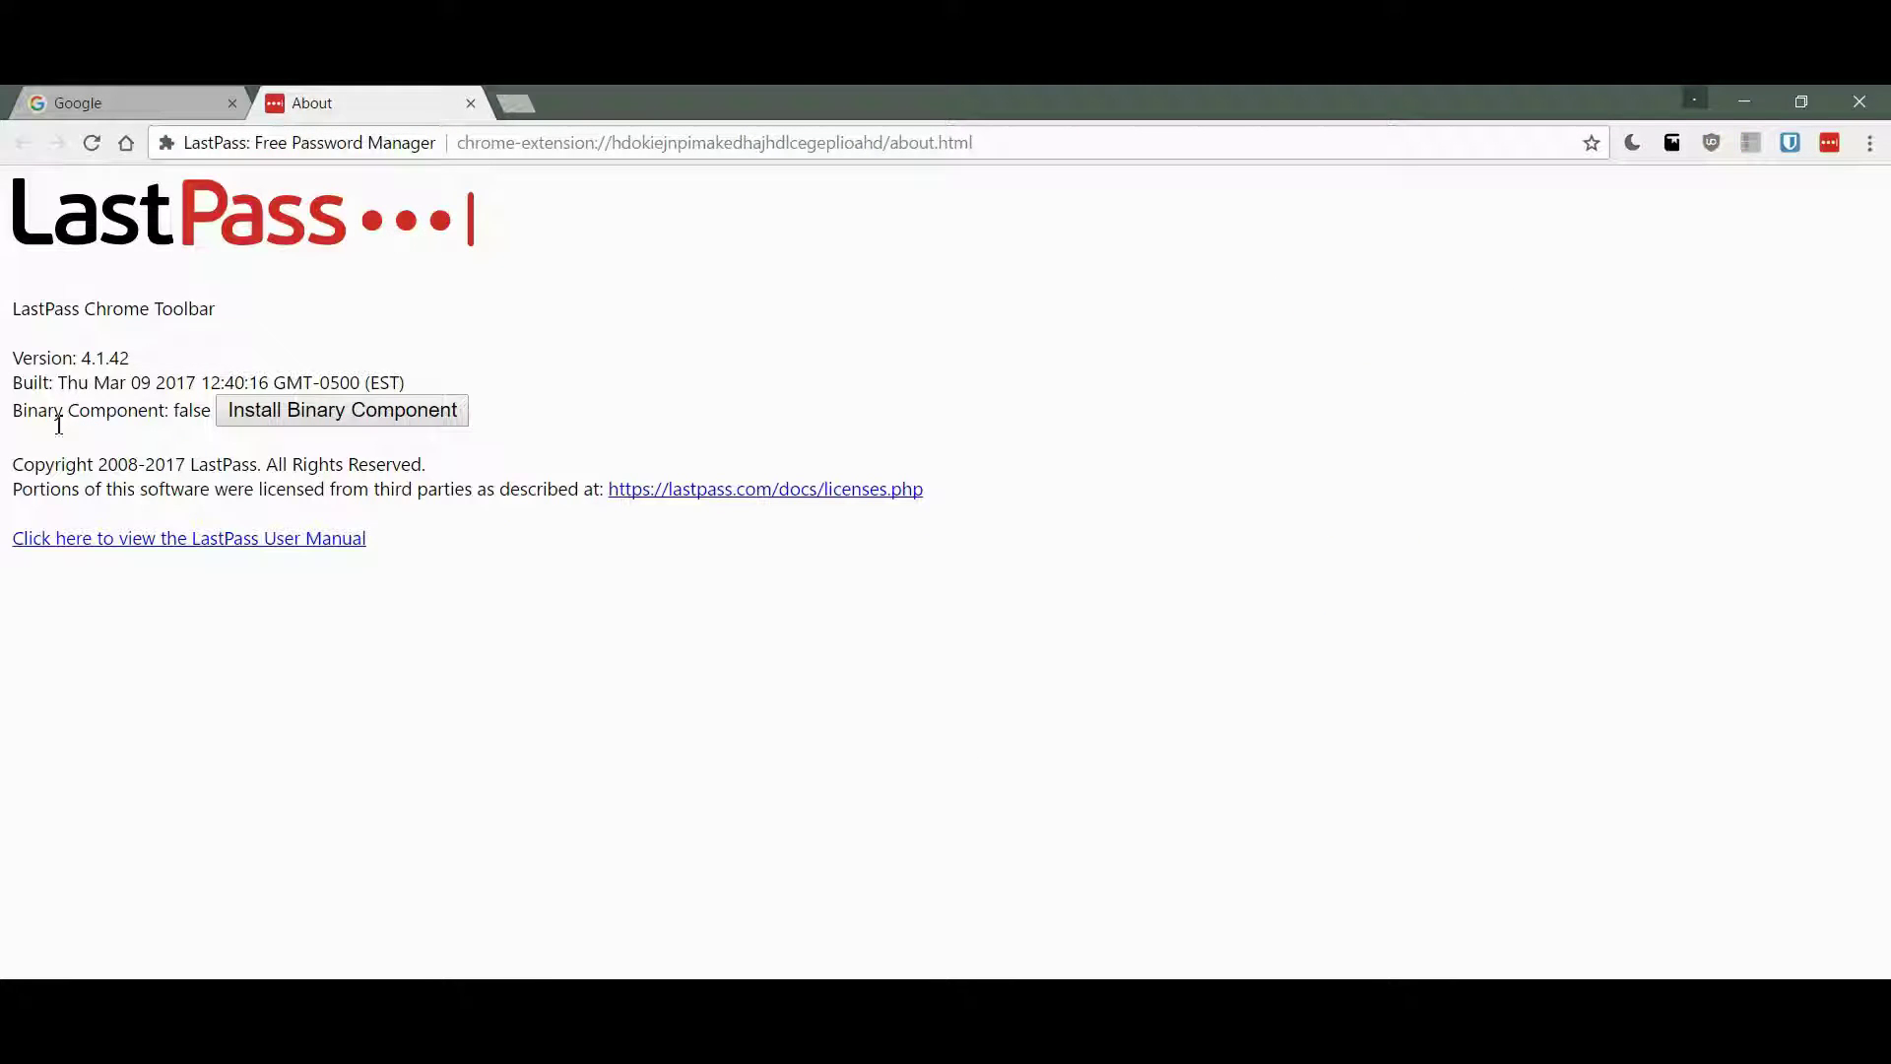
Step: Download the binary component installer lastpass_x64.exe and save it to the Desktop
double_click(189, 411)
click(225, 463)
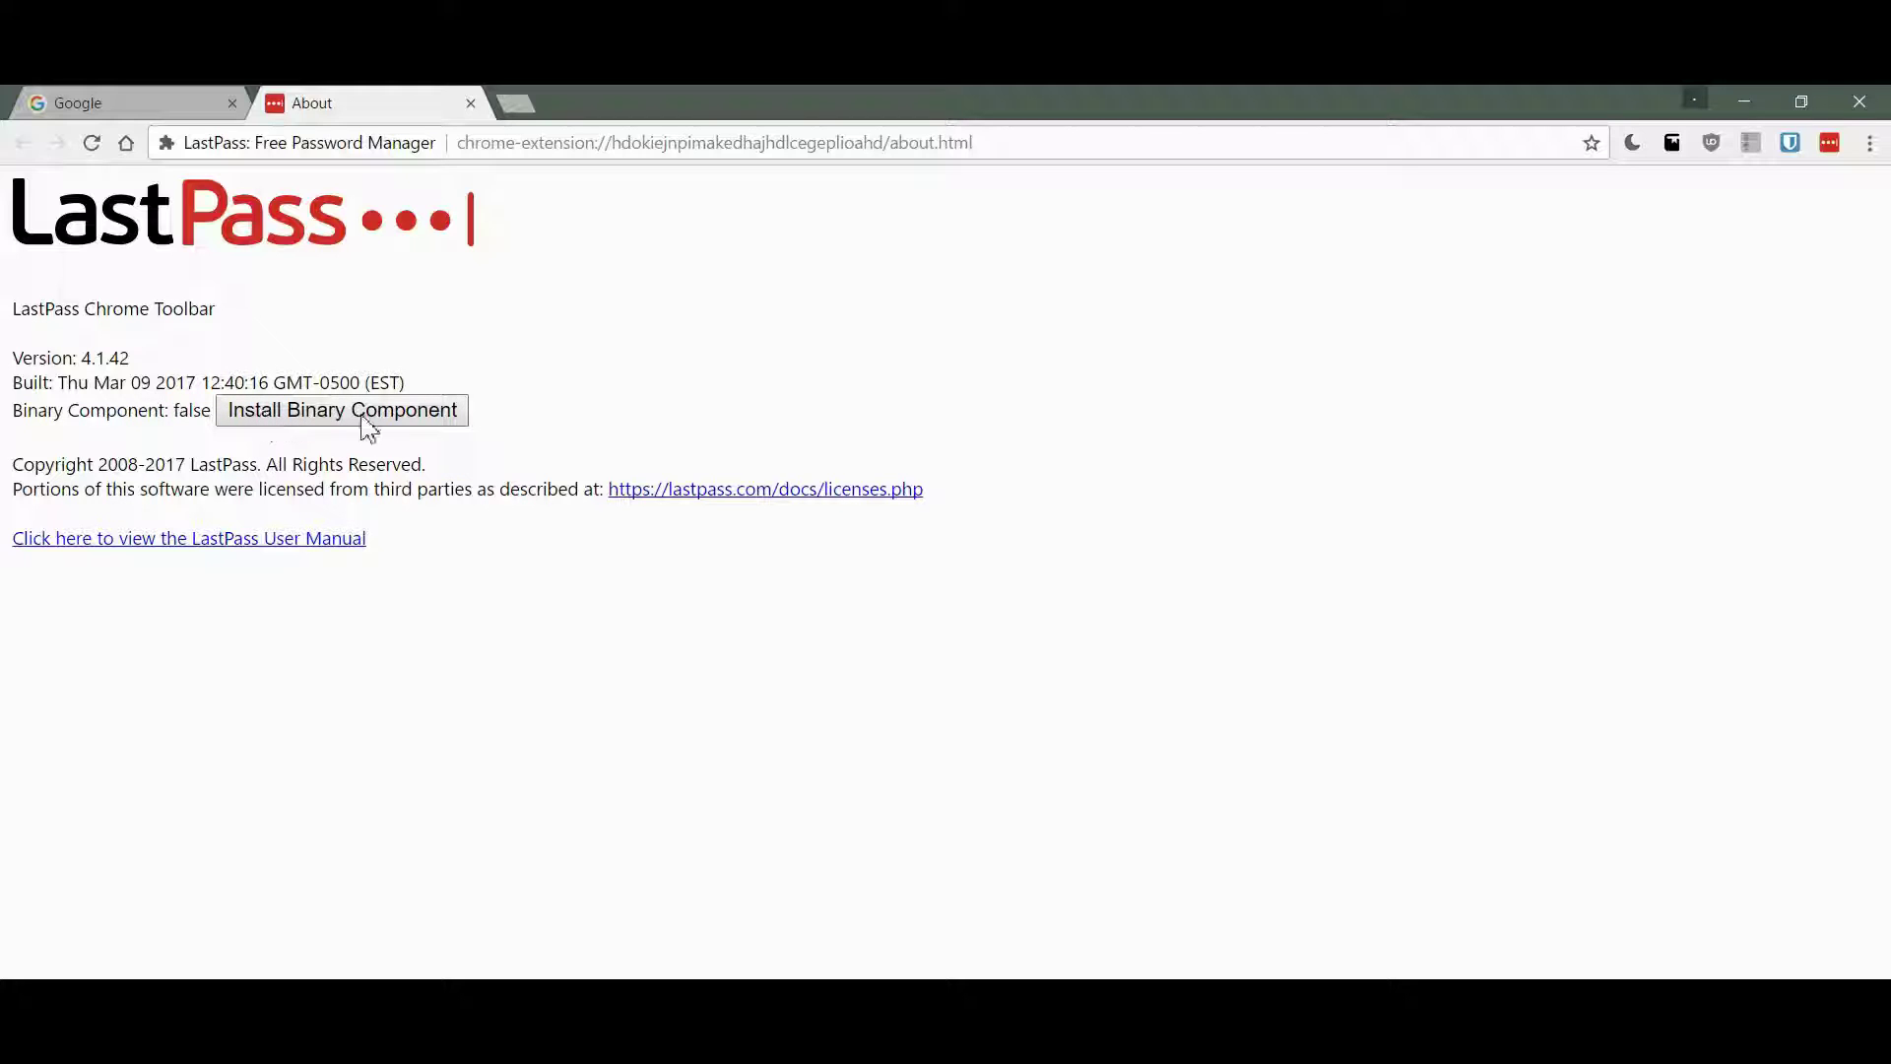
click(330, 418)
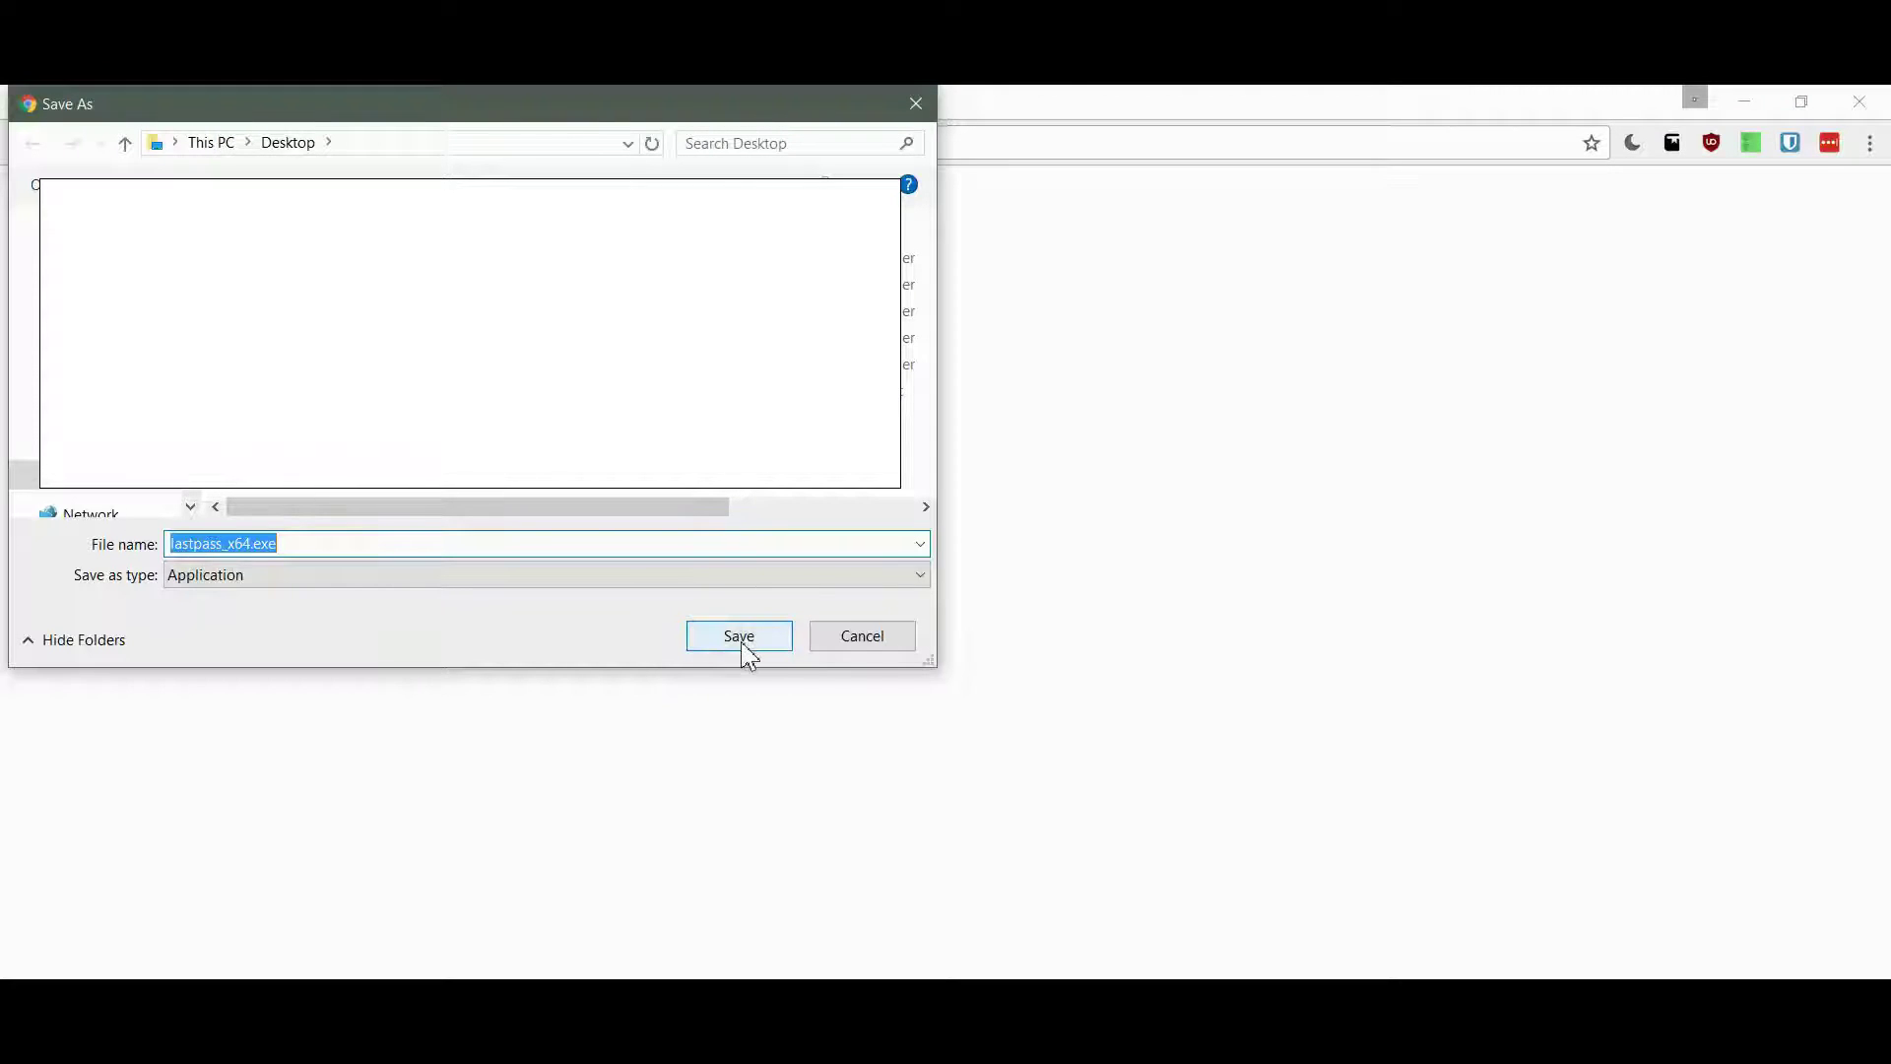
click(743, 648)
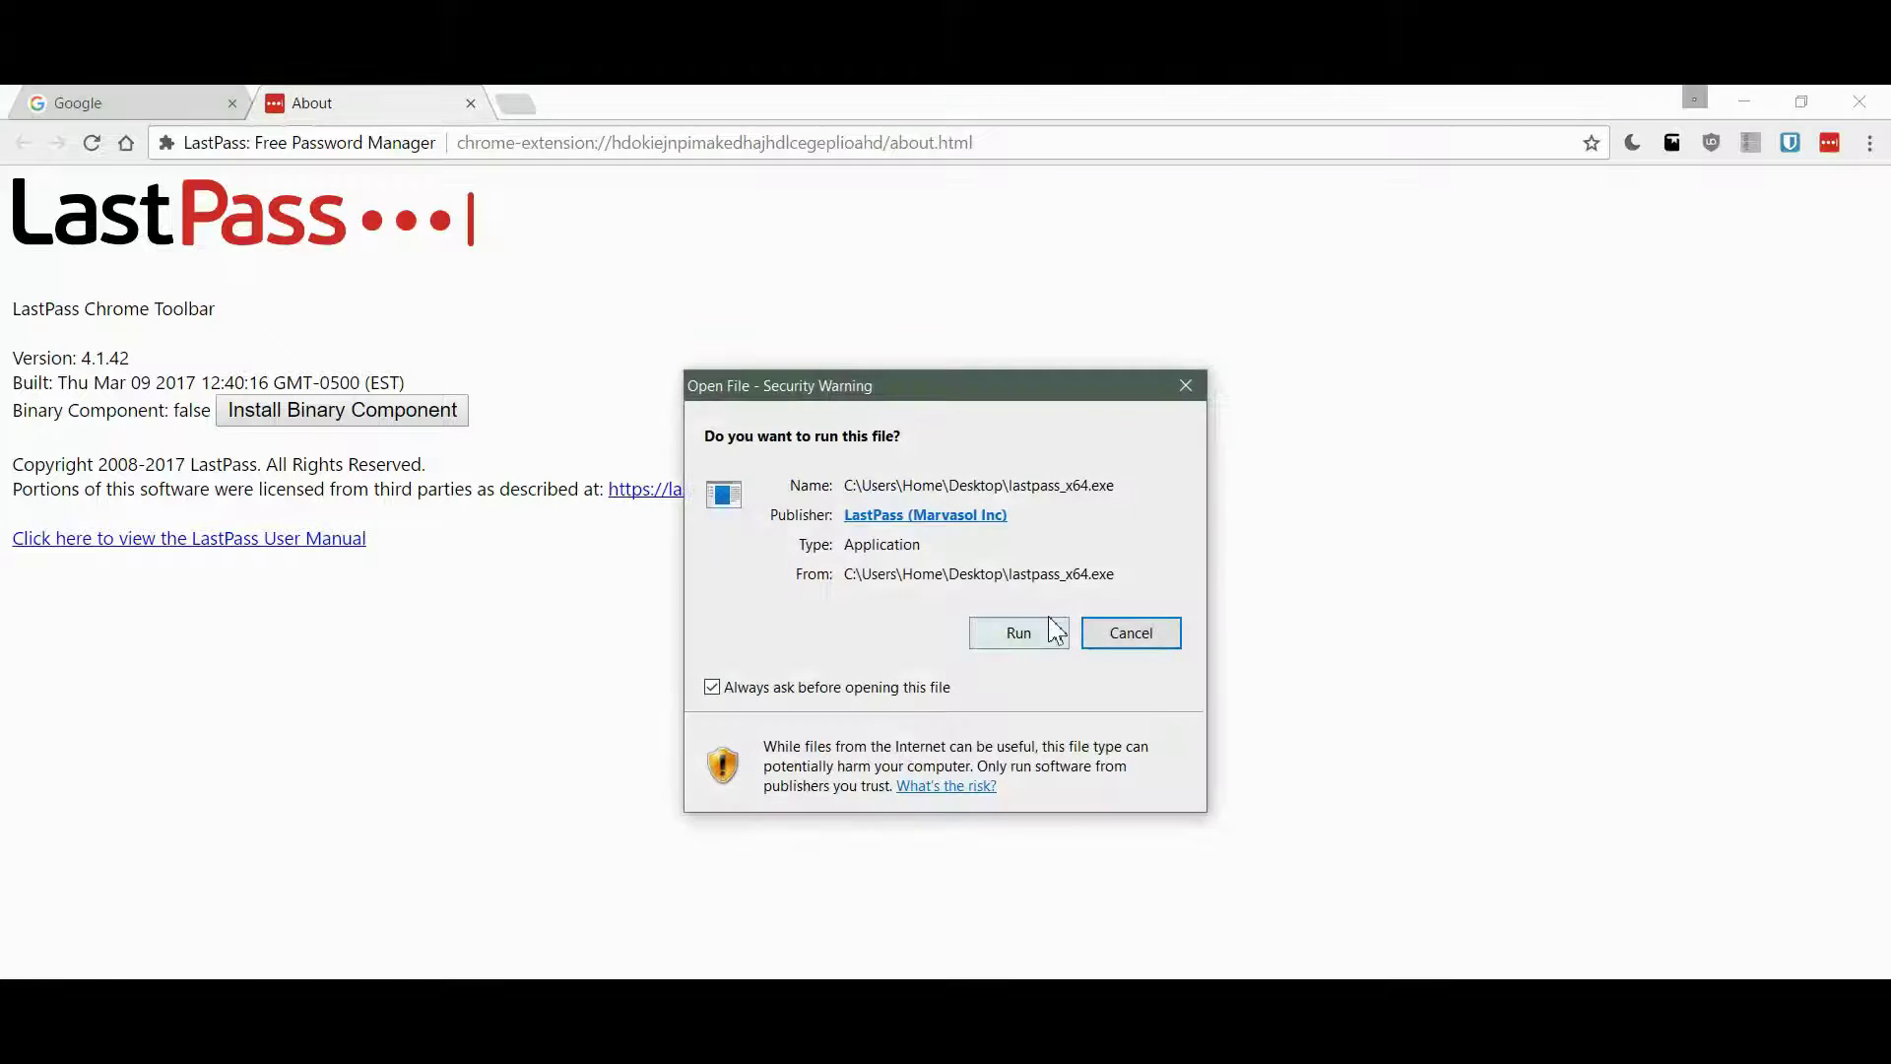
Step: Run lastpass_x64.exe, untick the Internet Explorer and Firefox add-ons, and install LastPass
click(1049, 630)
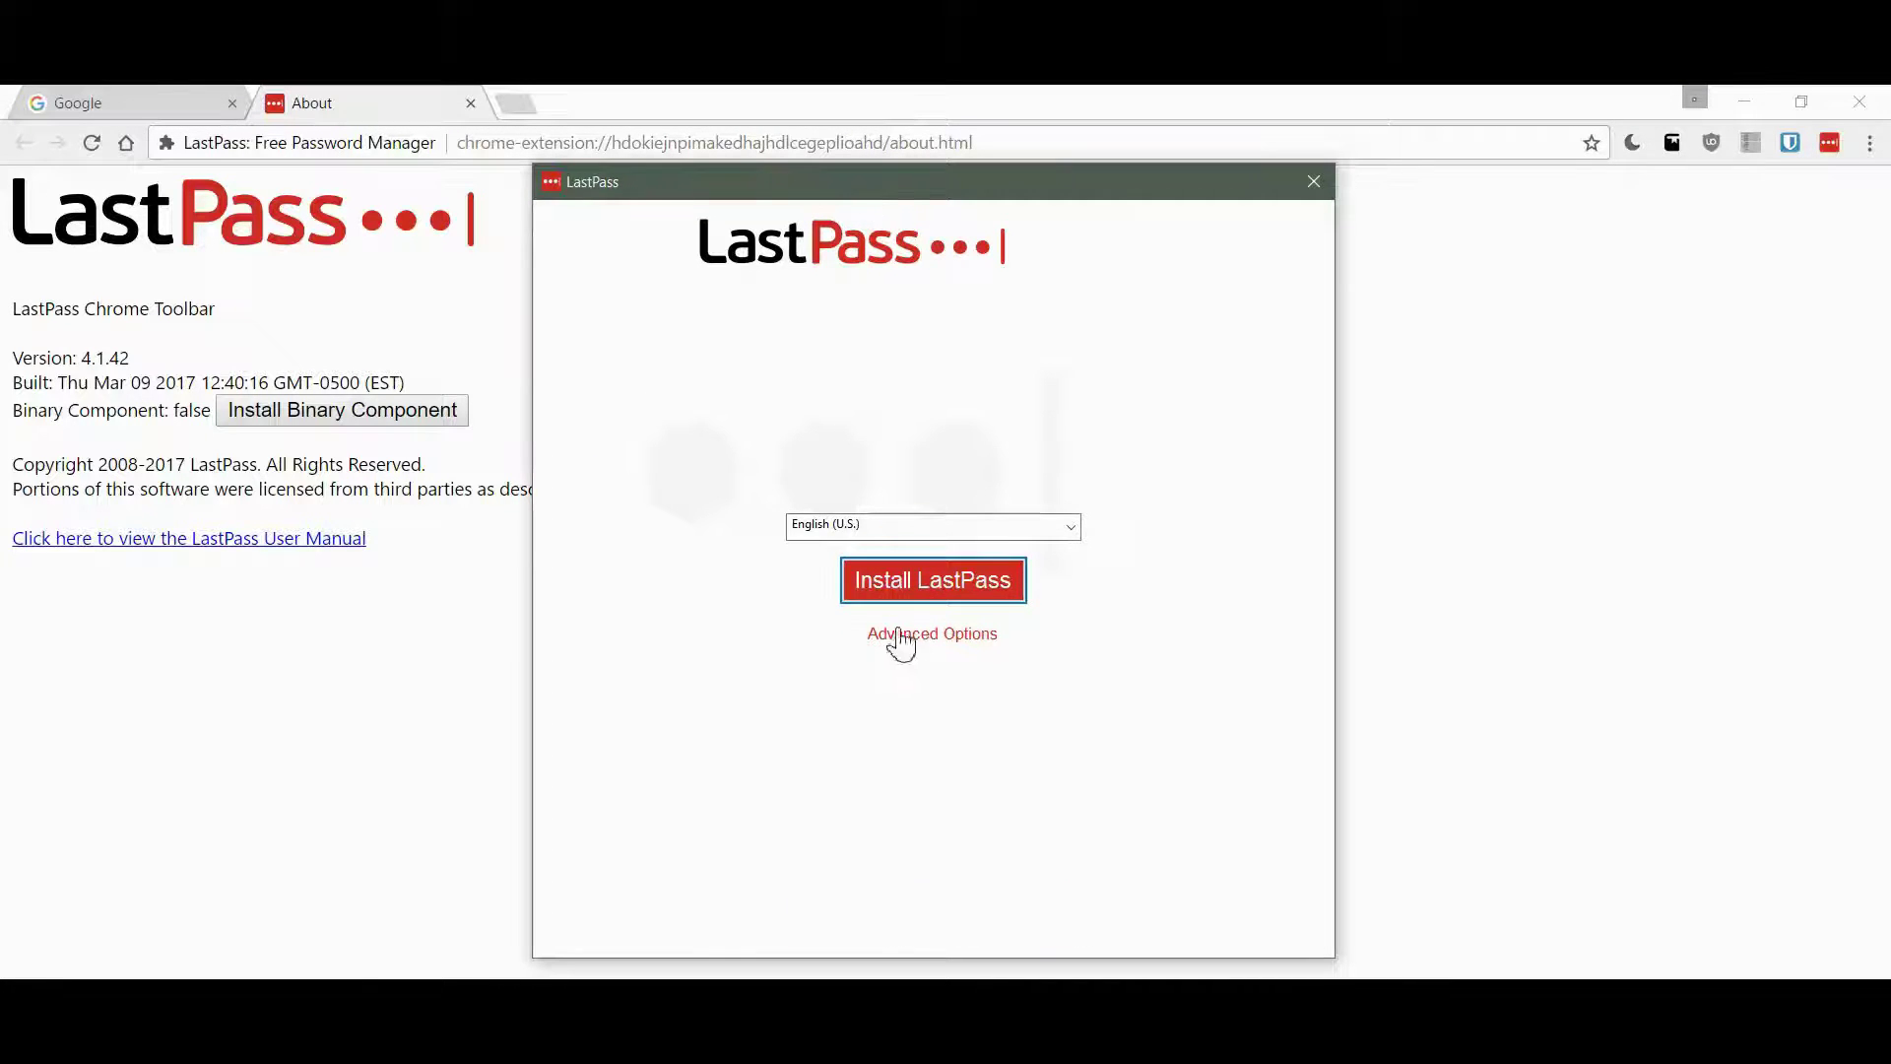
click(891, 636)
click(689, 413)
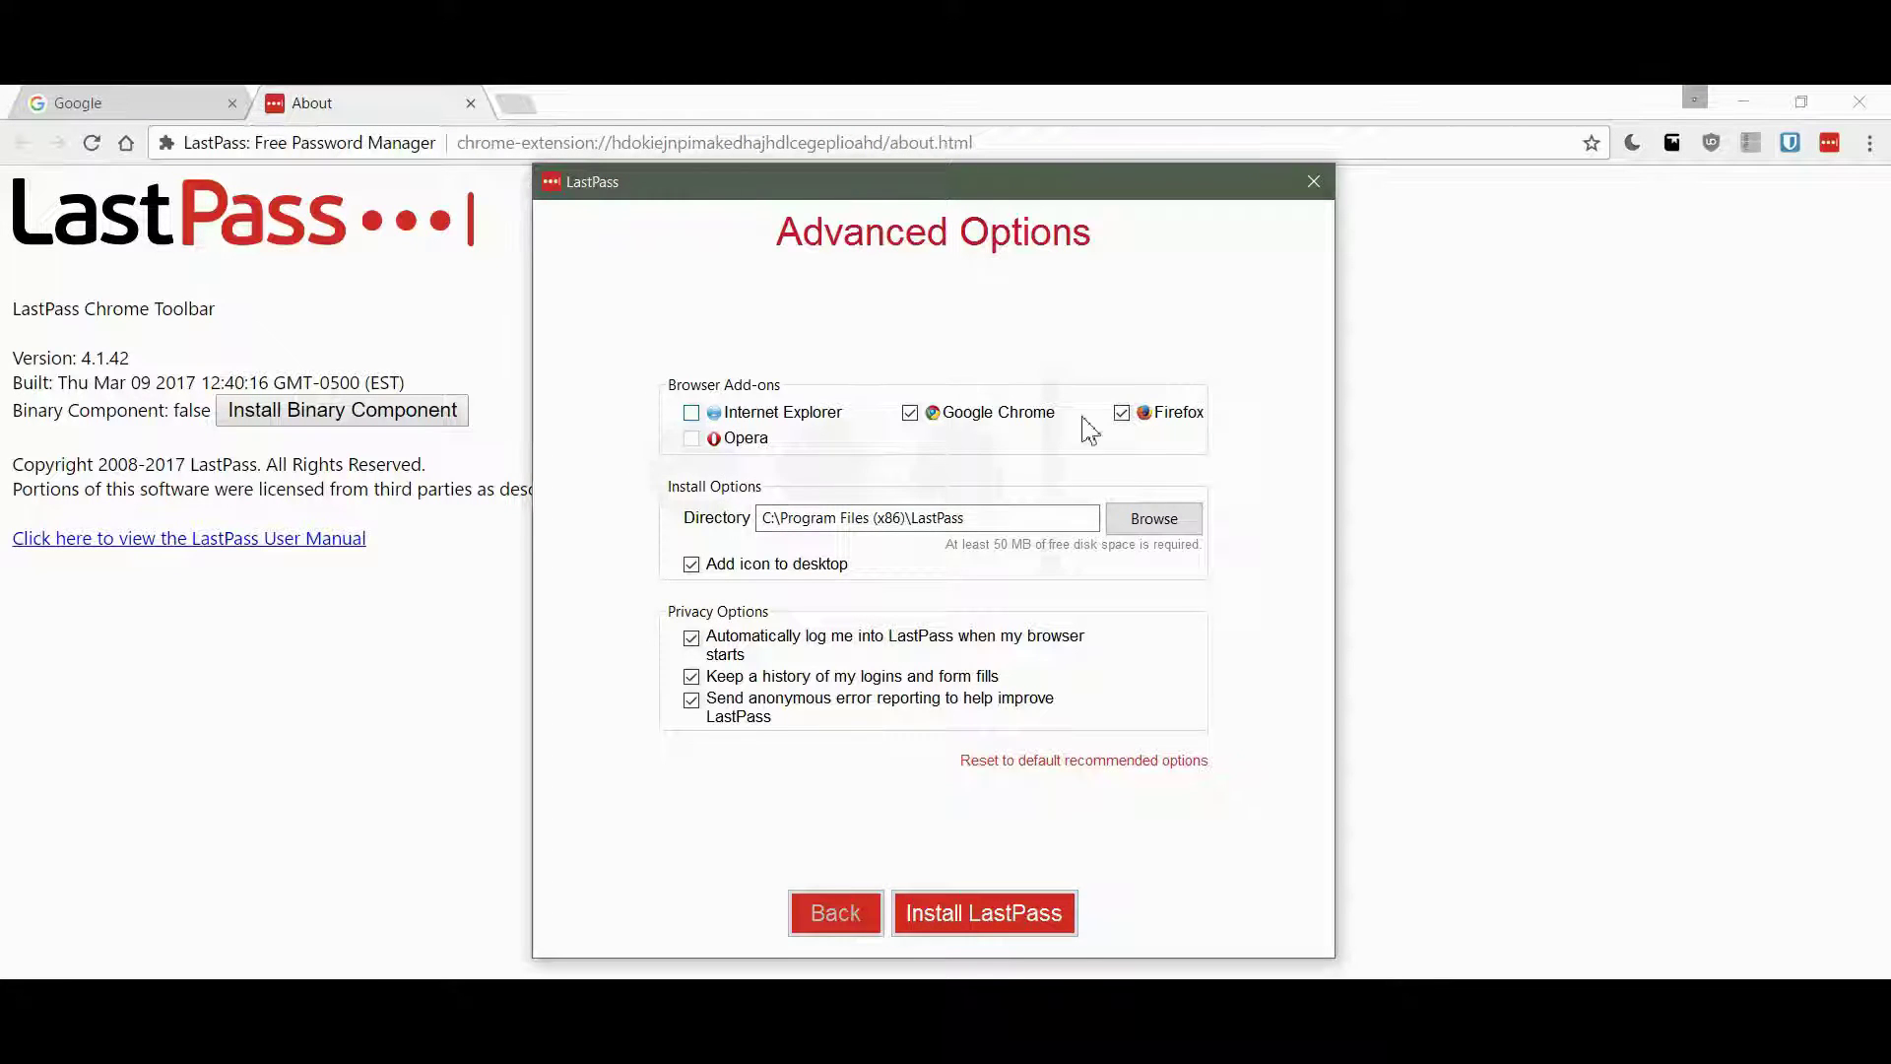
click(1123, 414)
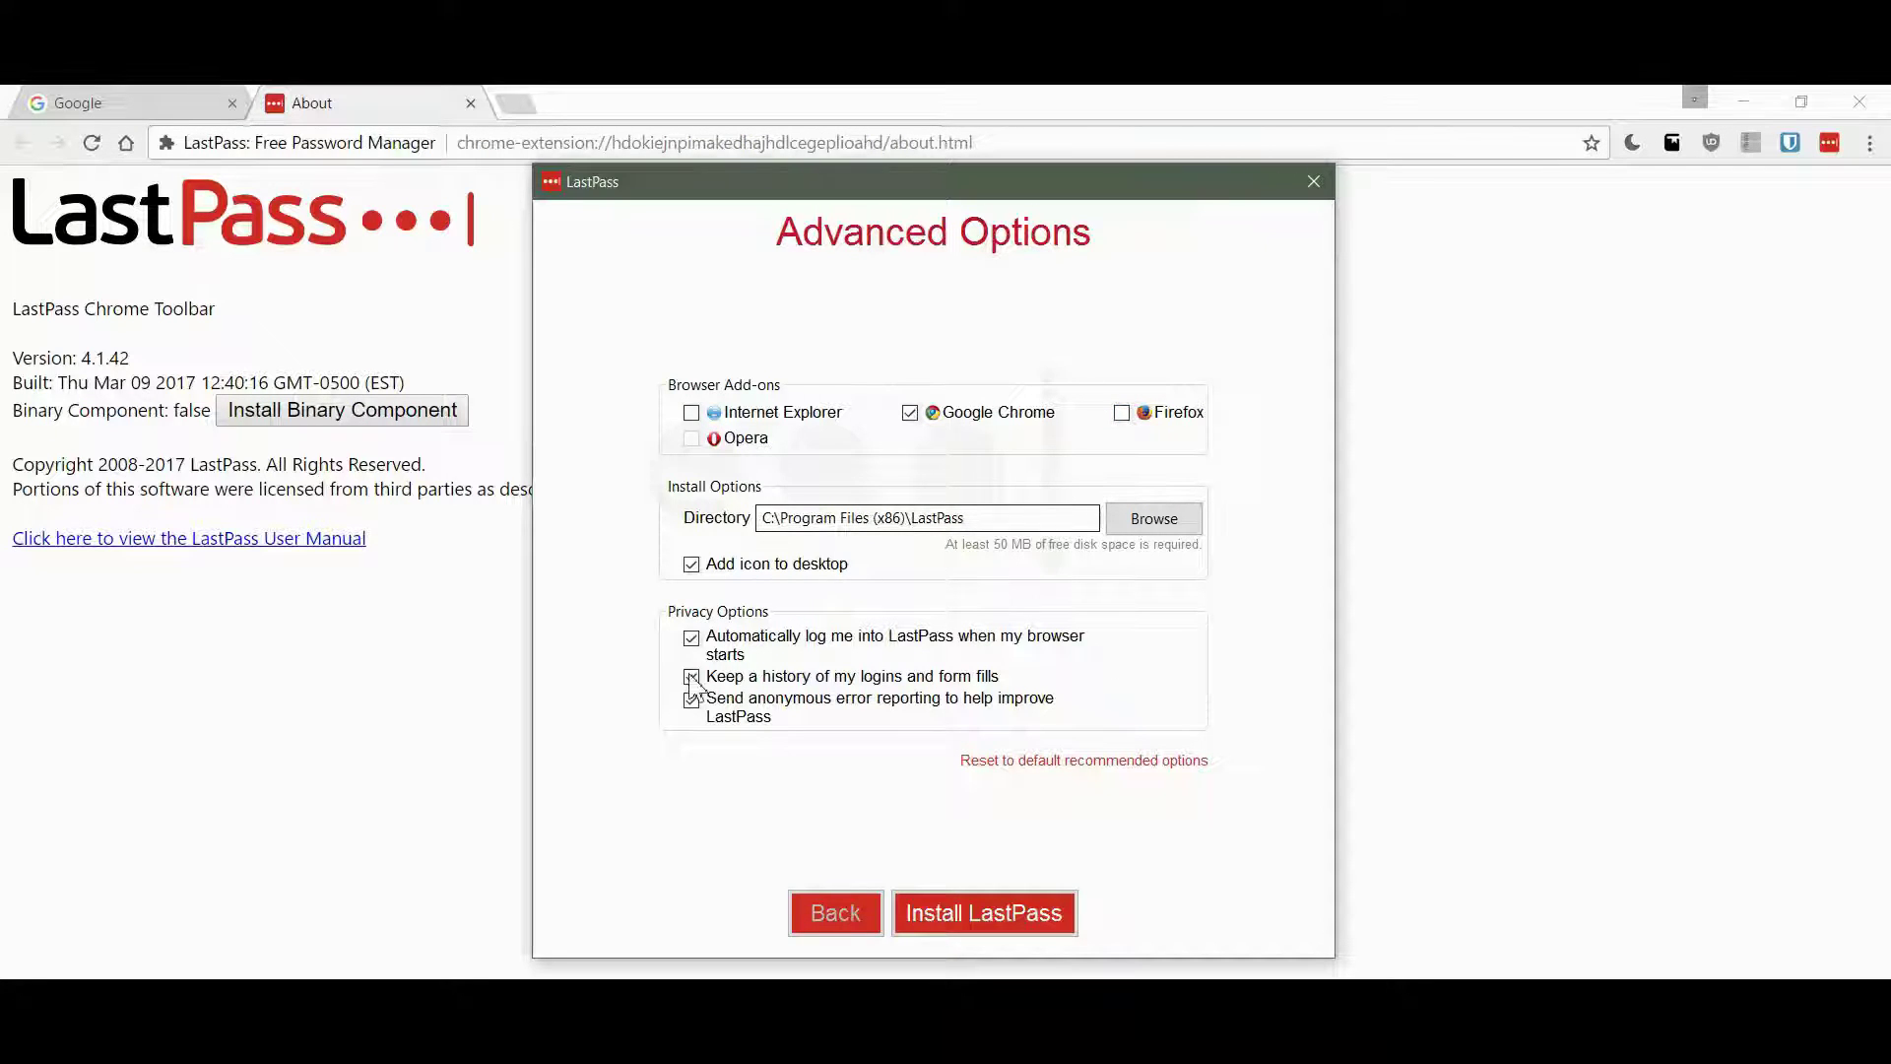
click(988, 916)
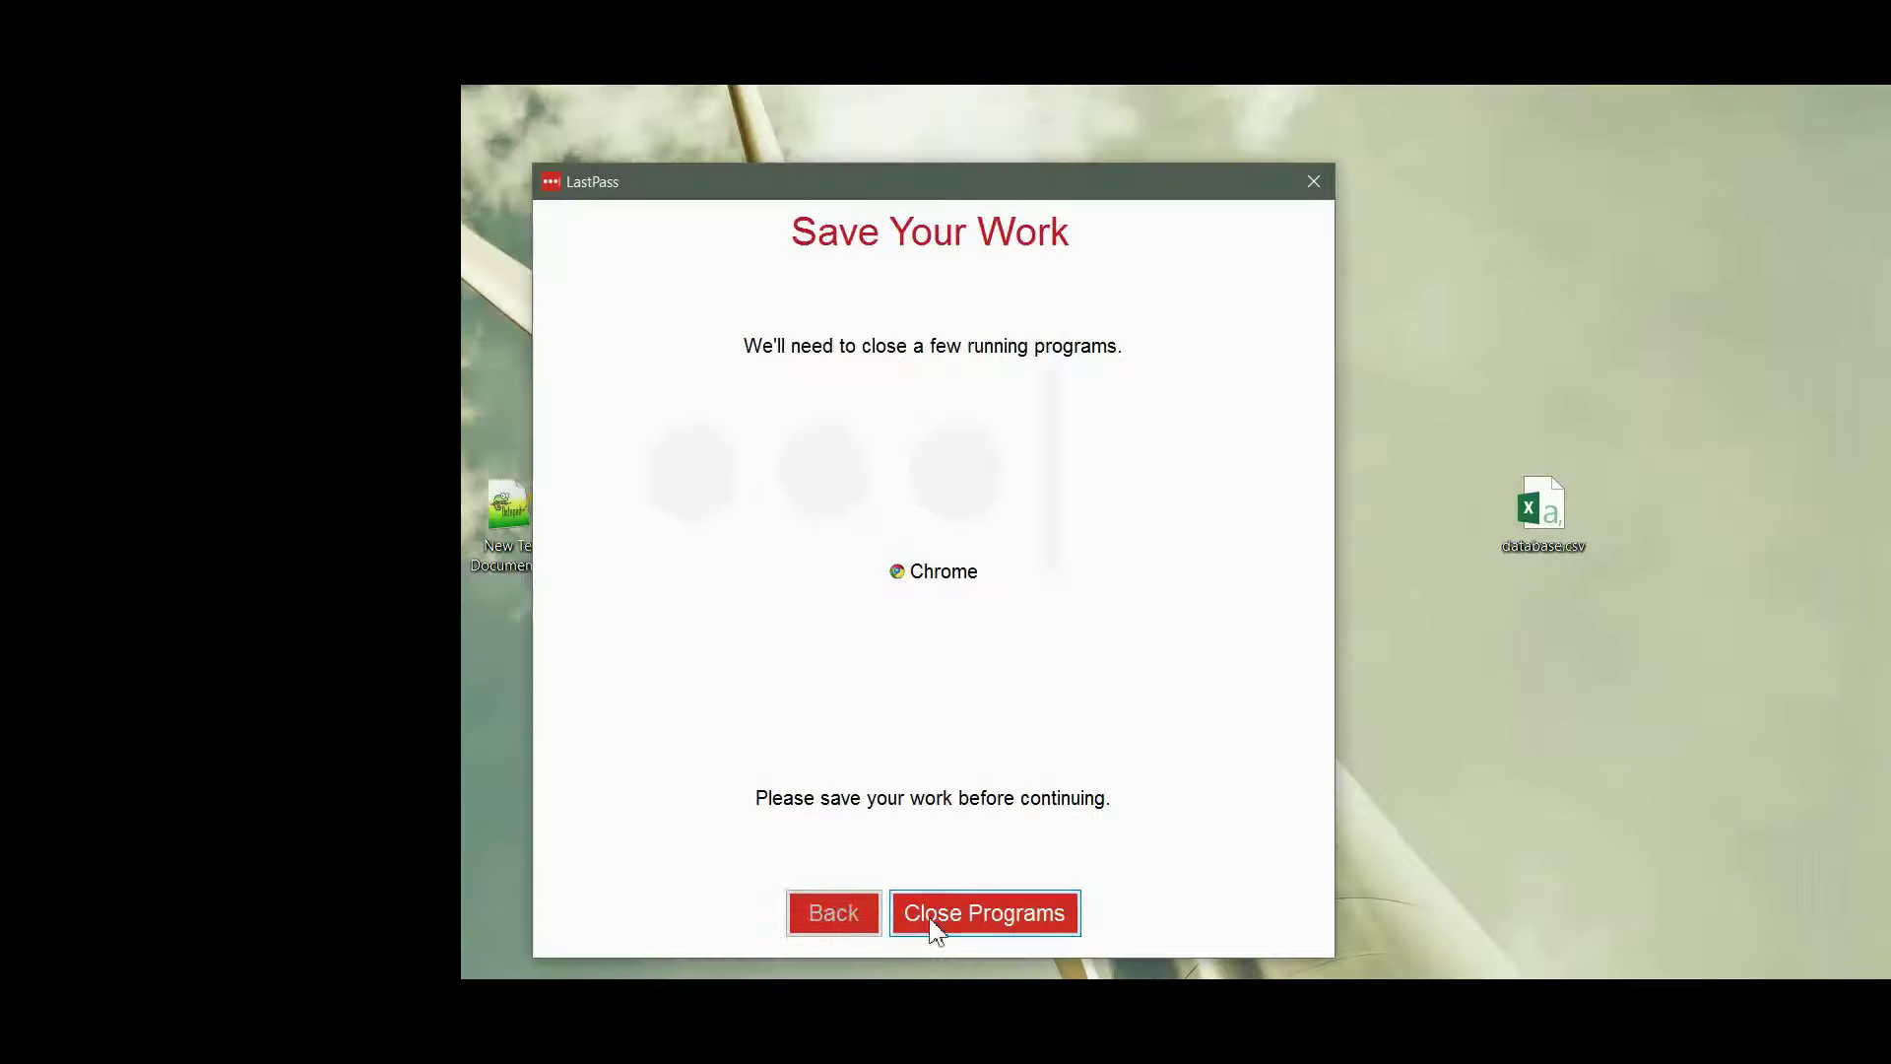
Step: Let the installer close Chrome, then log in with the account e-mail and master password
click(933, 921)
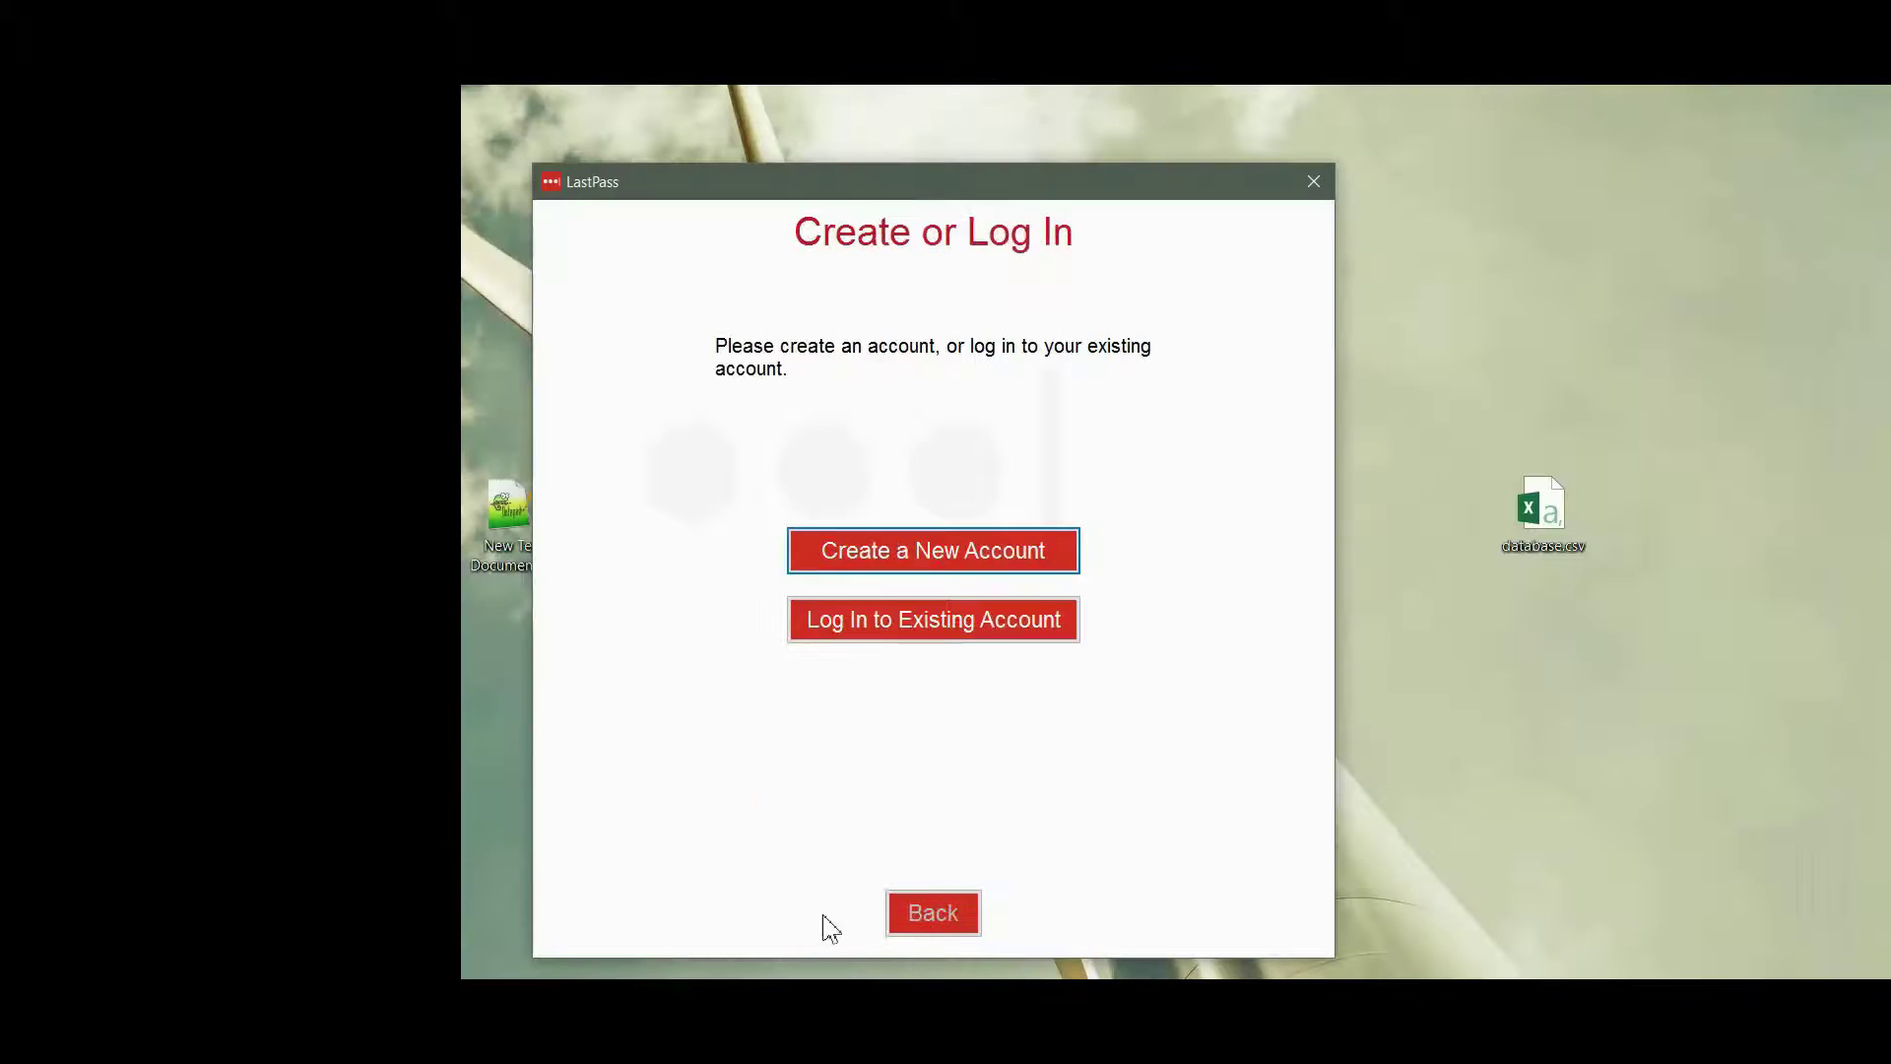
click(910, 630)
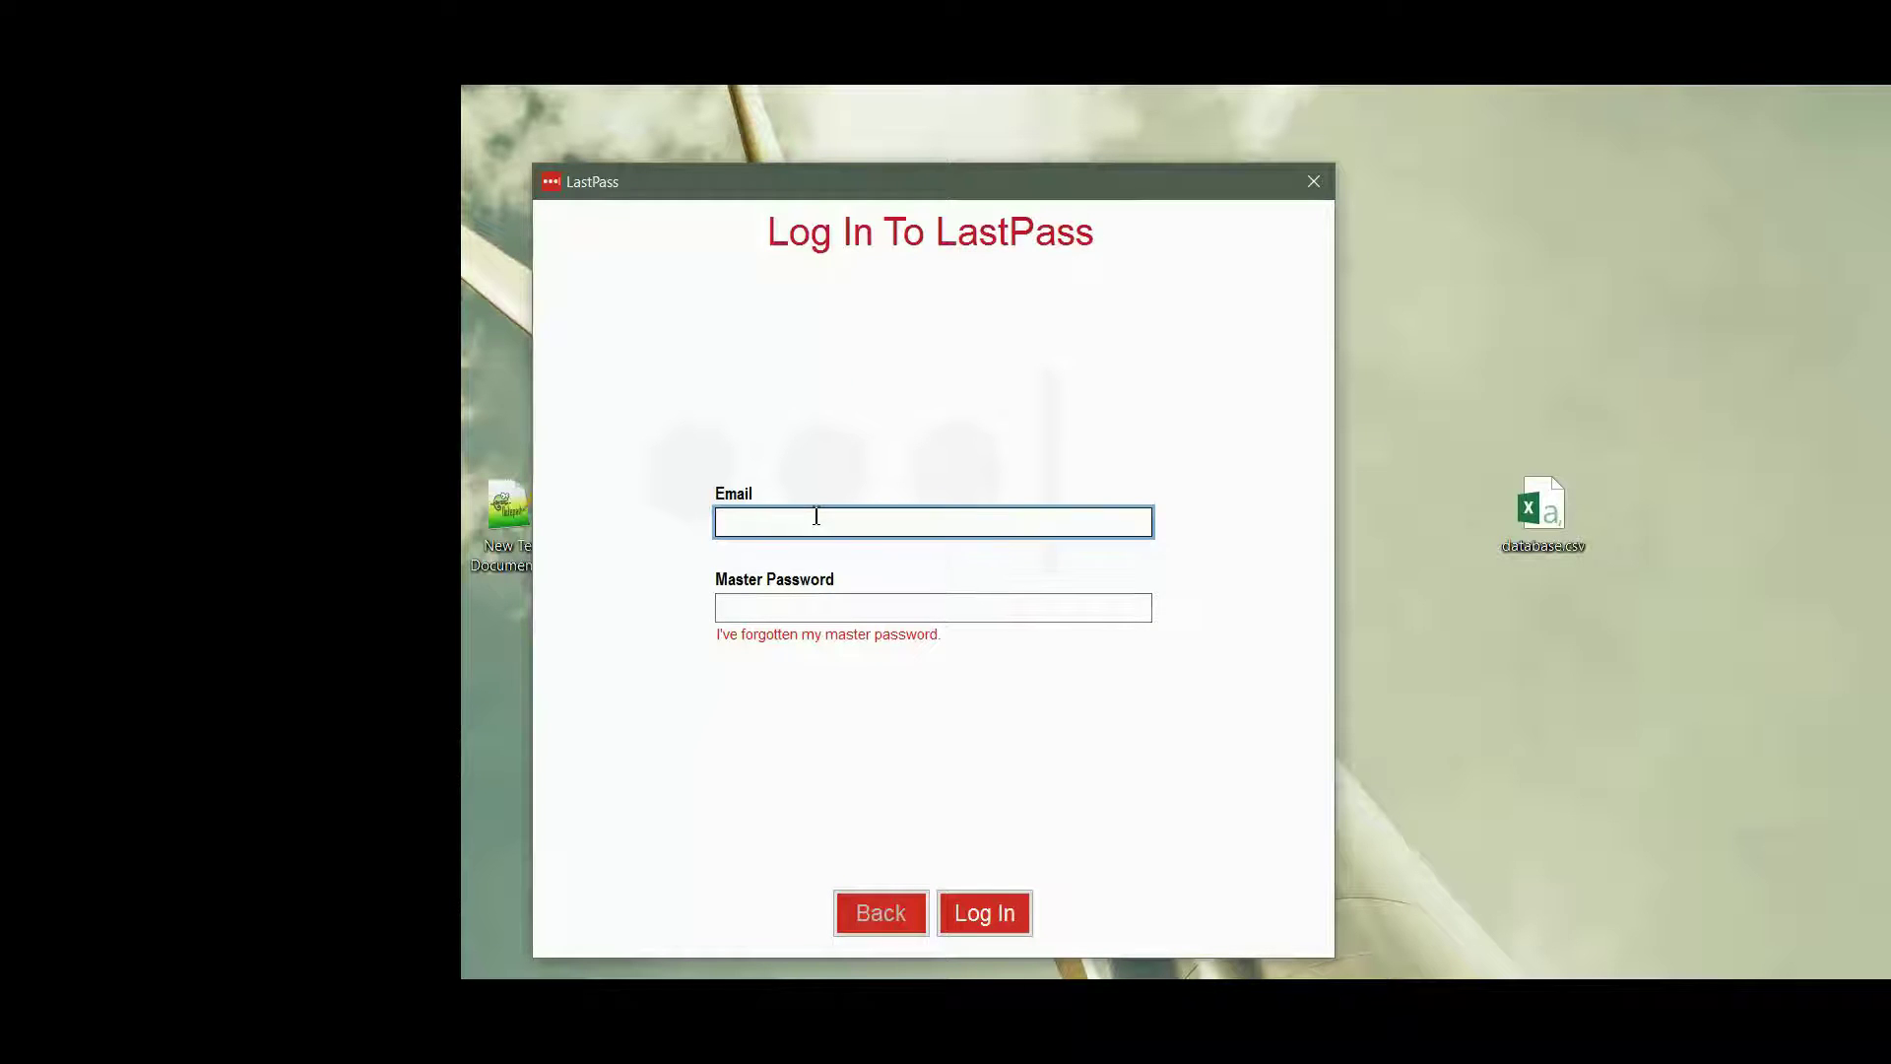
key(ctrl+v)
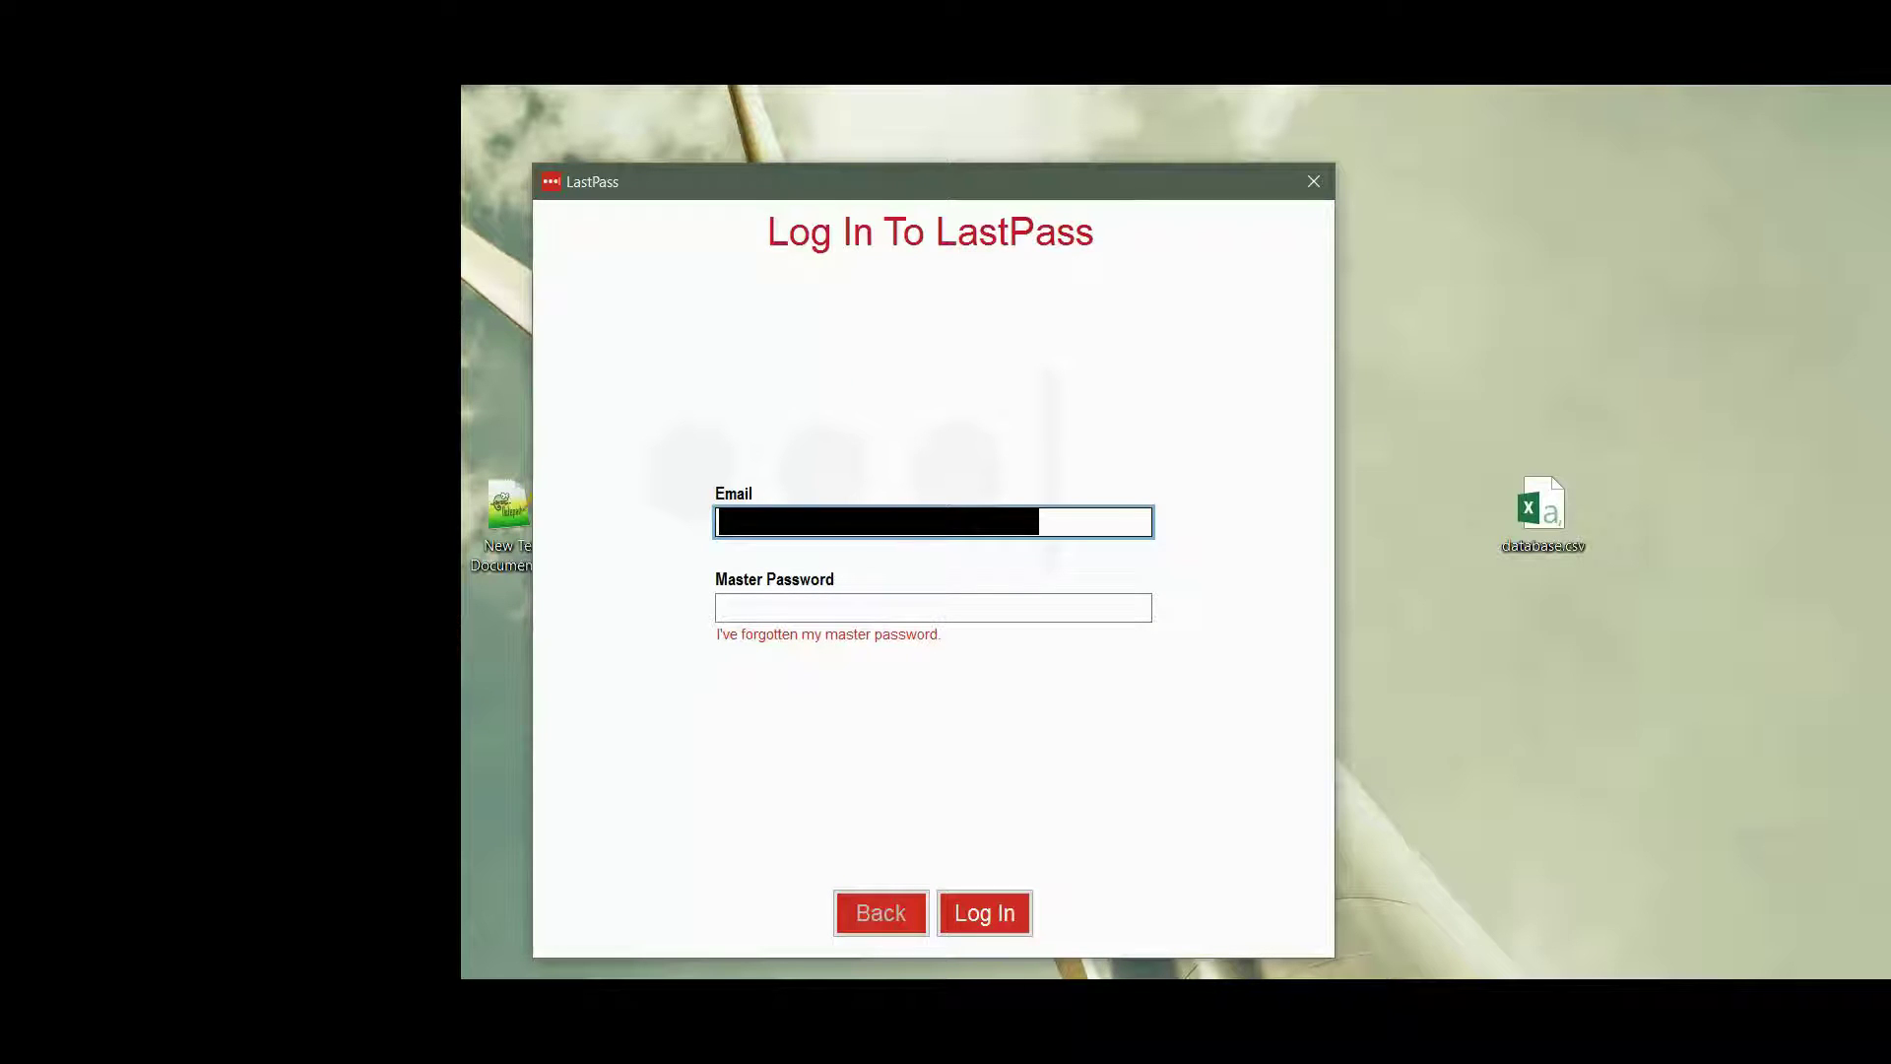
click(933, 608)
text(•)
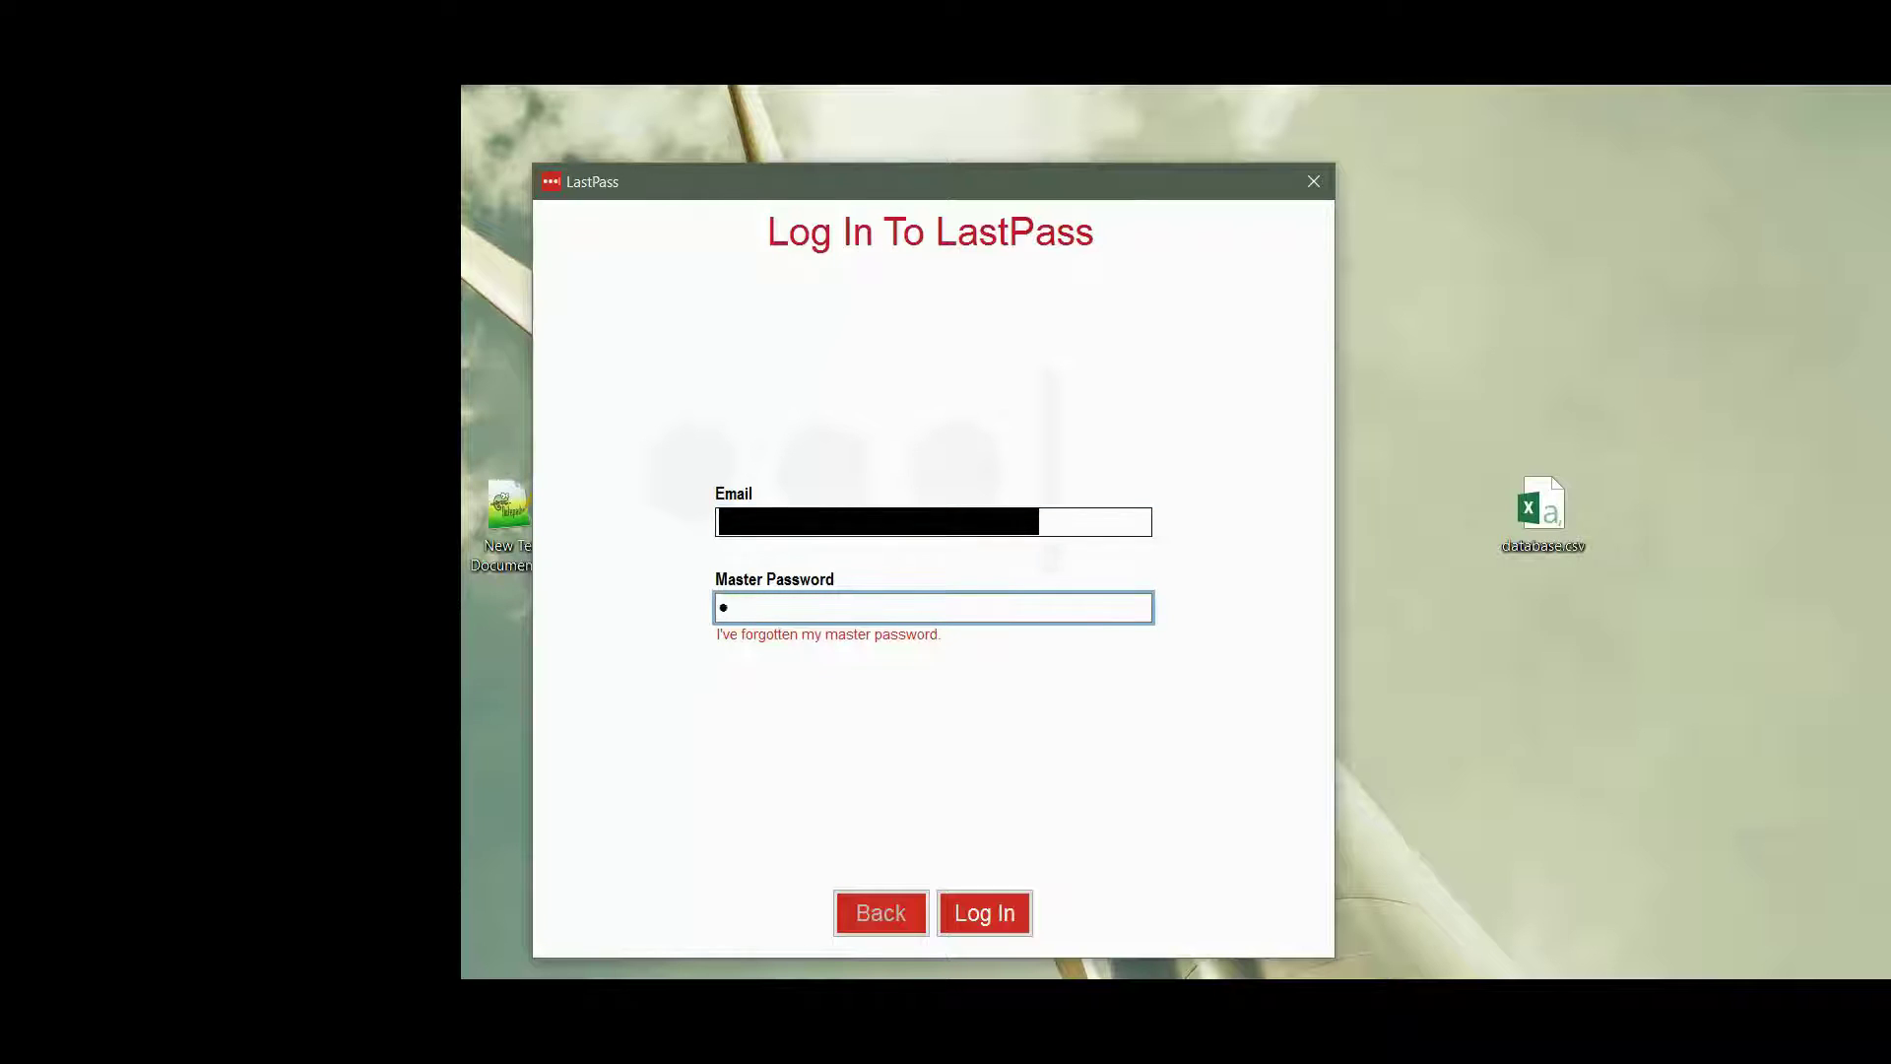
text(•••••••••••••••••••••)
key(Return)
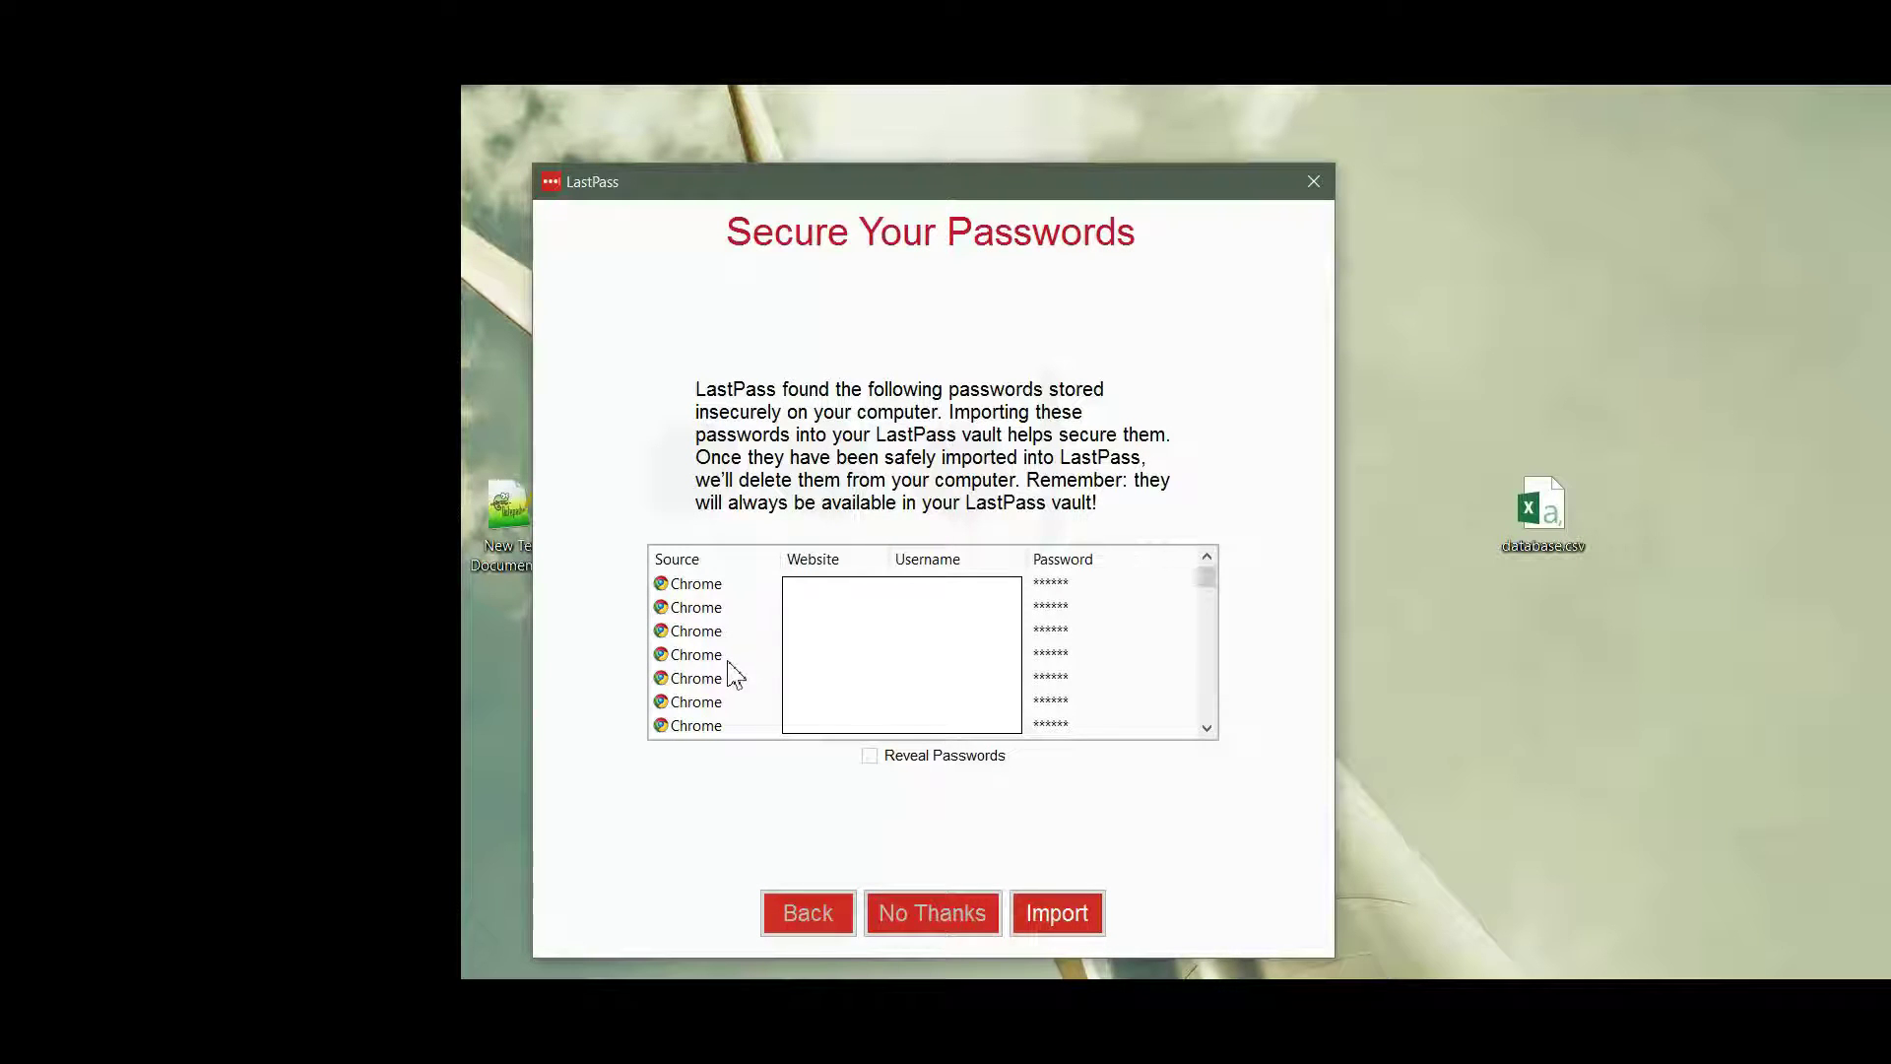
scroll(729, 675, down, 2)
scroll(728, 677, up, 2)
Step: Decline importing Chrome's stored passwords and reopen the LastPass extension menu
click(902, 904)
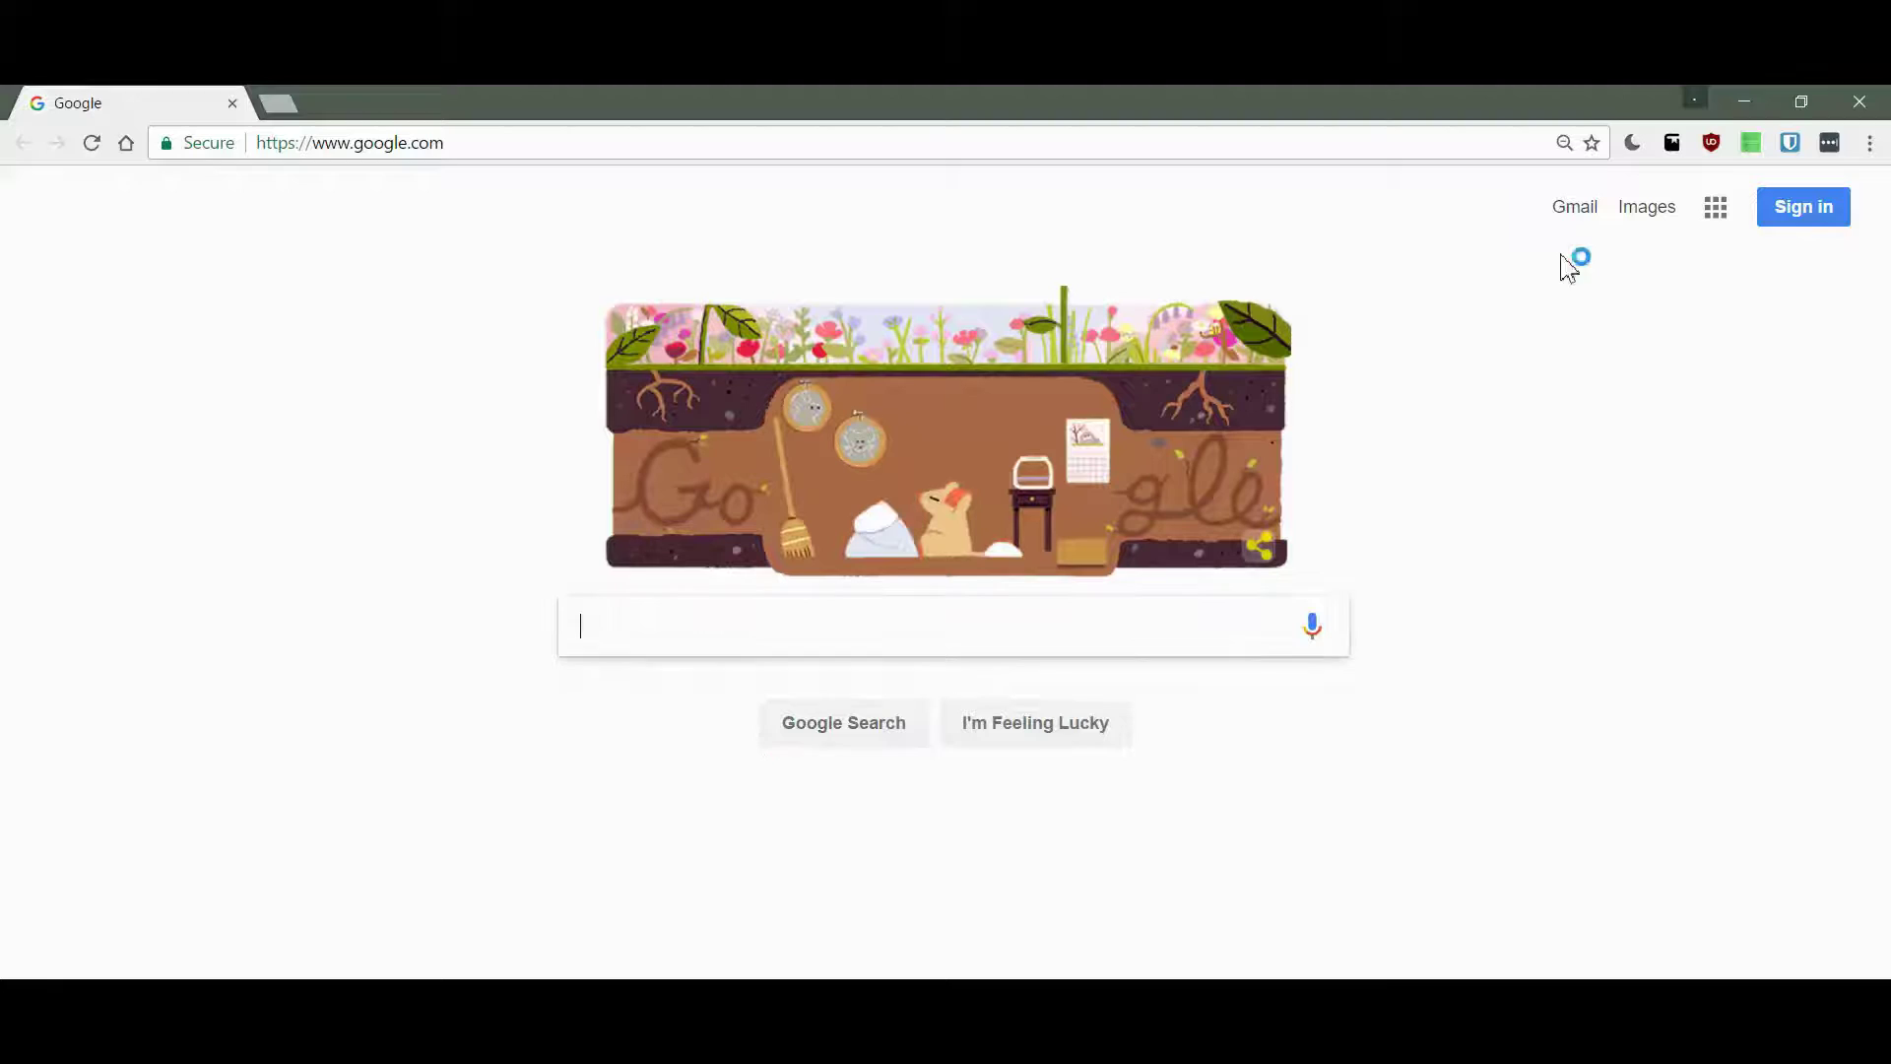
click(1836, 150)
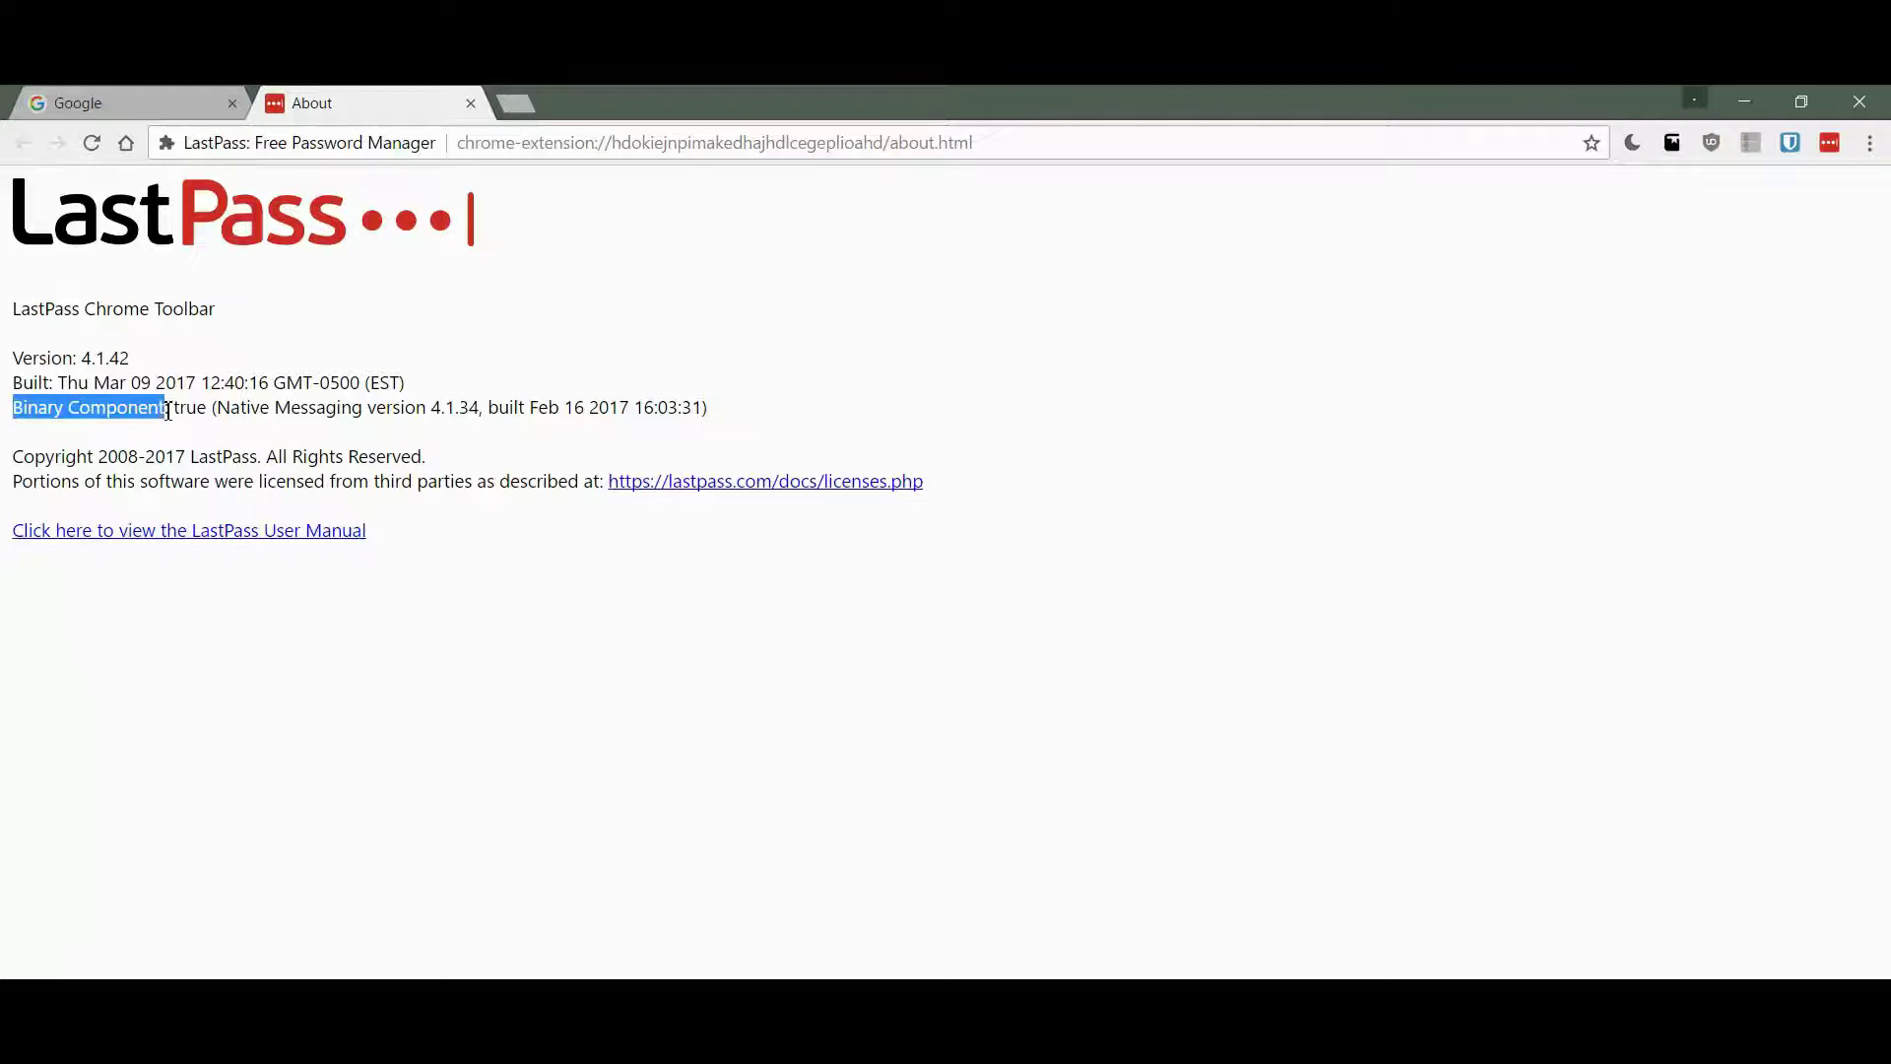
Step: Export the vault as a LastPass CSV, confirmed with the master password, saved as databaselastpass on the Desktop
double_click(195, 415)
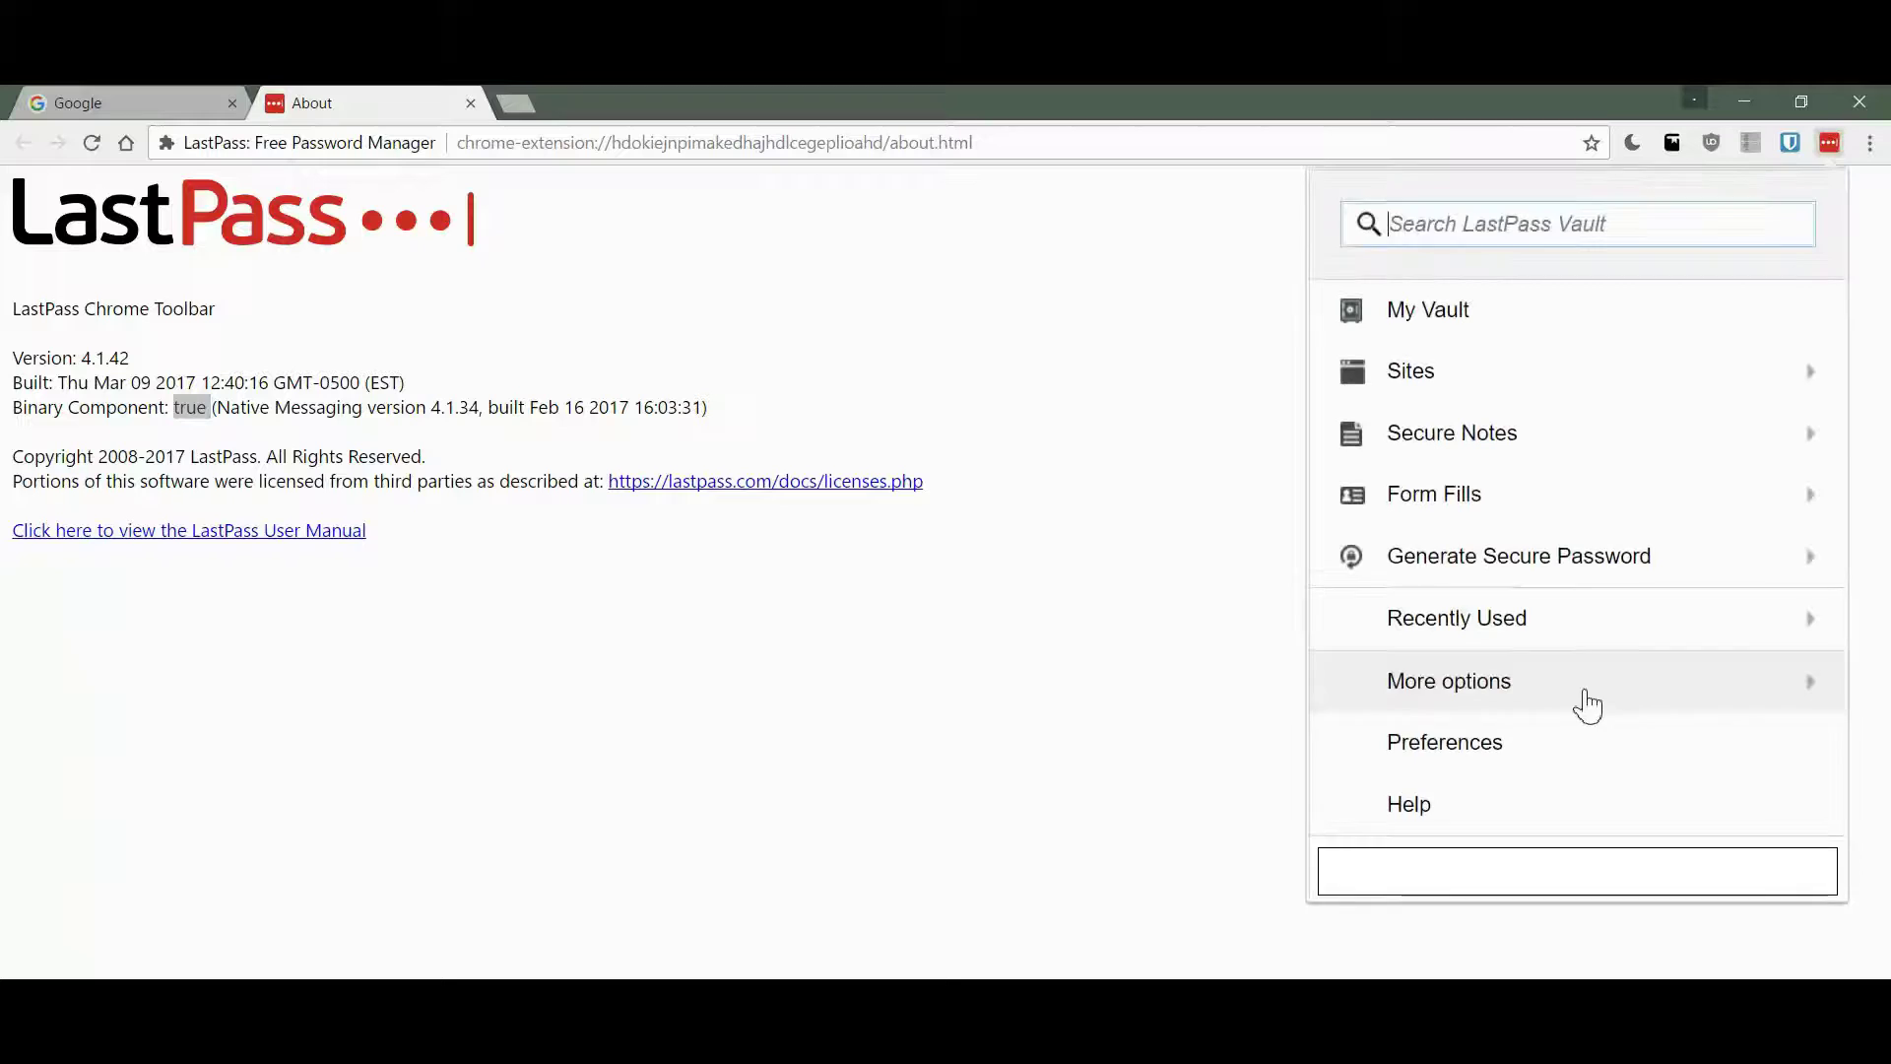
click(1444, 702)
click(1429, 555)
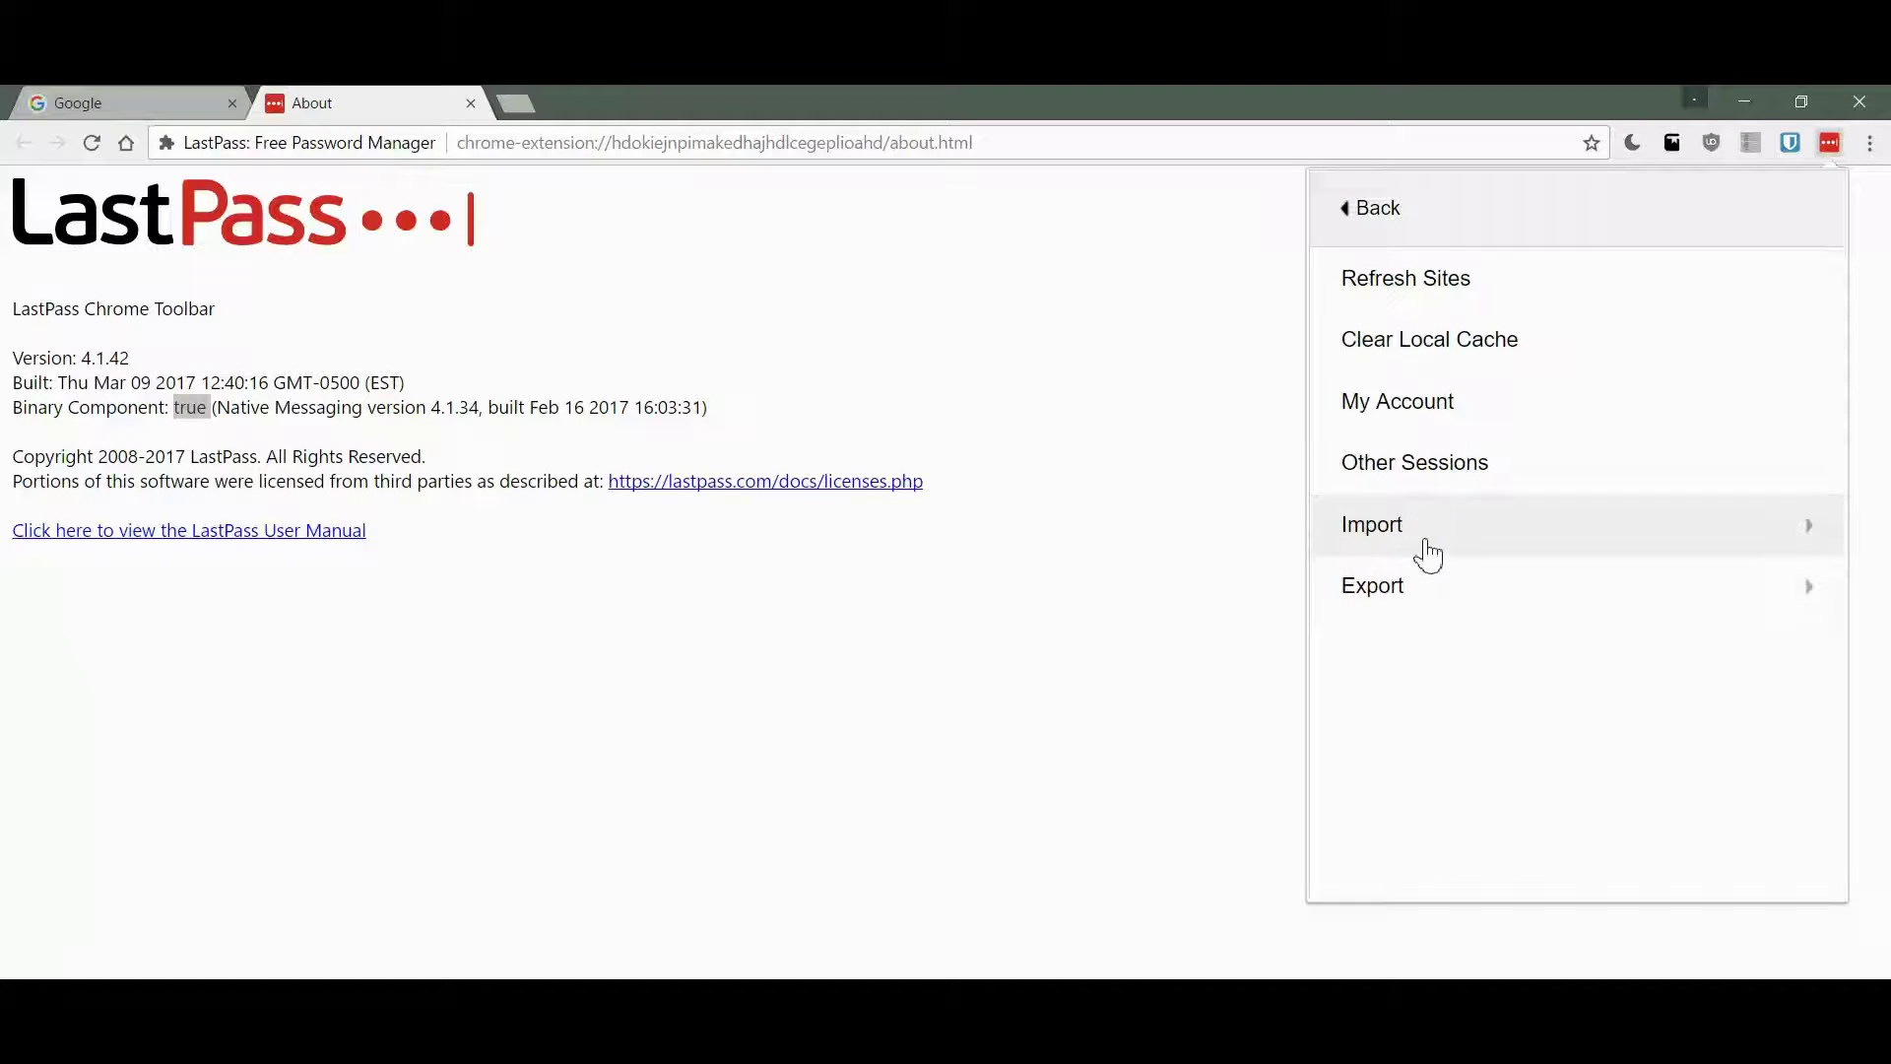
click(1398, 596)
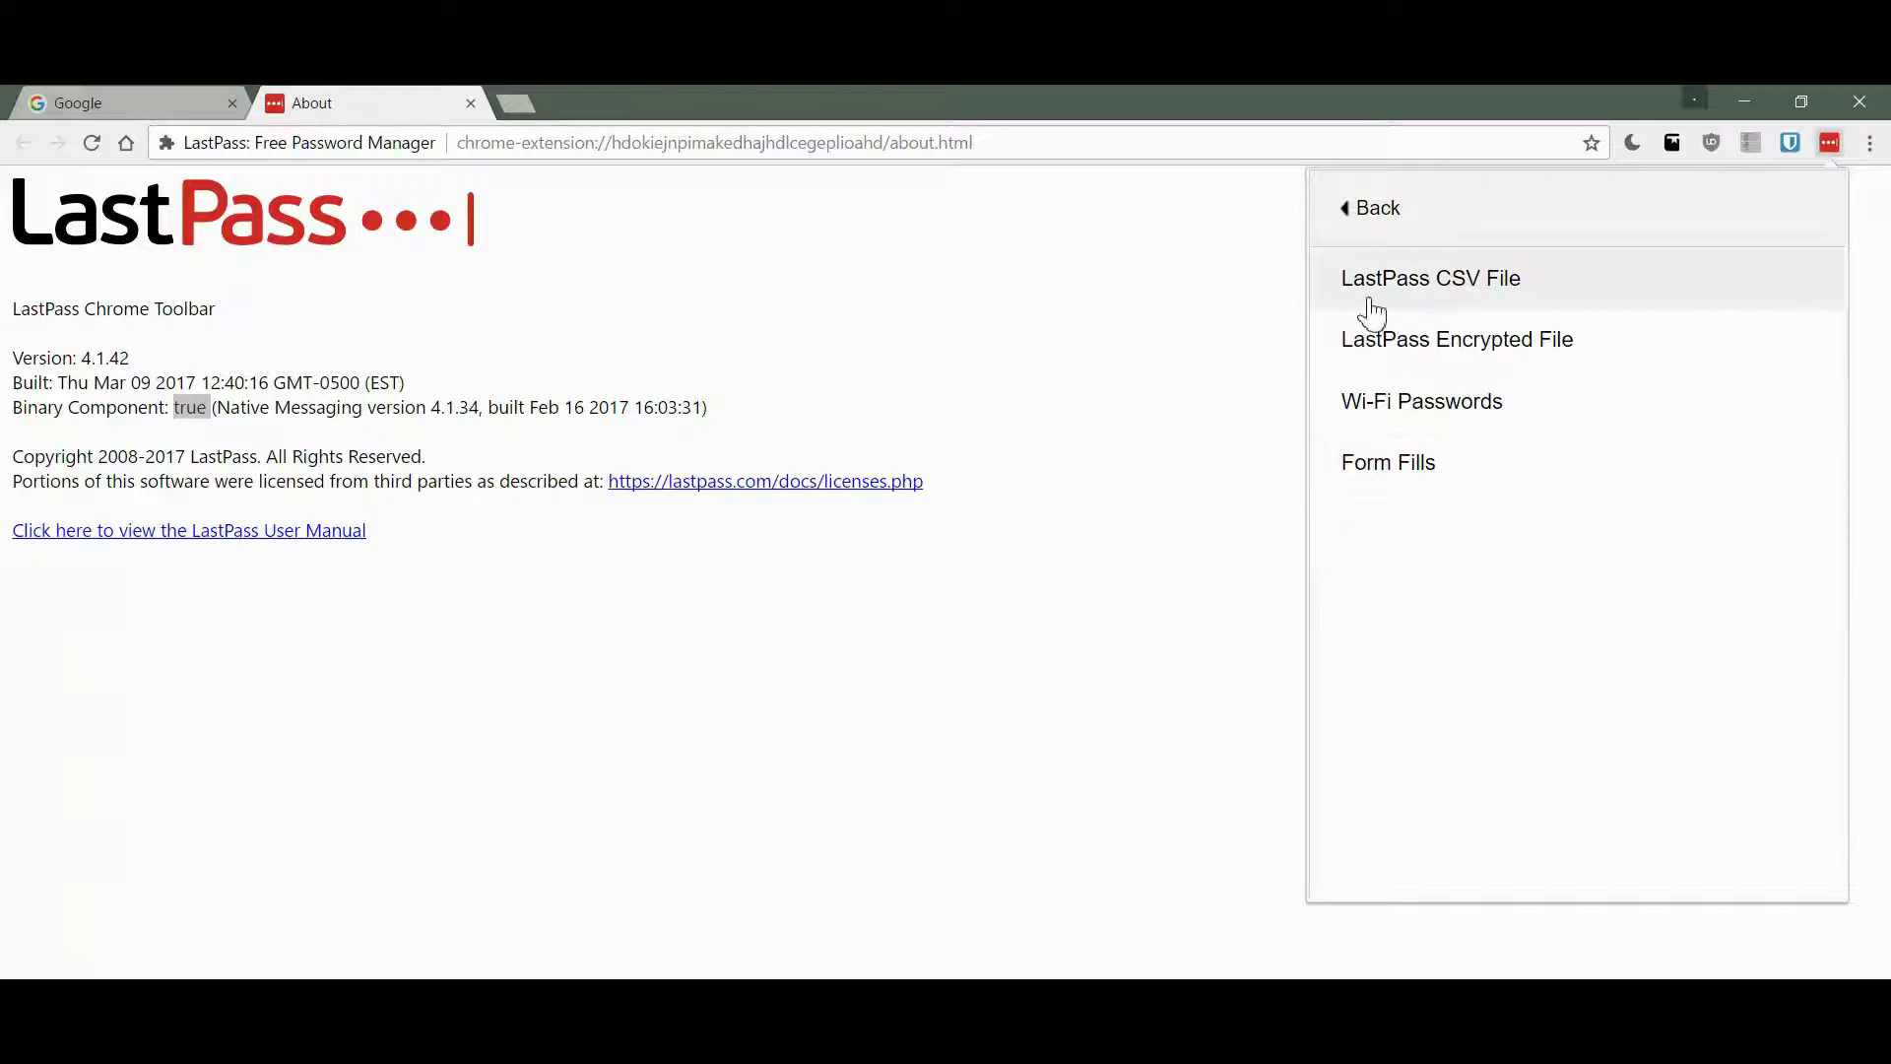
click(1491, 291)
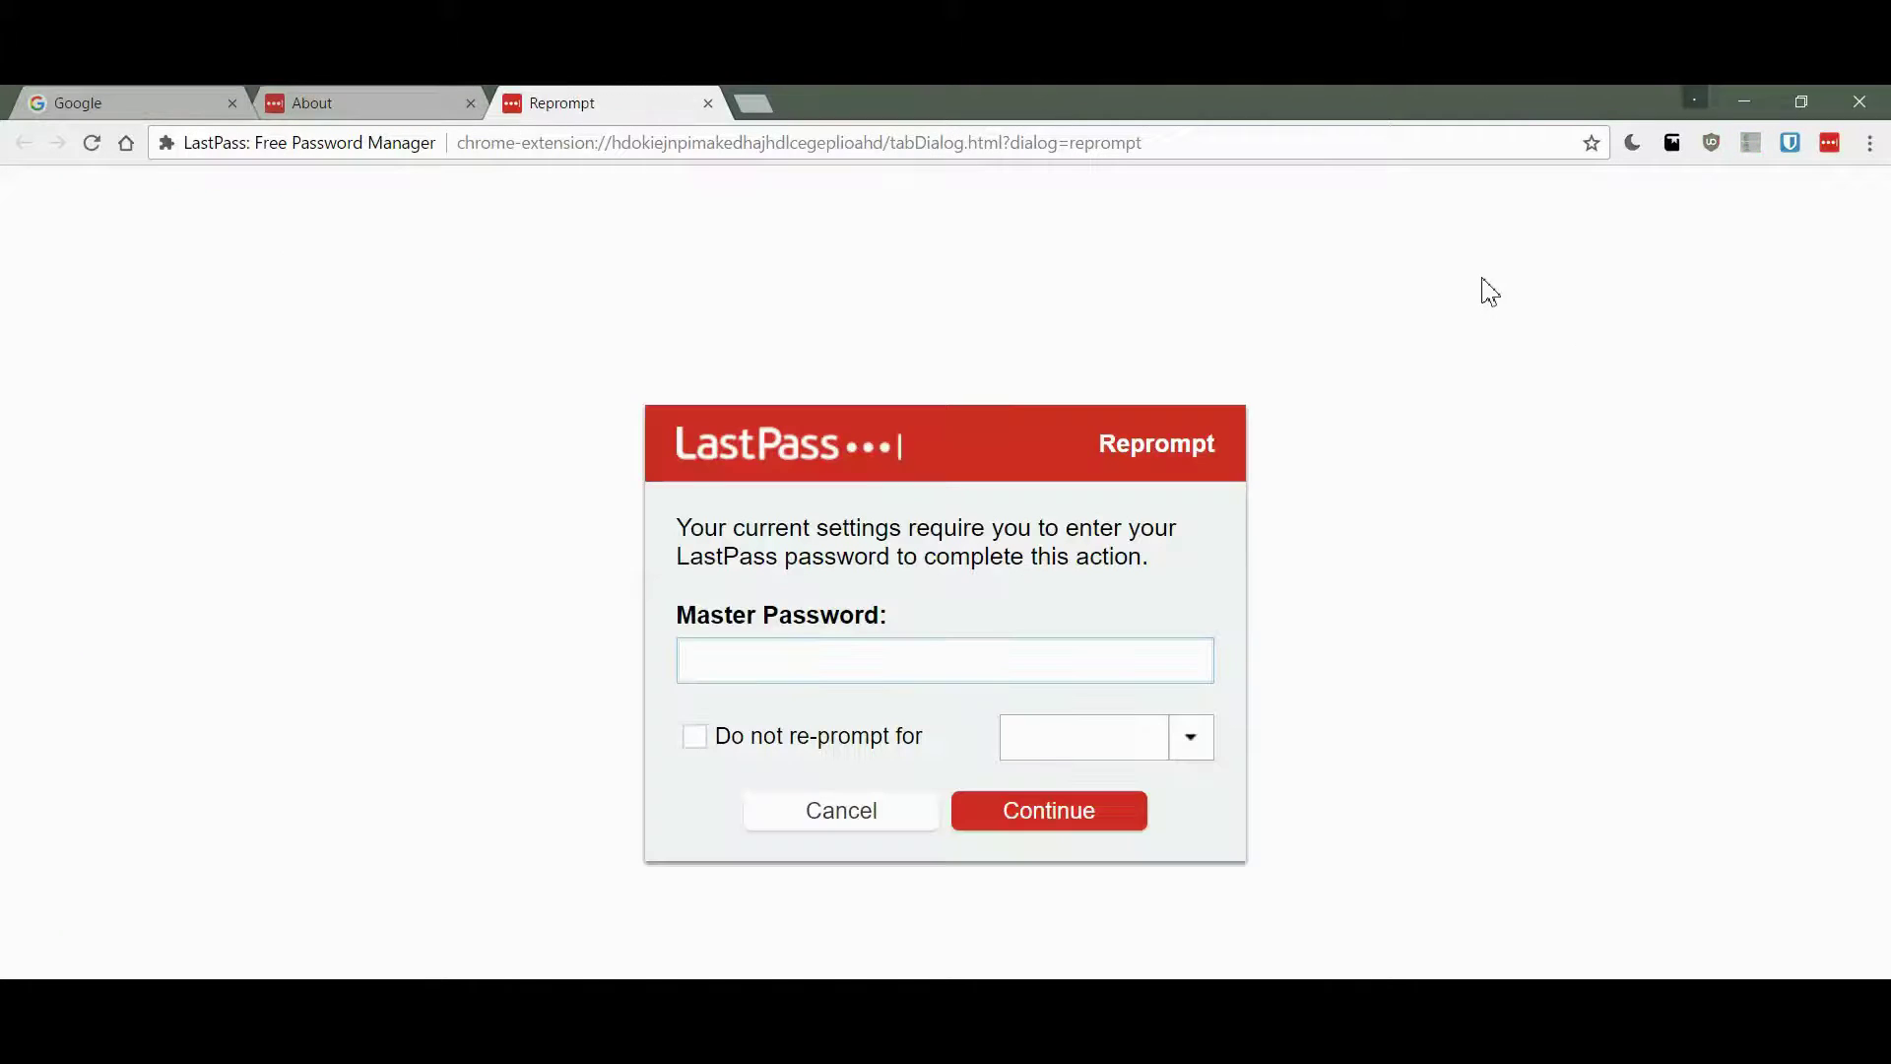
text(••••••••••••••••••••••)
key(Return)
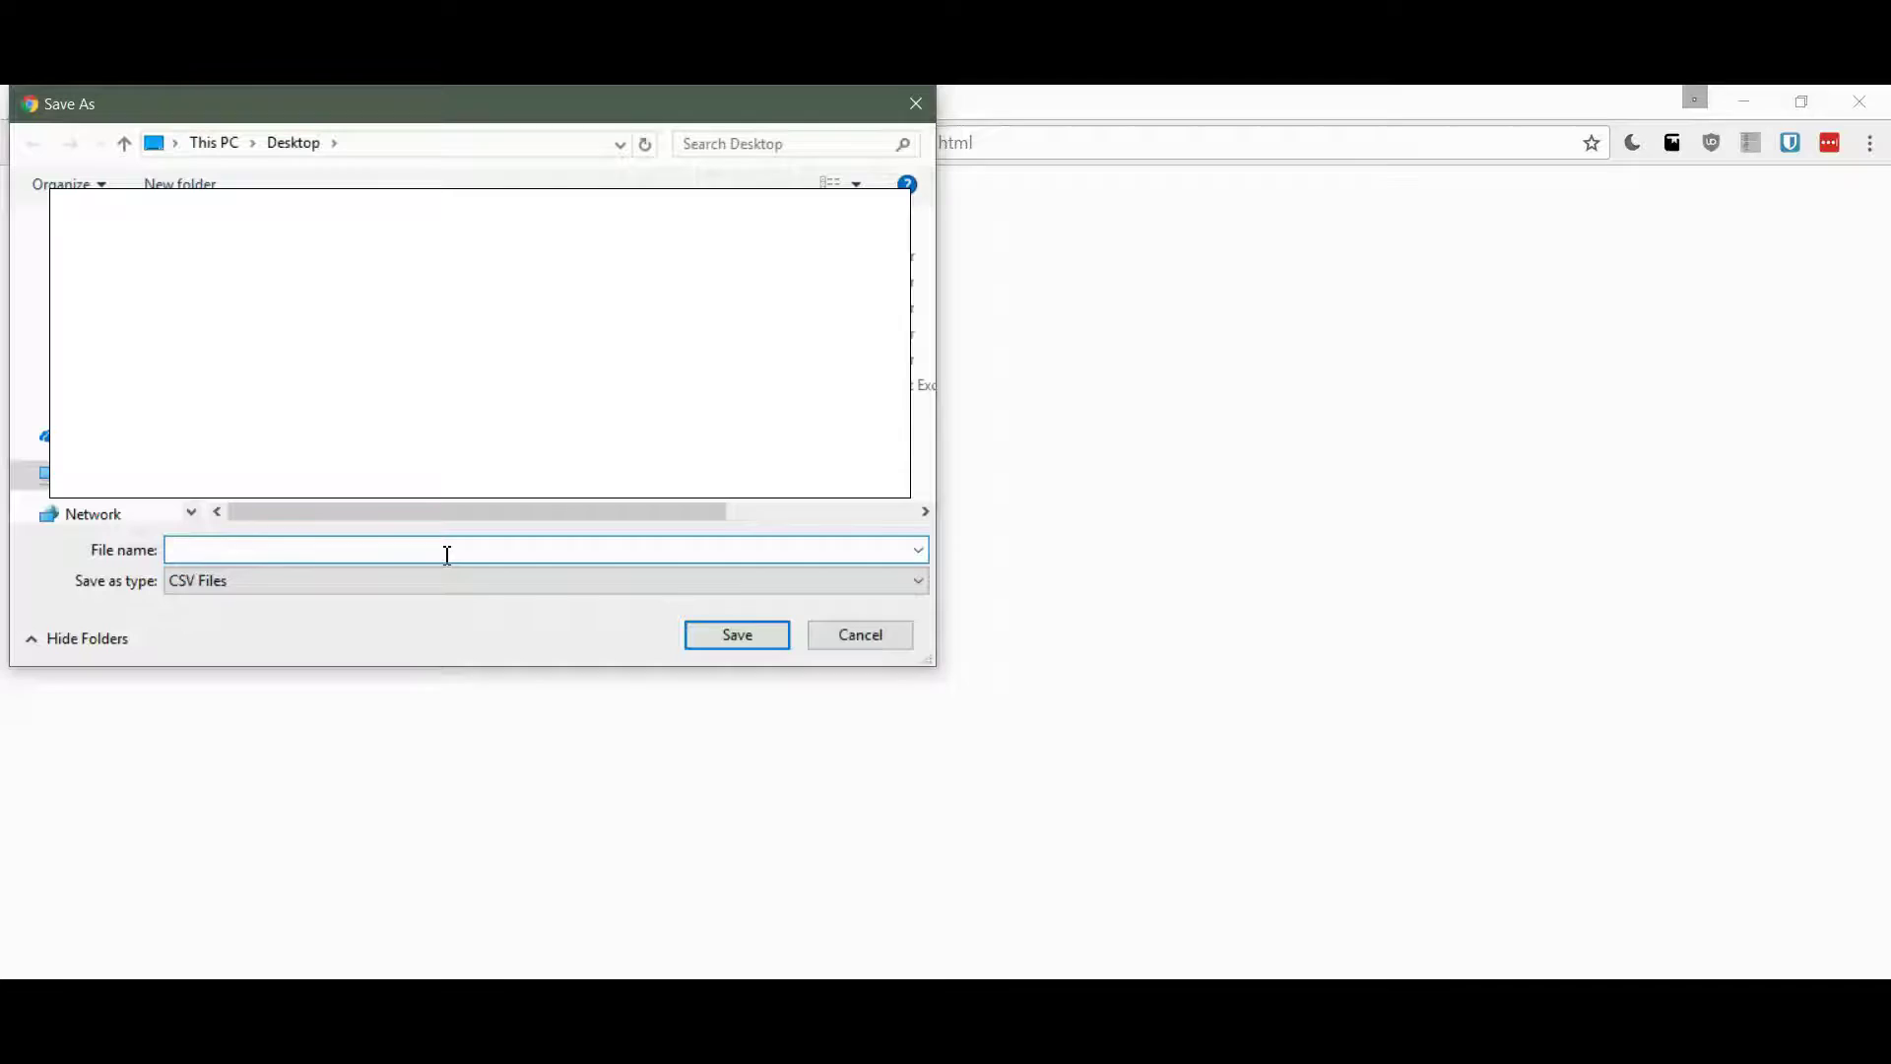
text(database)
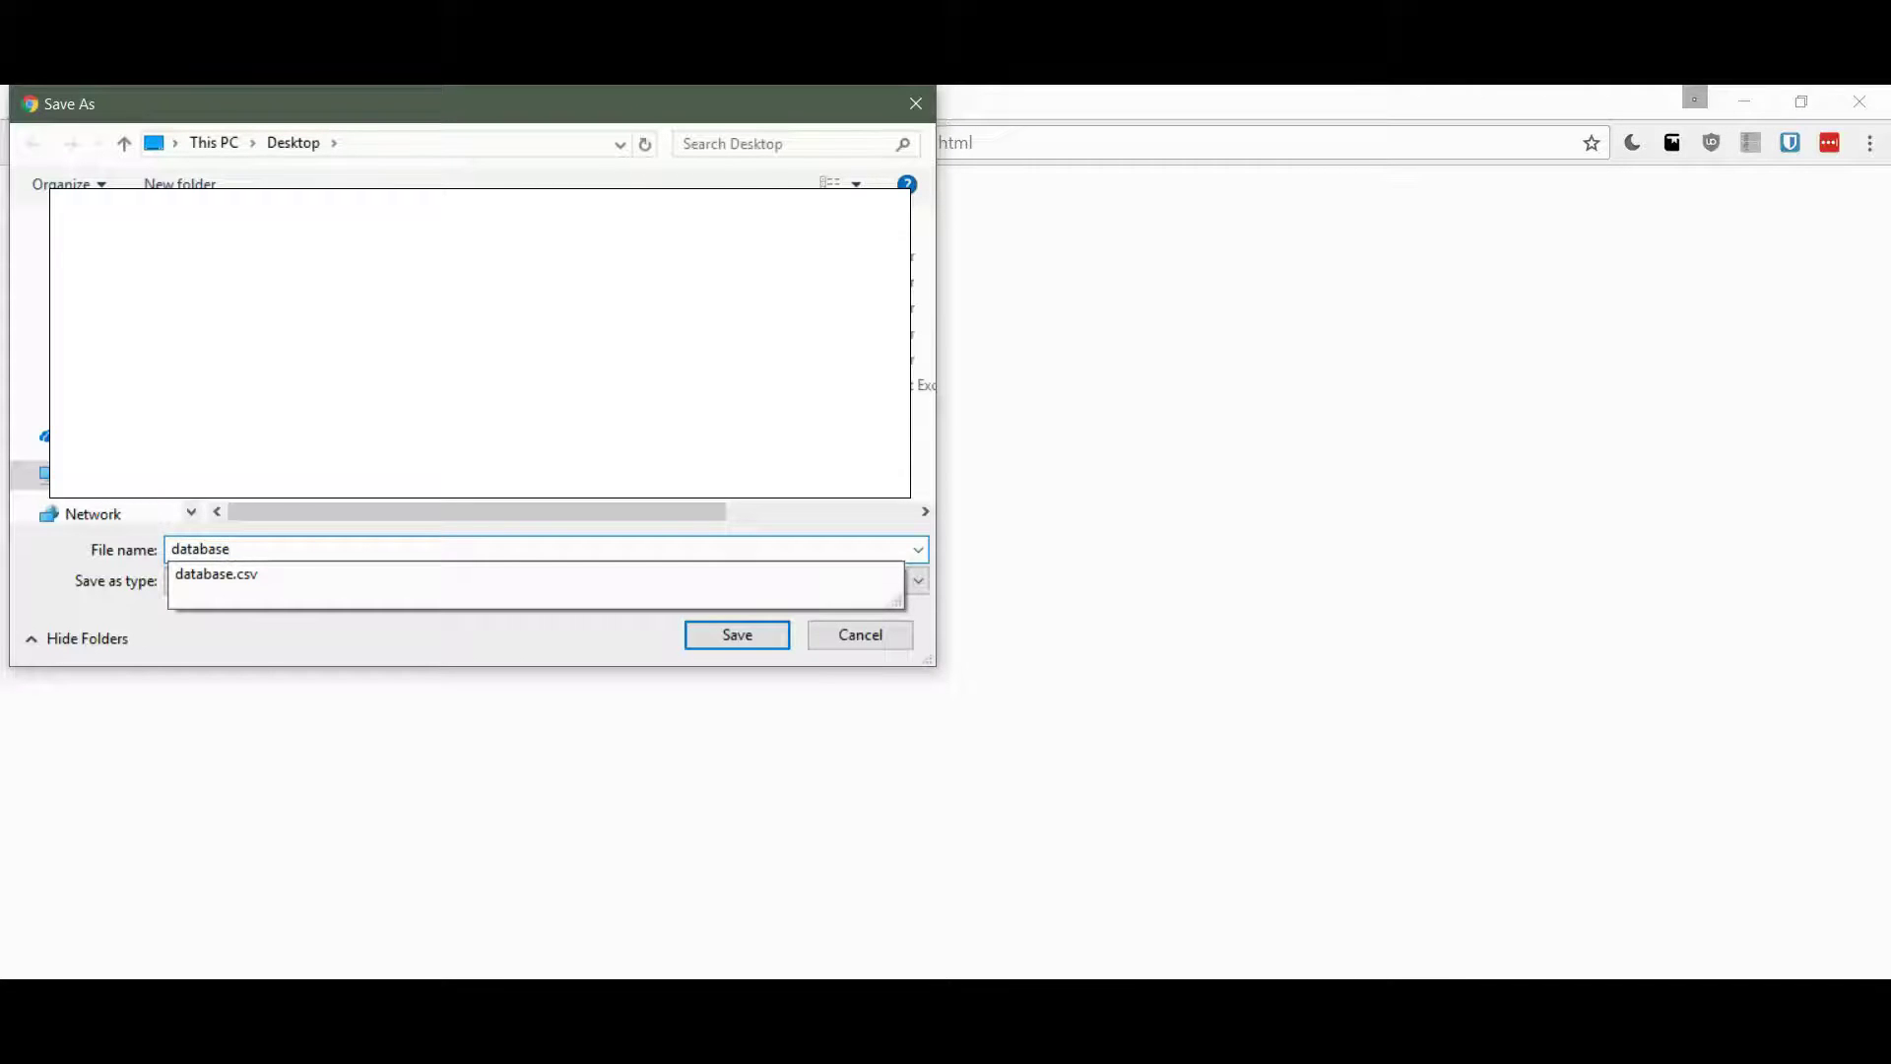
text(lastpass)
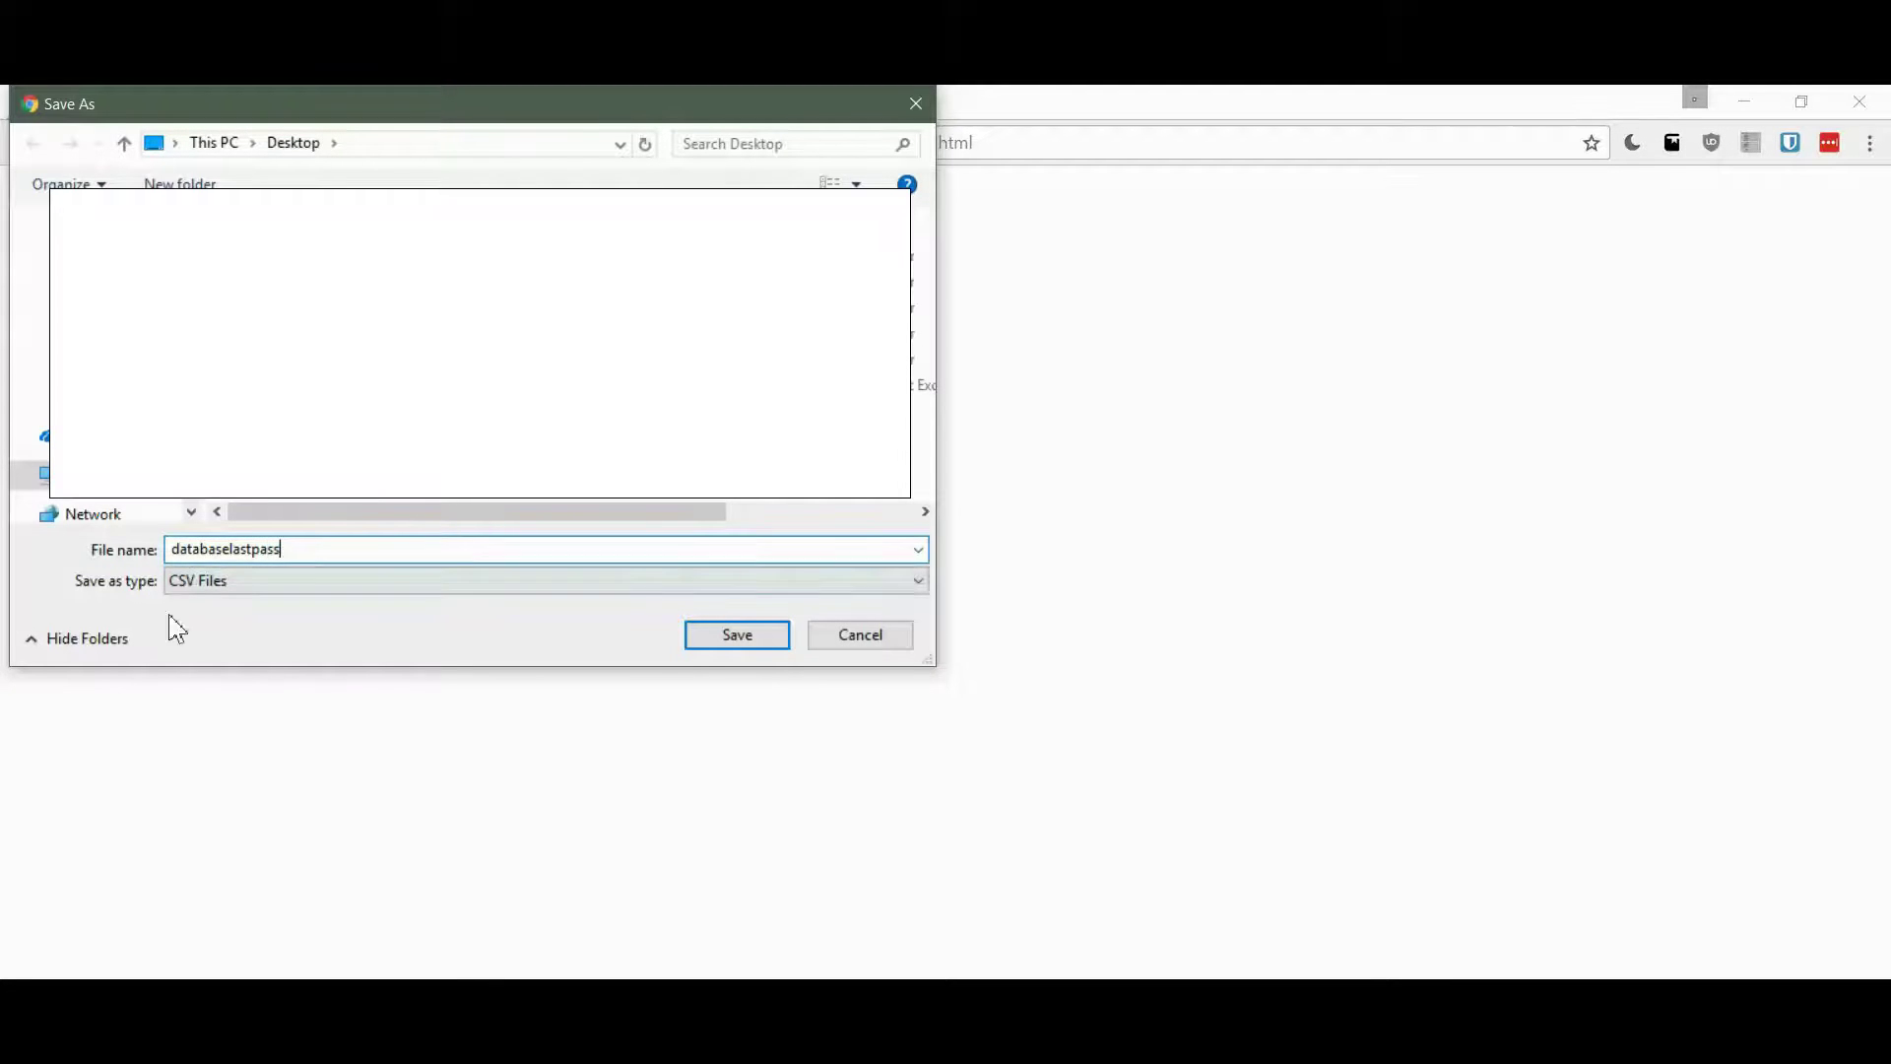
click(719, 645)
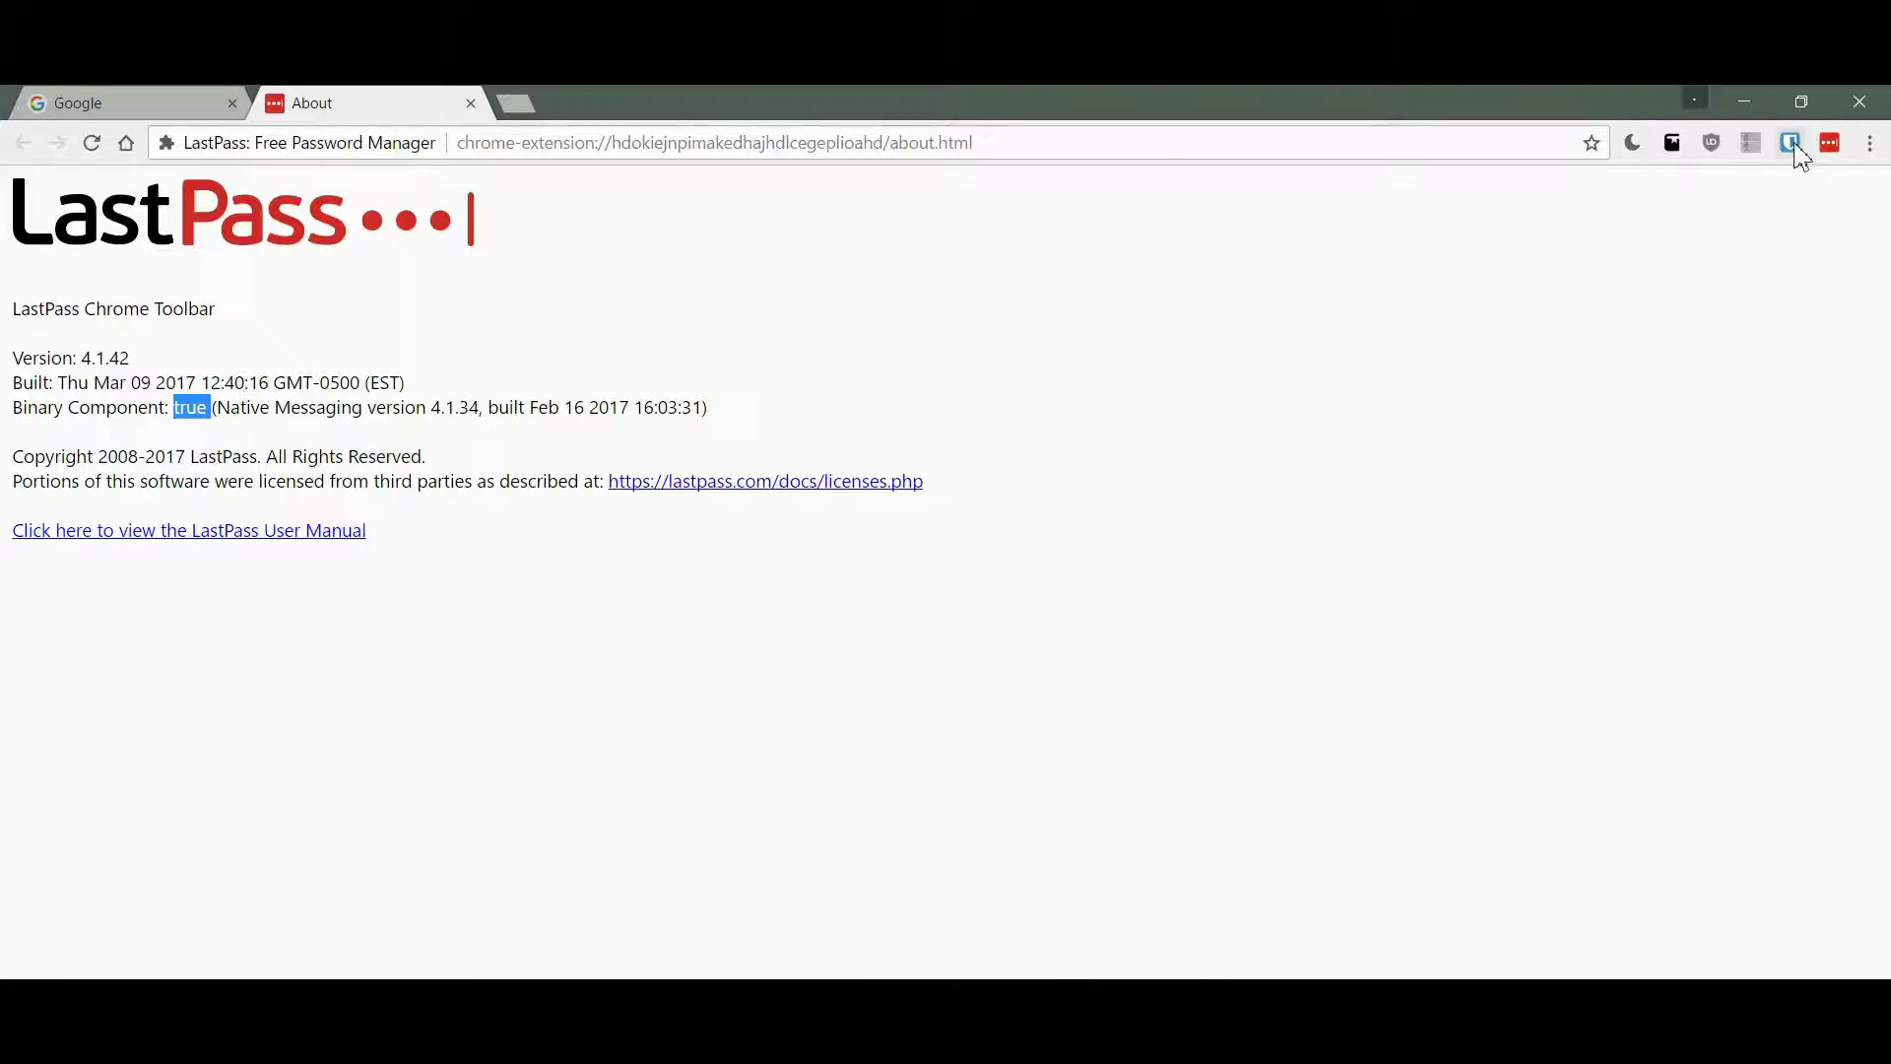
Step: Choose Import Logins in the Bitwarden extension's Tools and log in to the web vault
click(1791, 146)
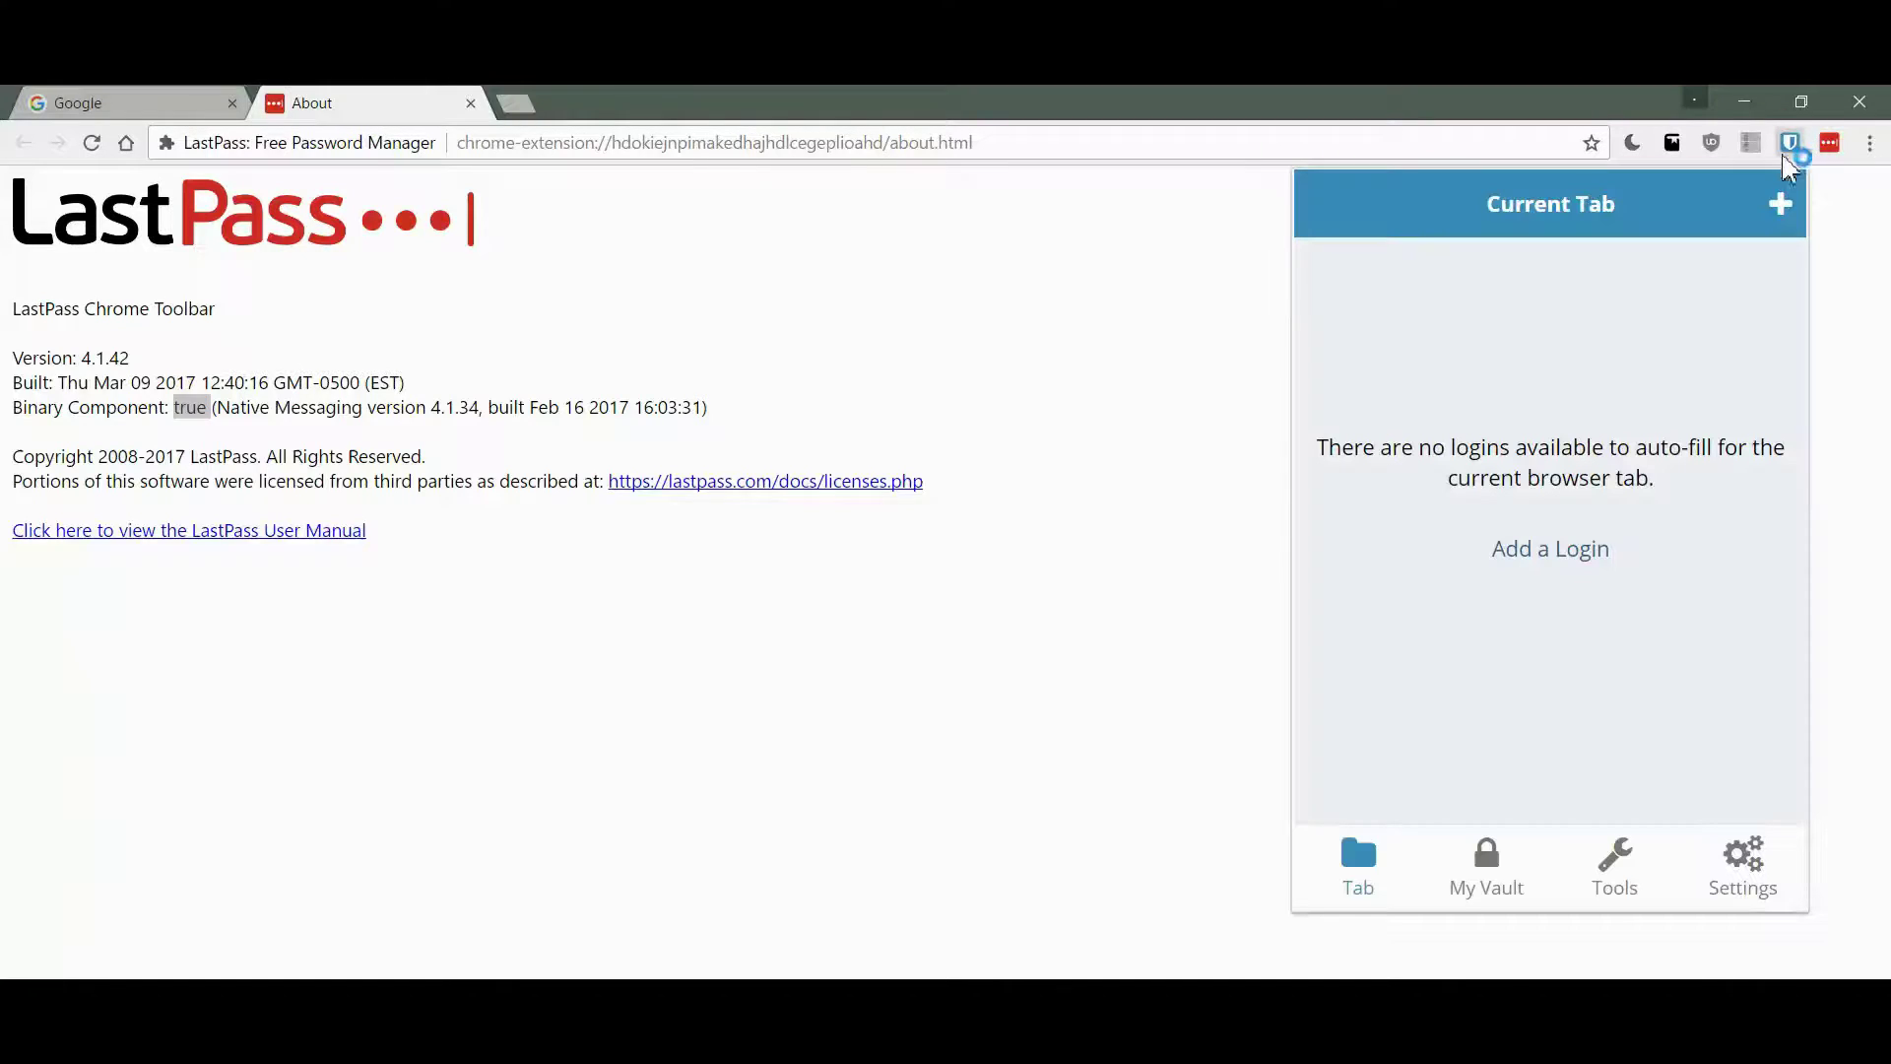
click(1617, 873)
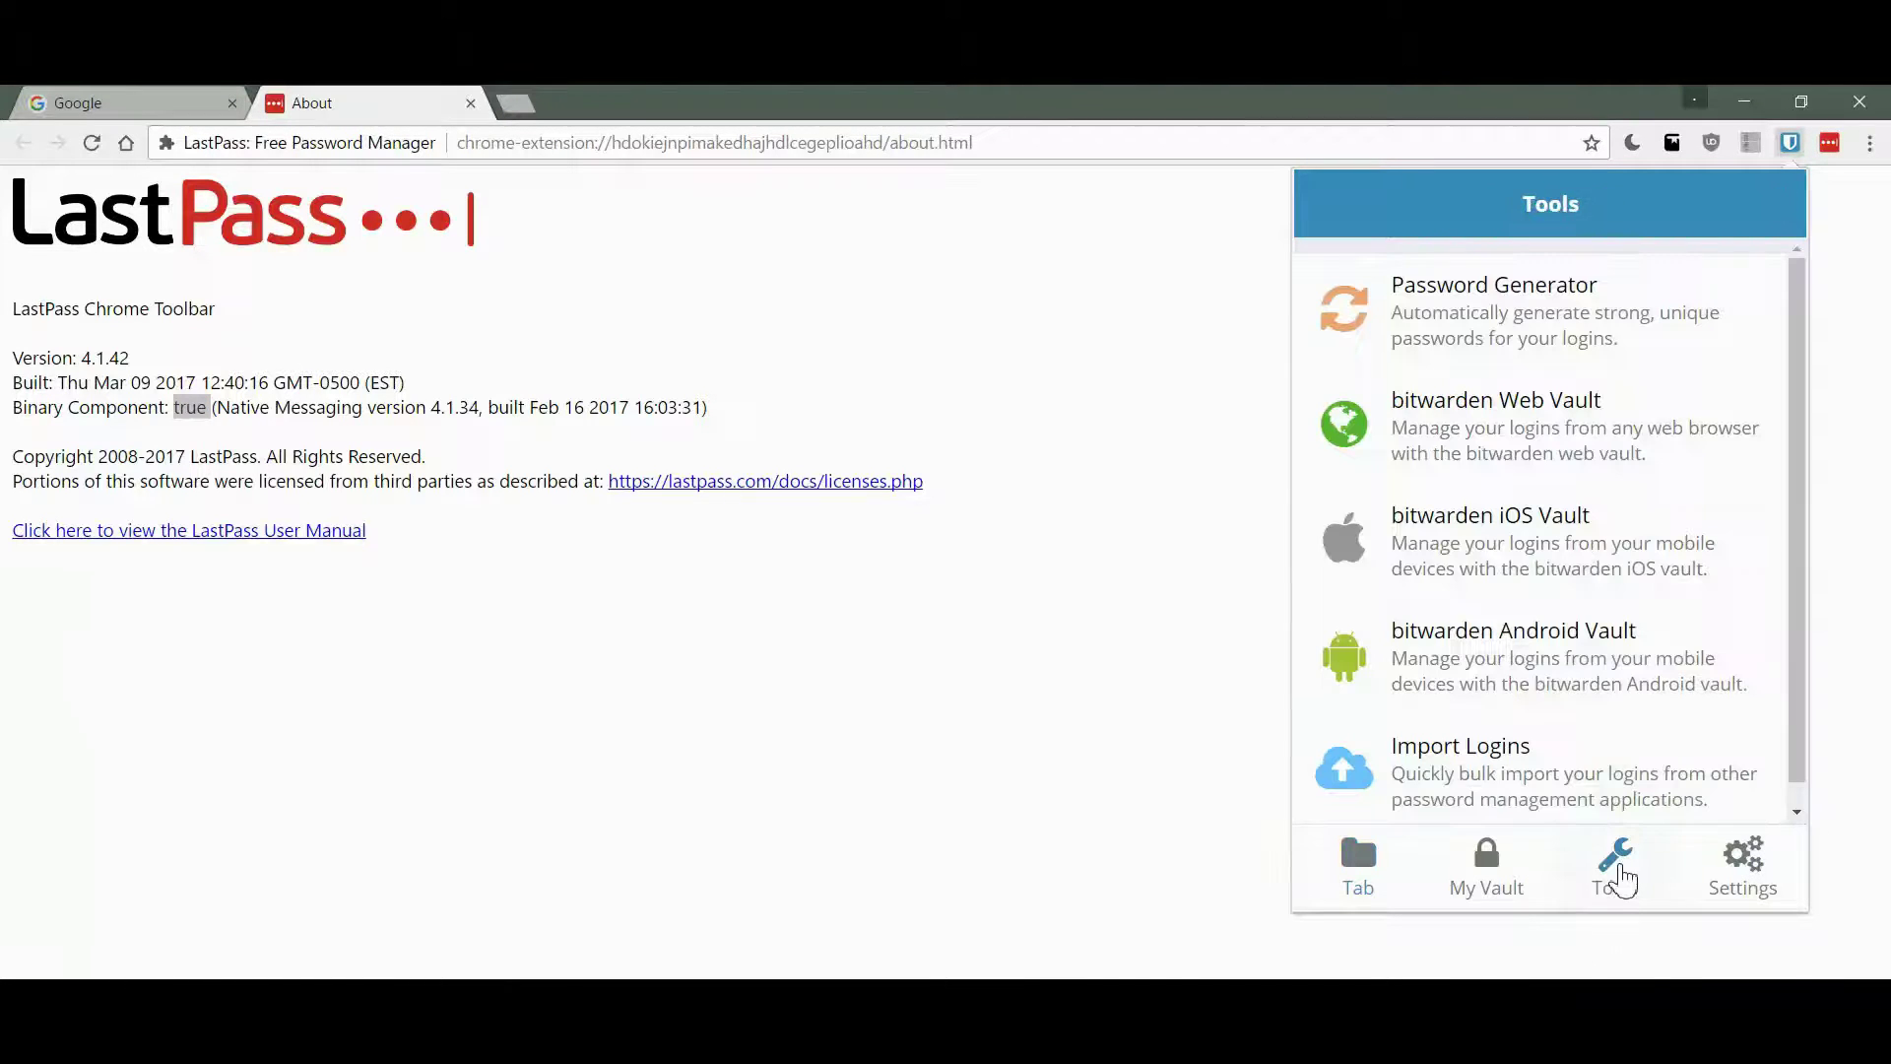
click(1448, 780)
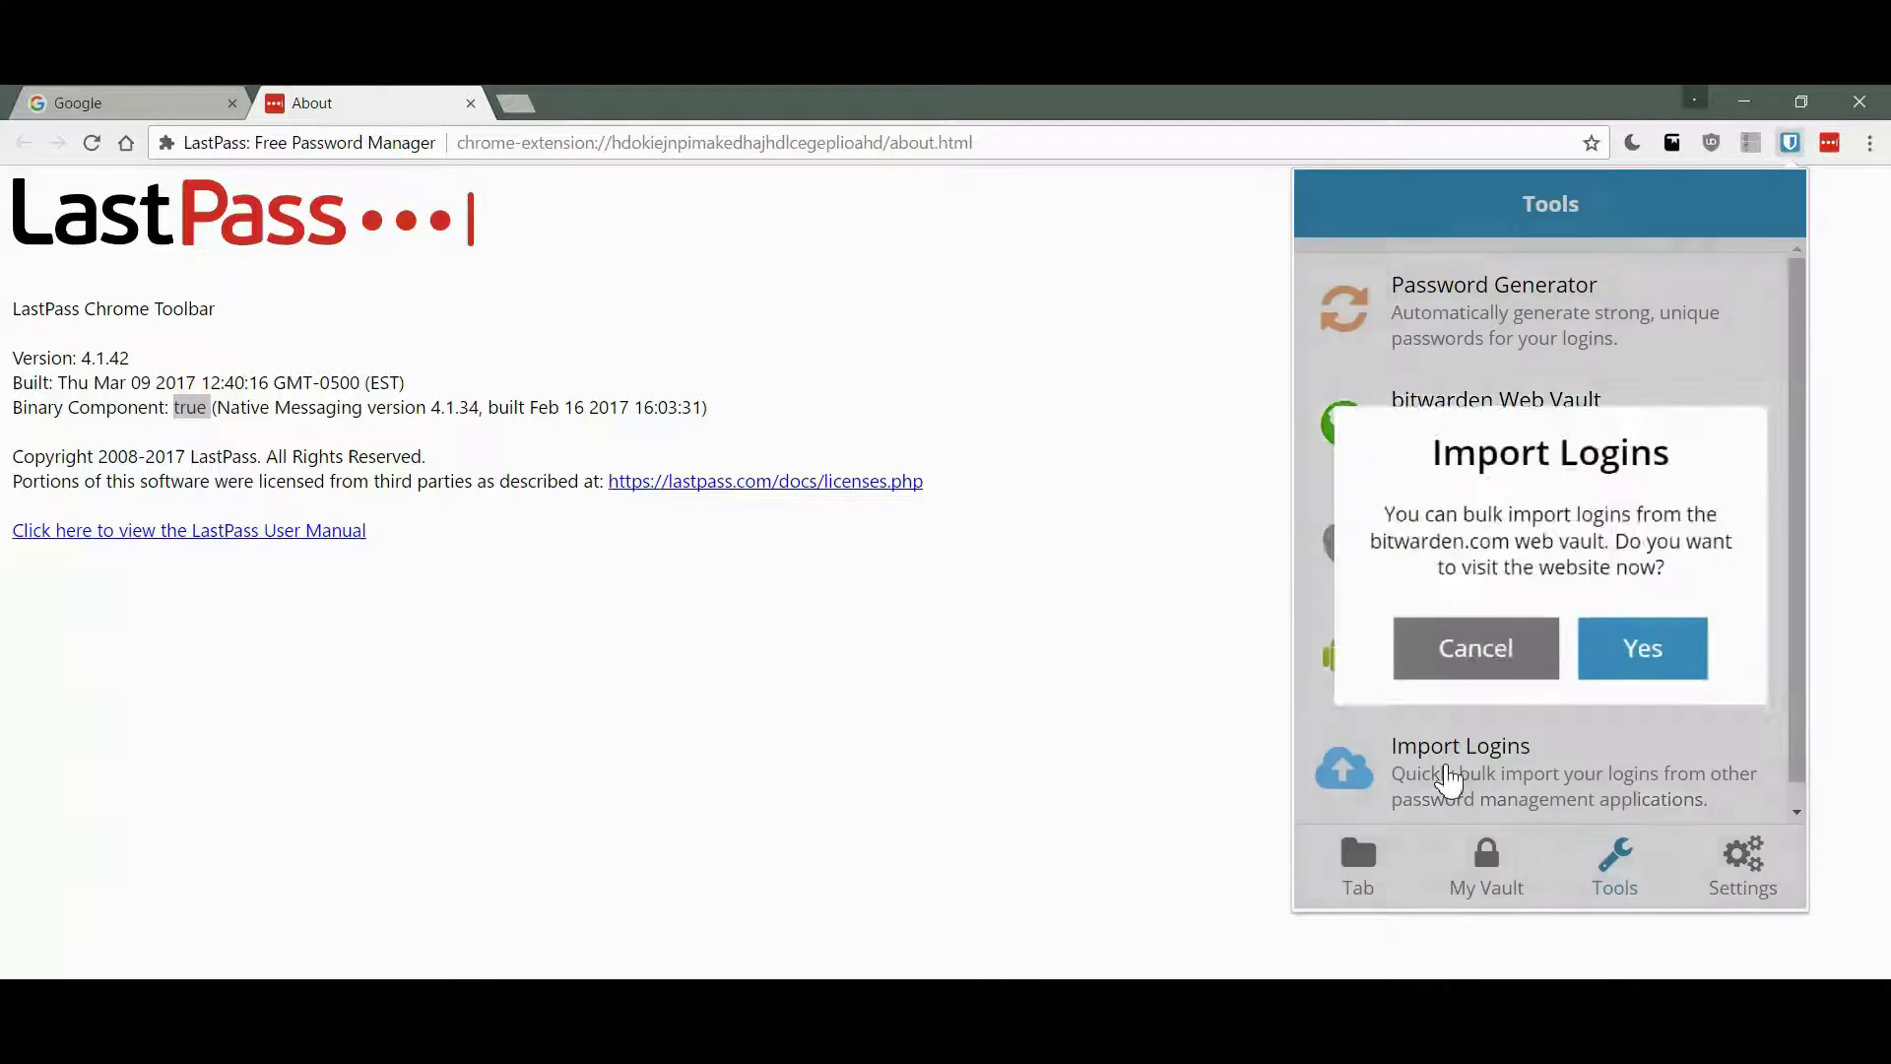
click(1660, 670)
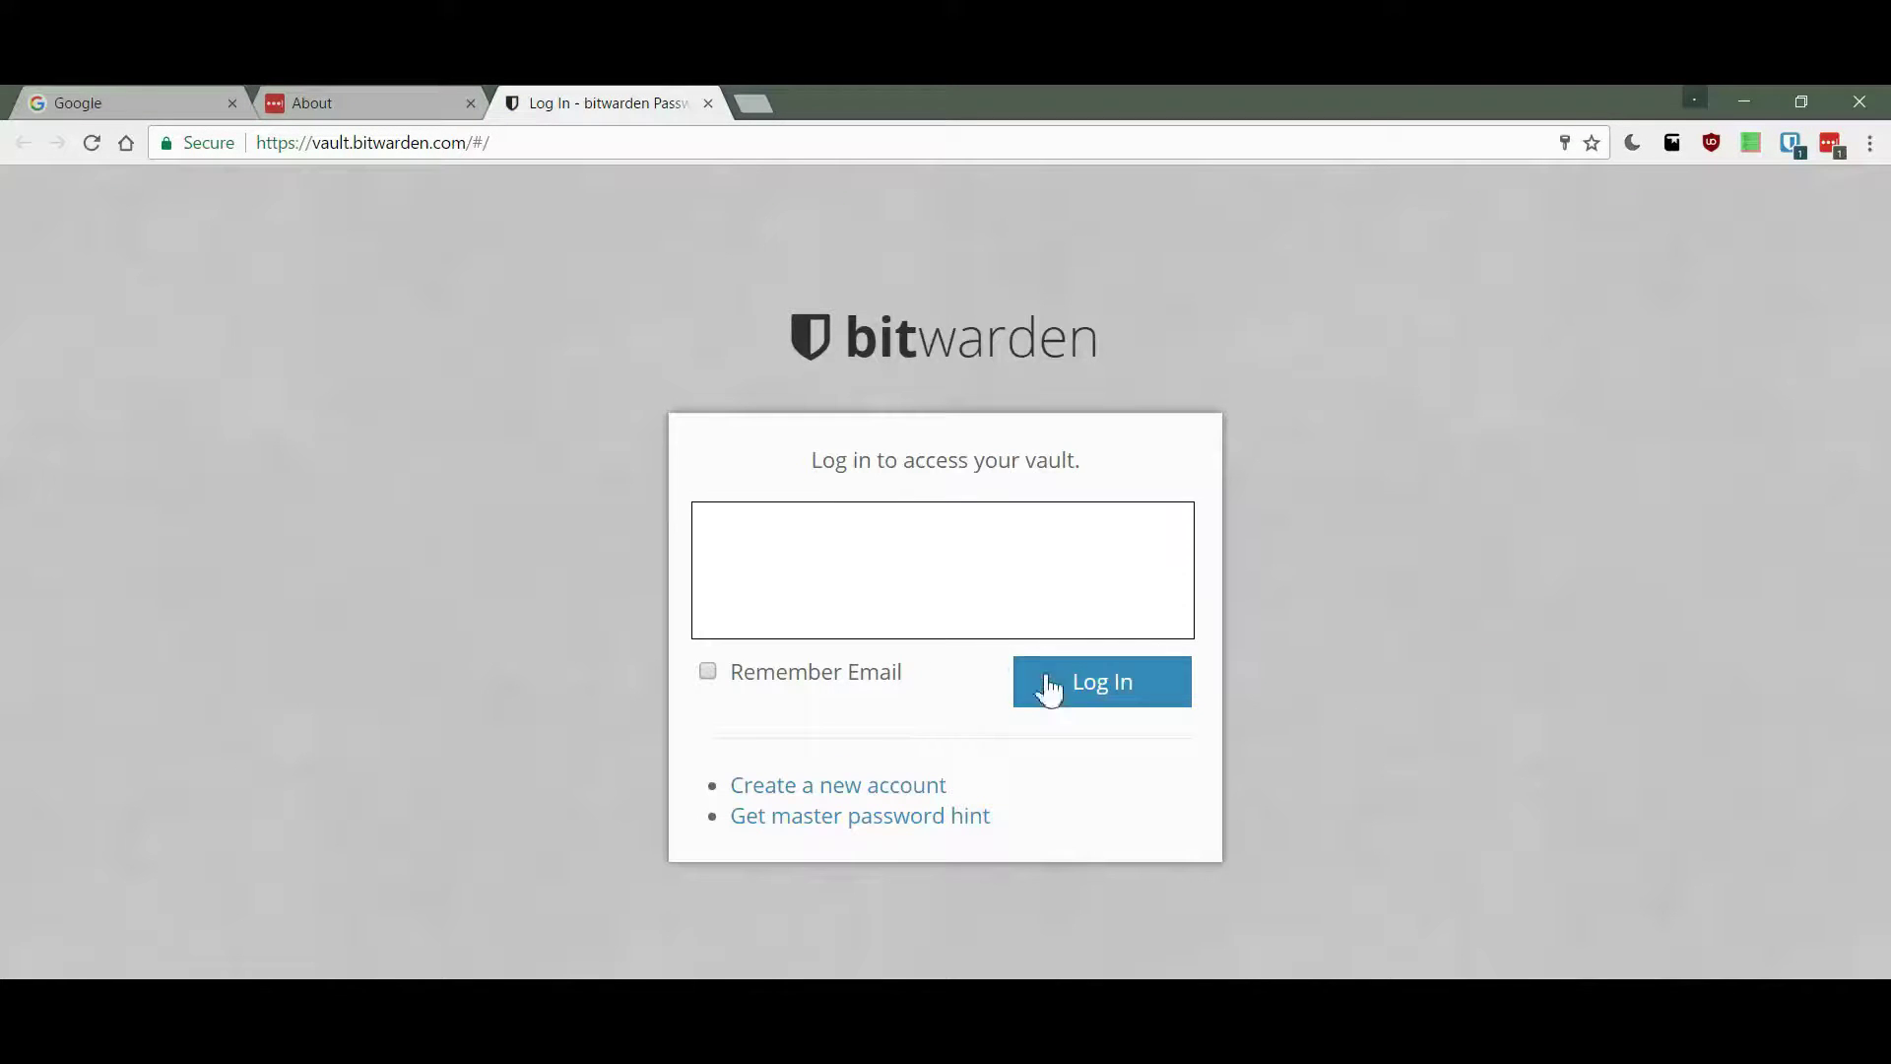
click(1048, 679)
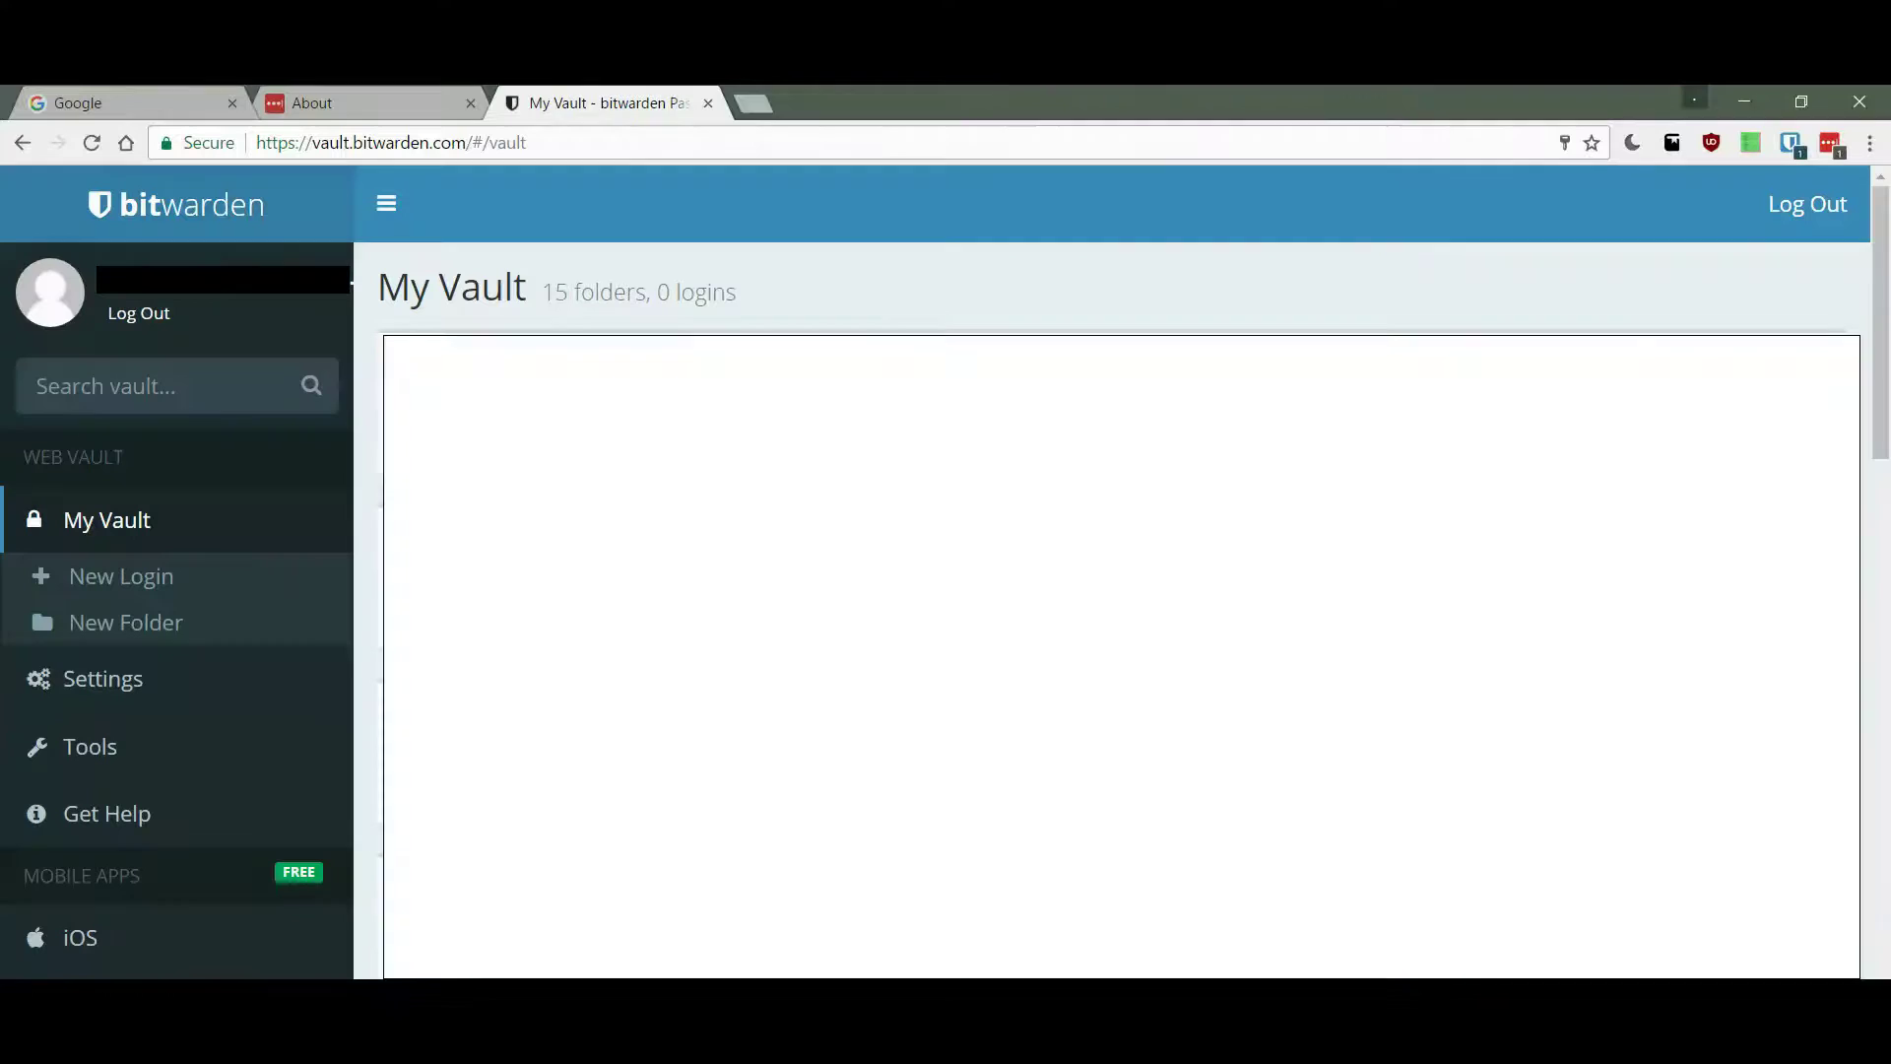
Step: In Tools > Import Data, select the LastPass (csv) format and the file databaselastpass.csv
click(79, 761)
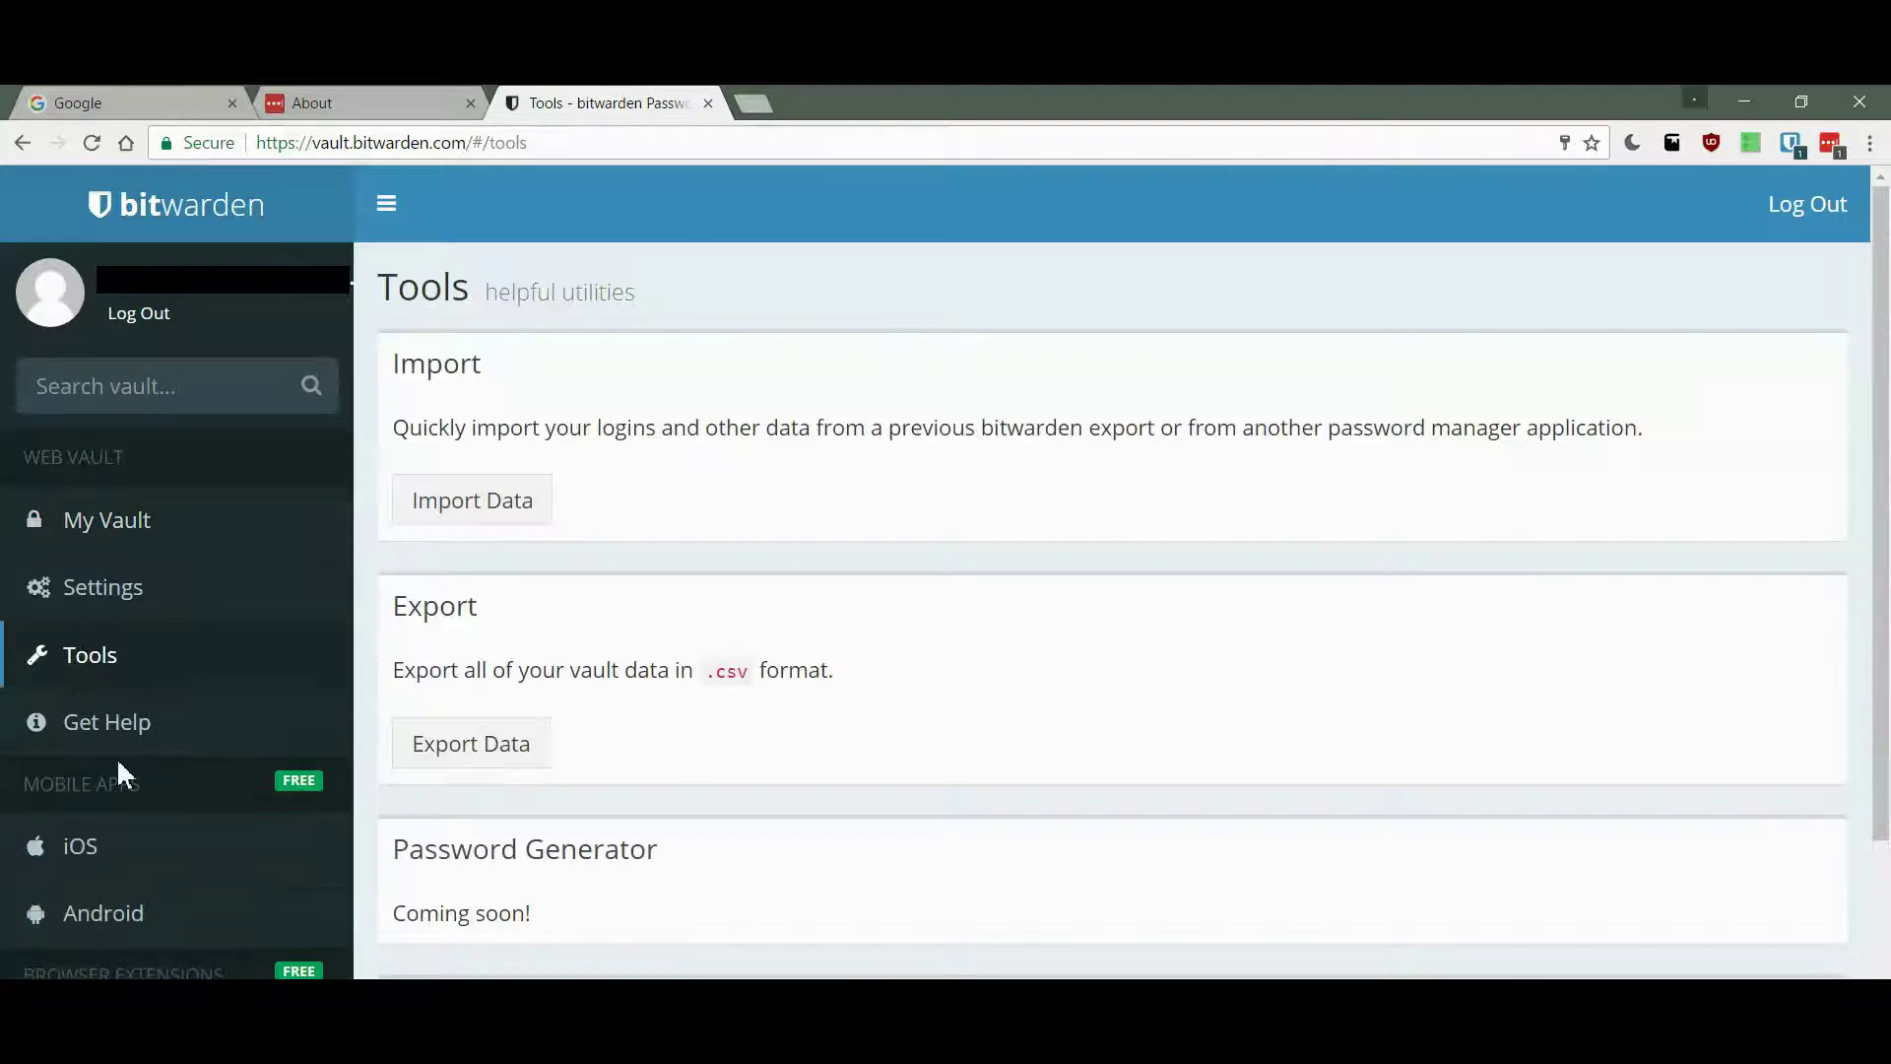
click(480, 511)
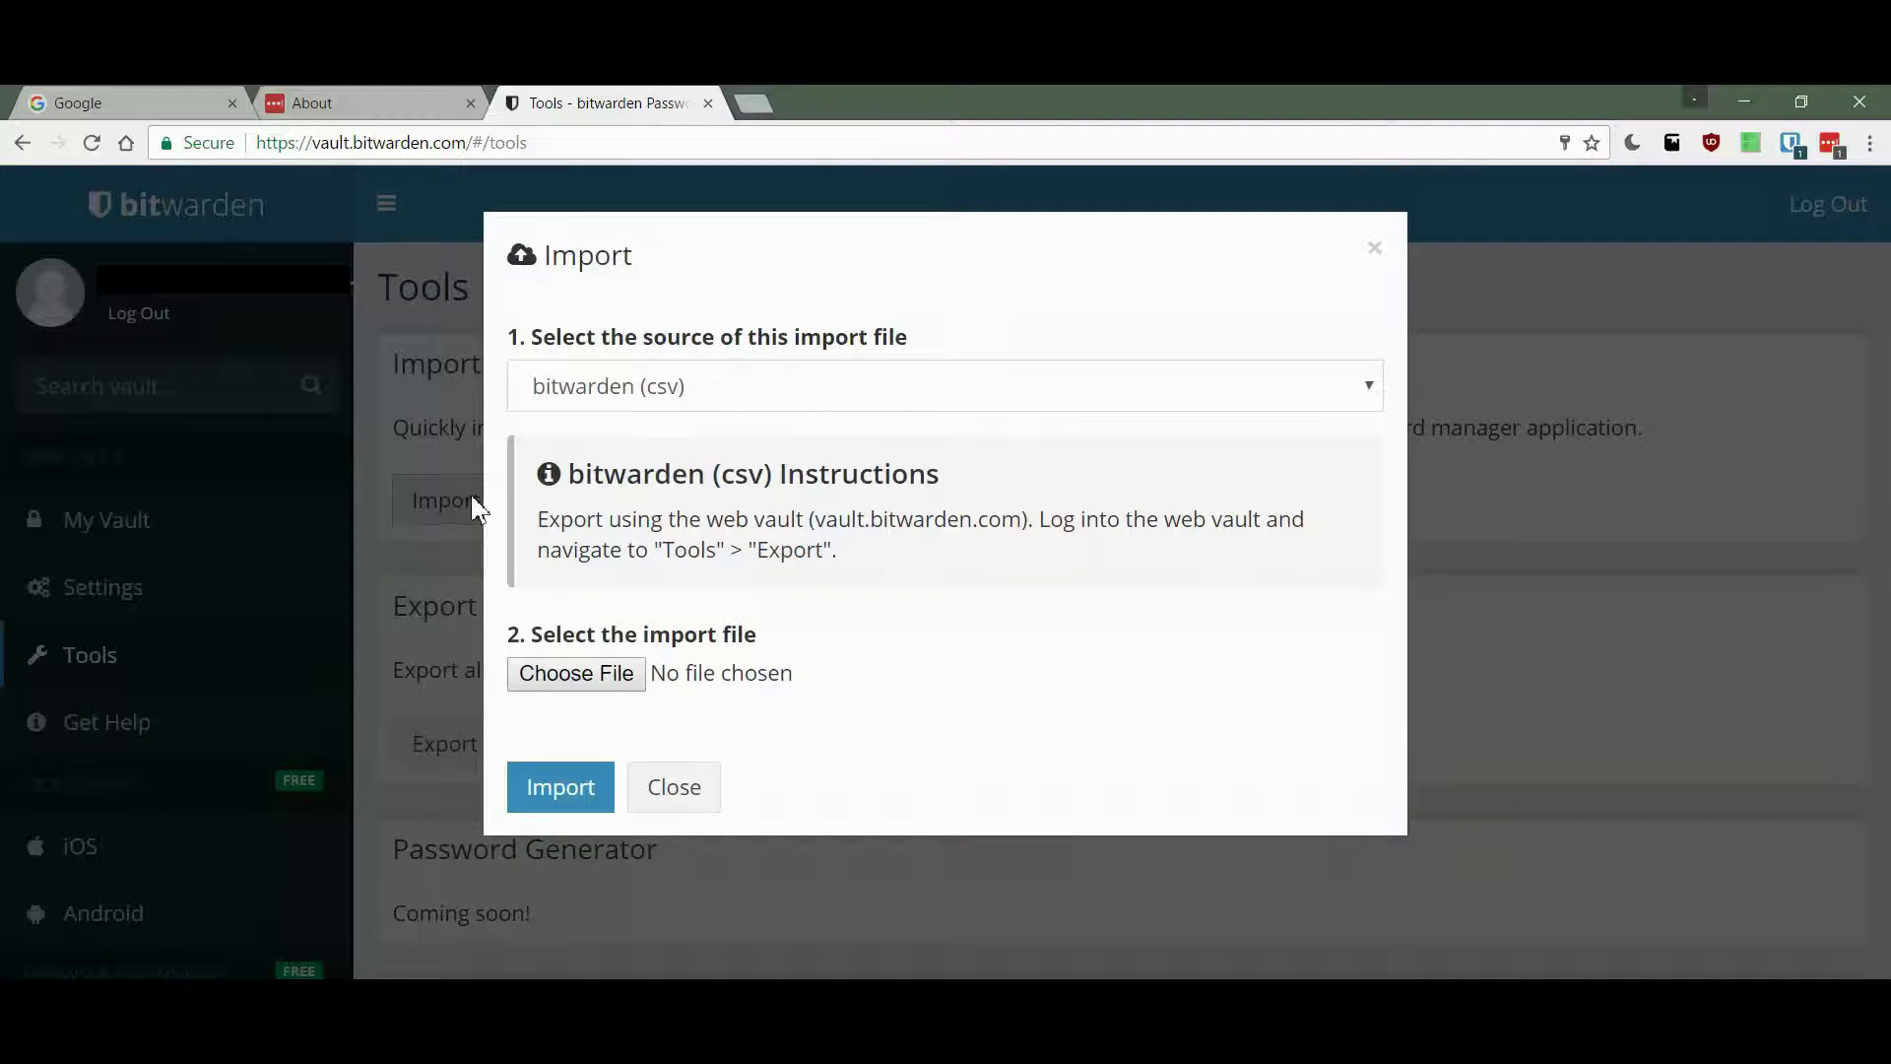
click(557, 394)
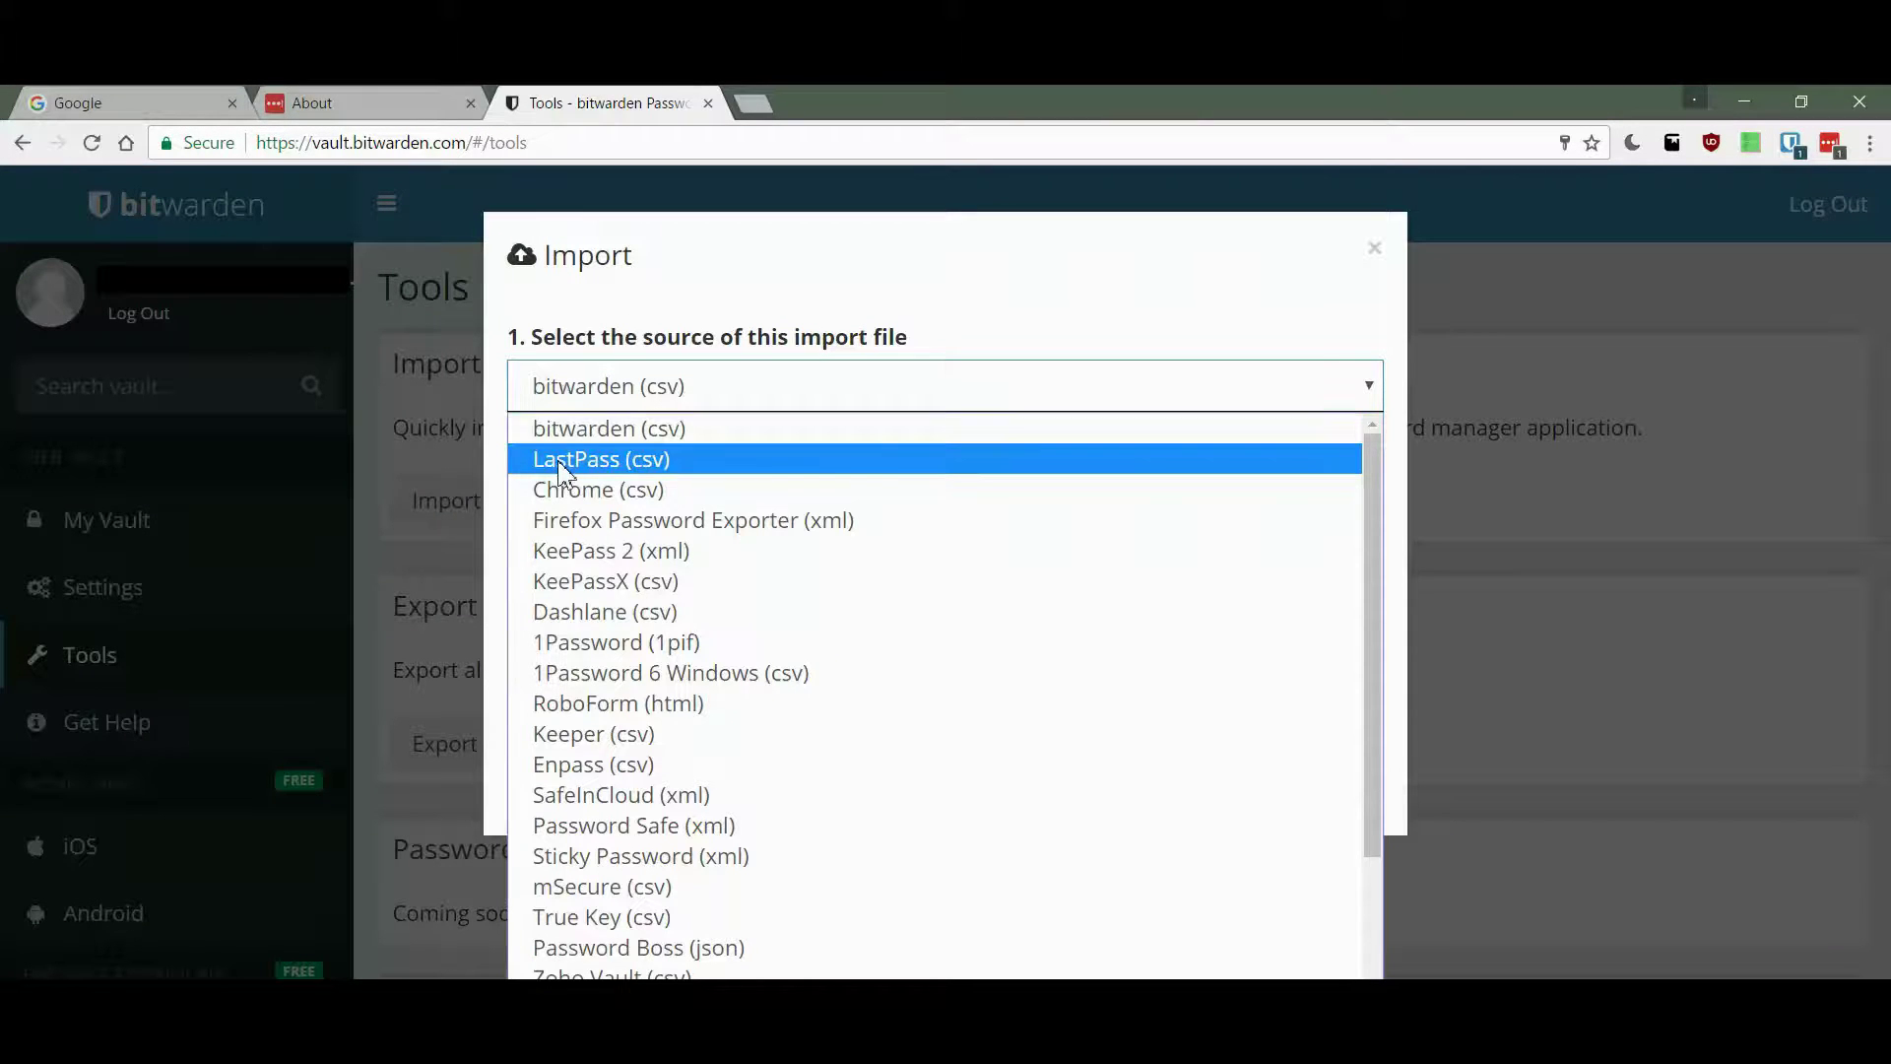
click(560, 457)
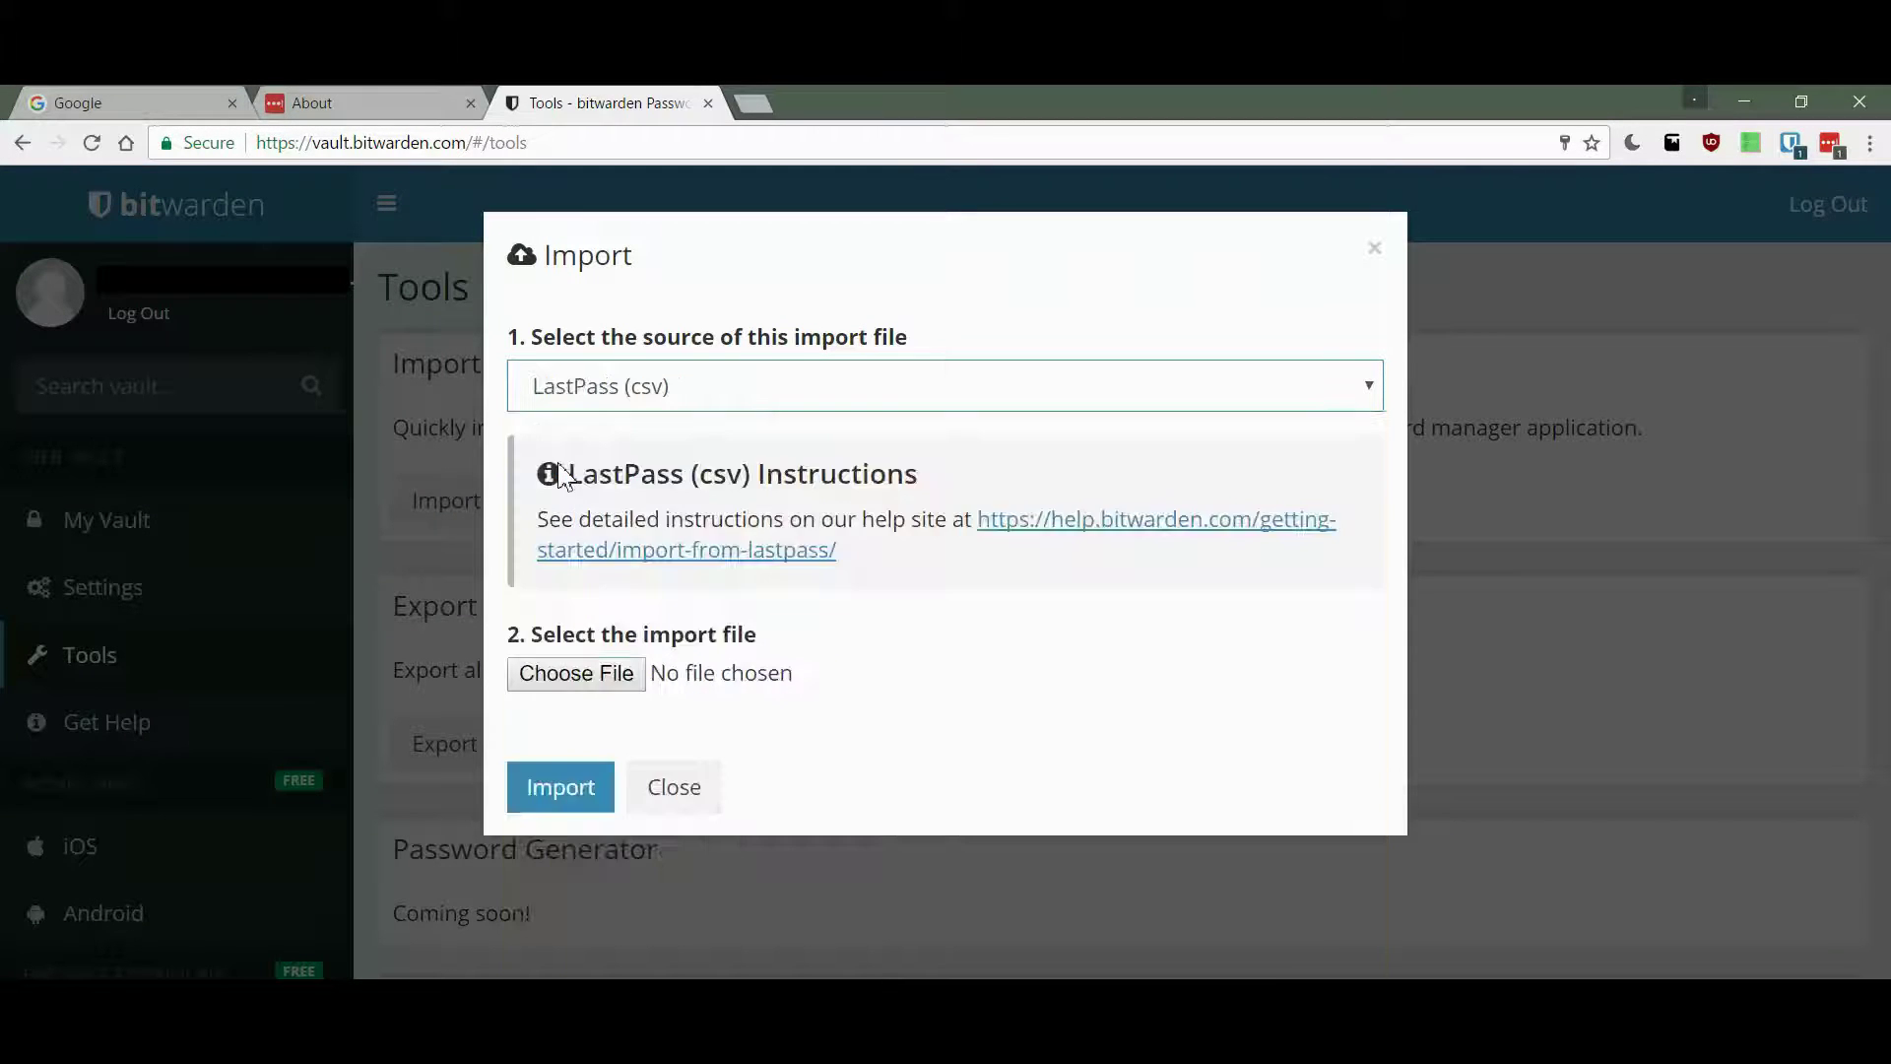
click(574, 679)
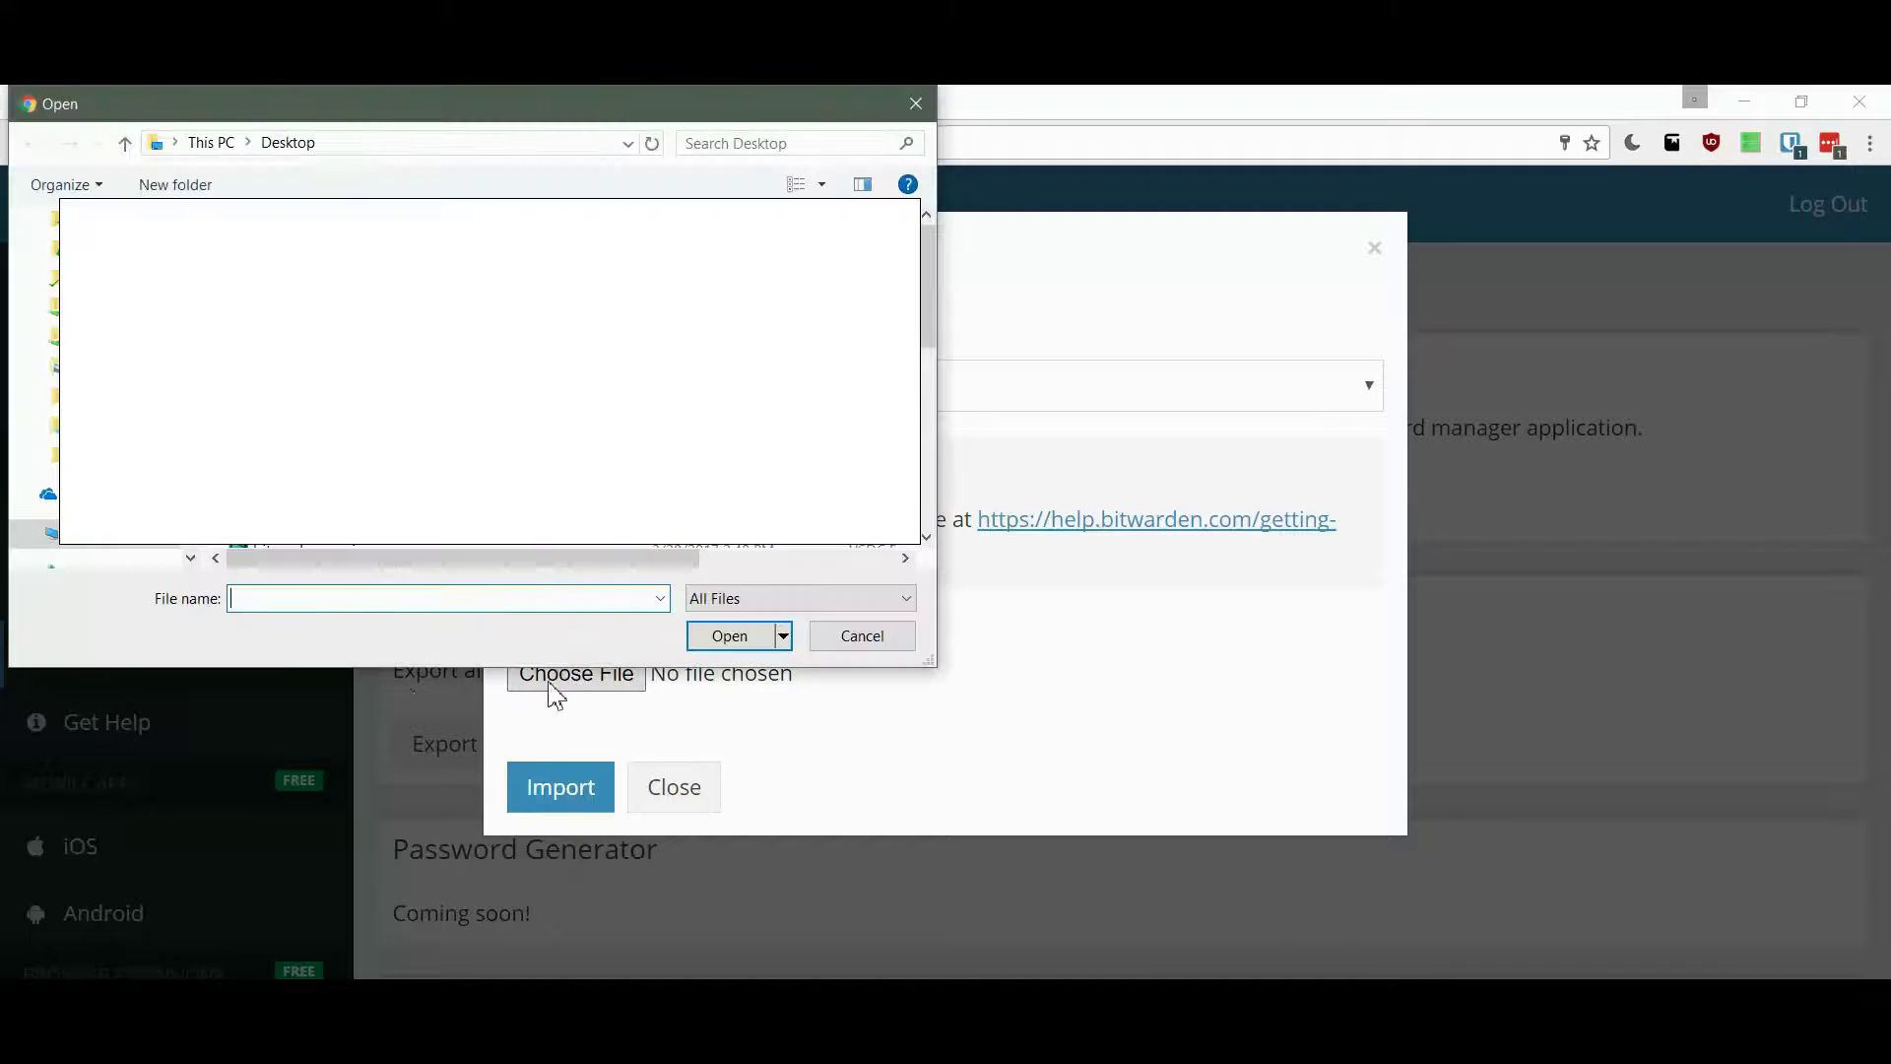
scroll(927, 394, down, 5)
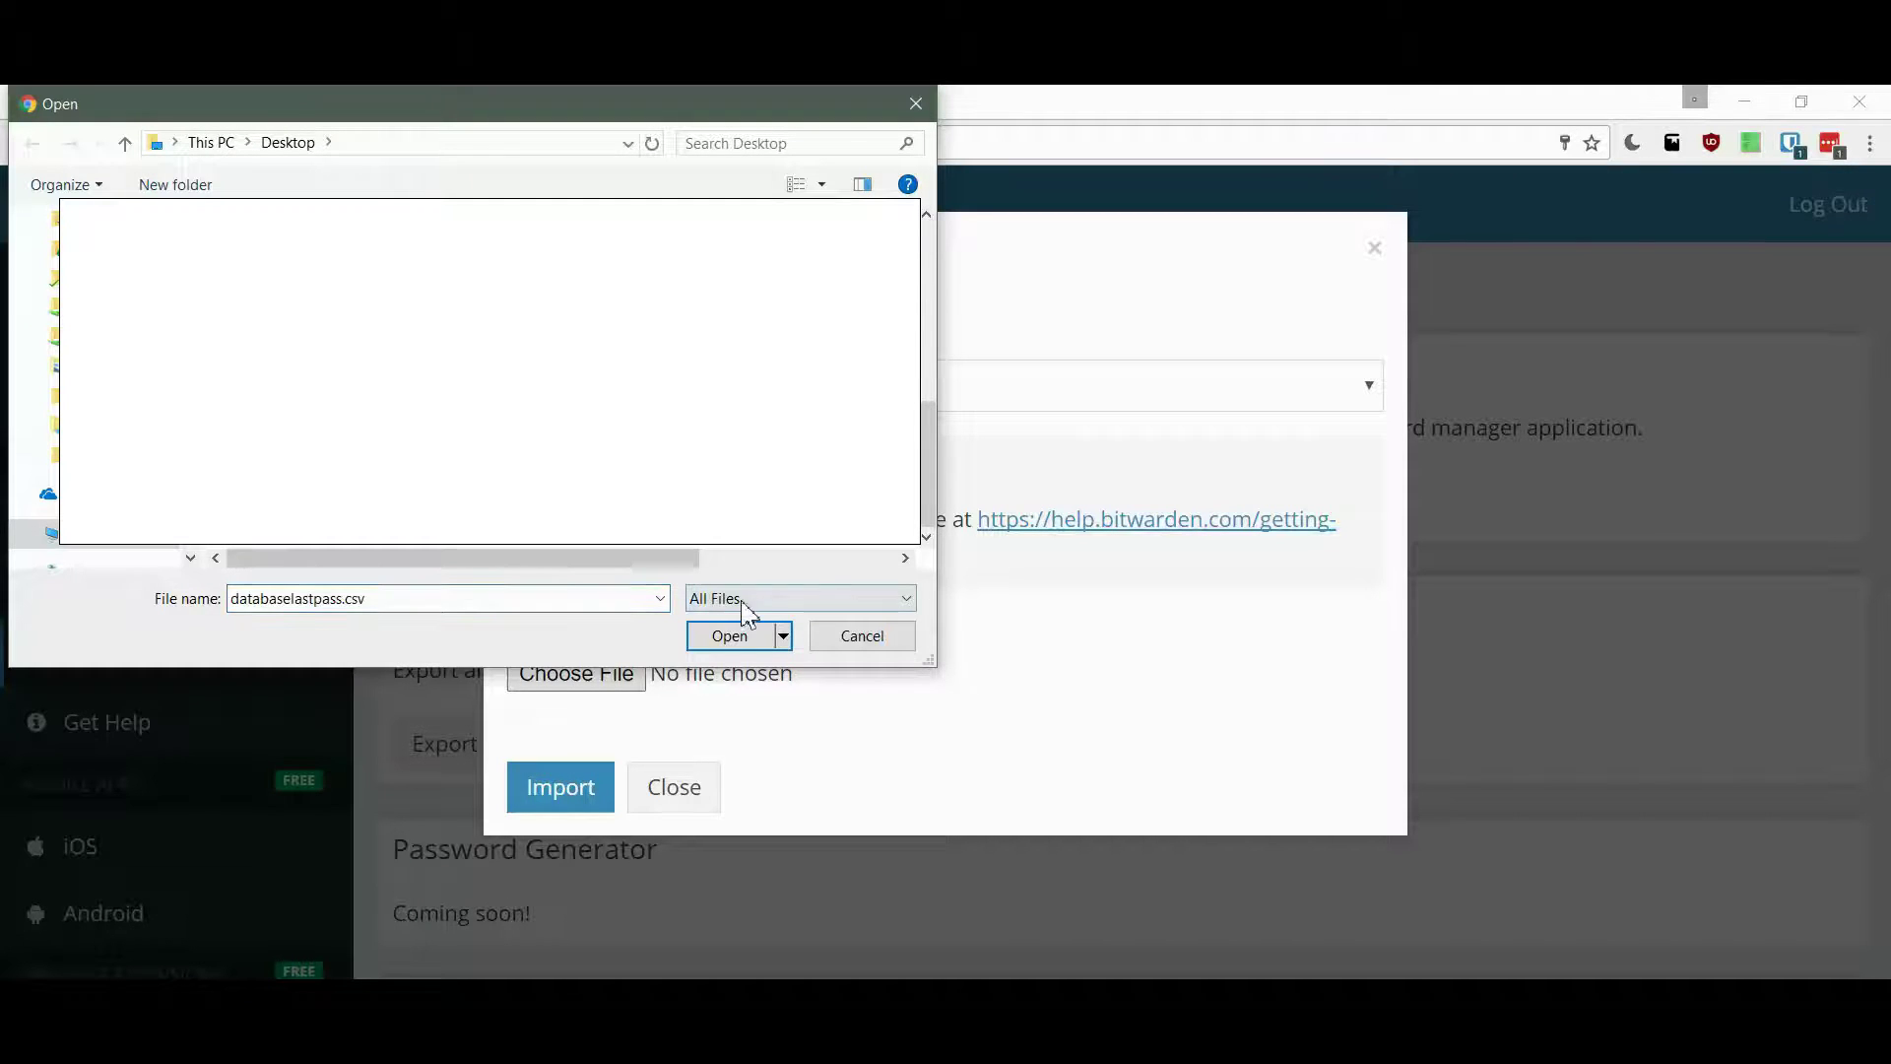
click(730, 636)
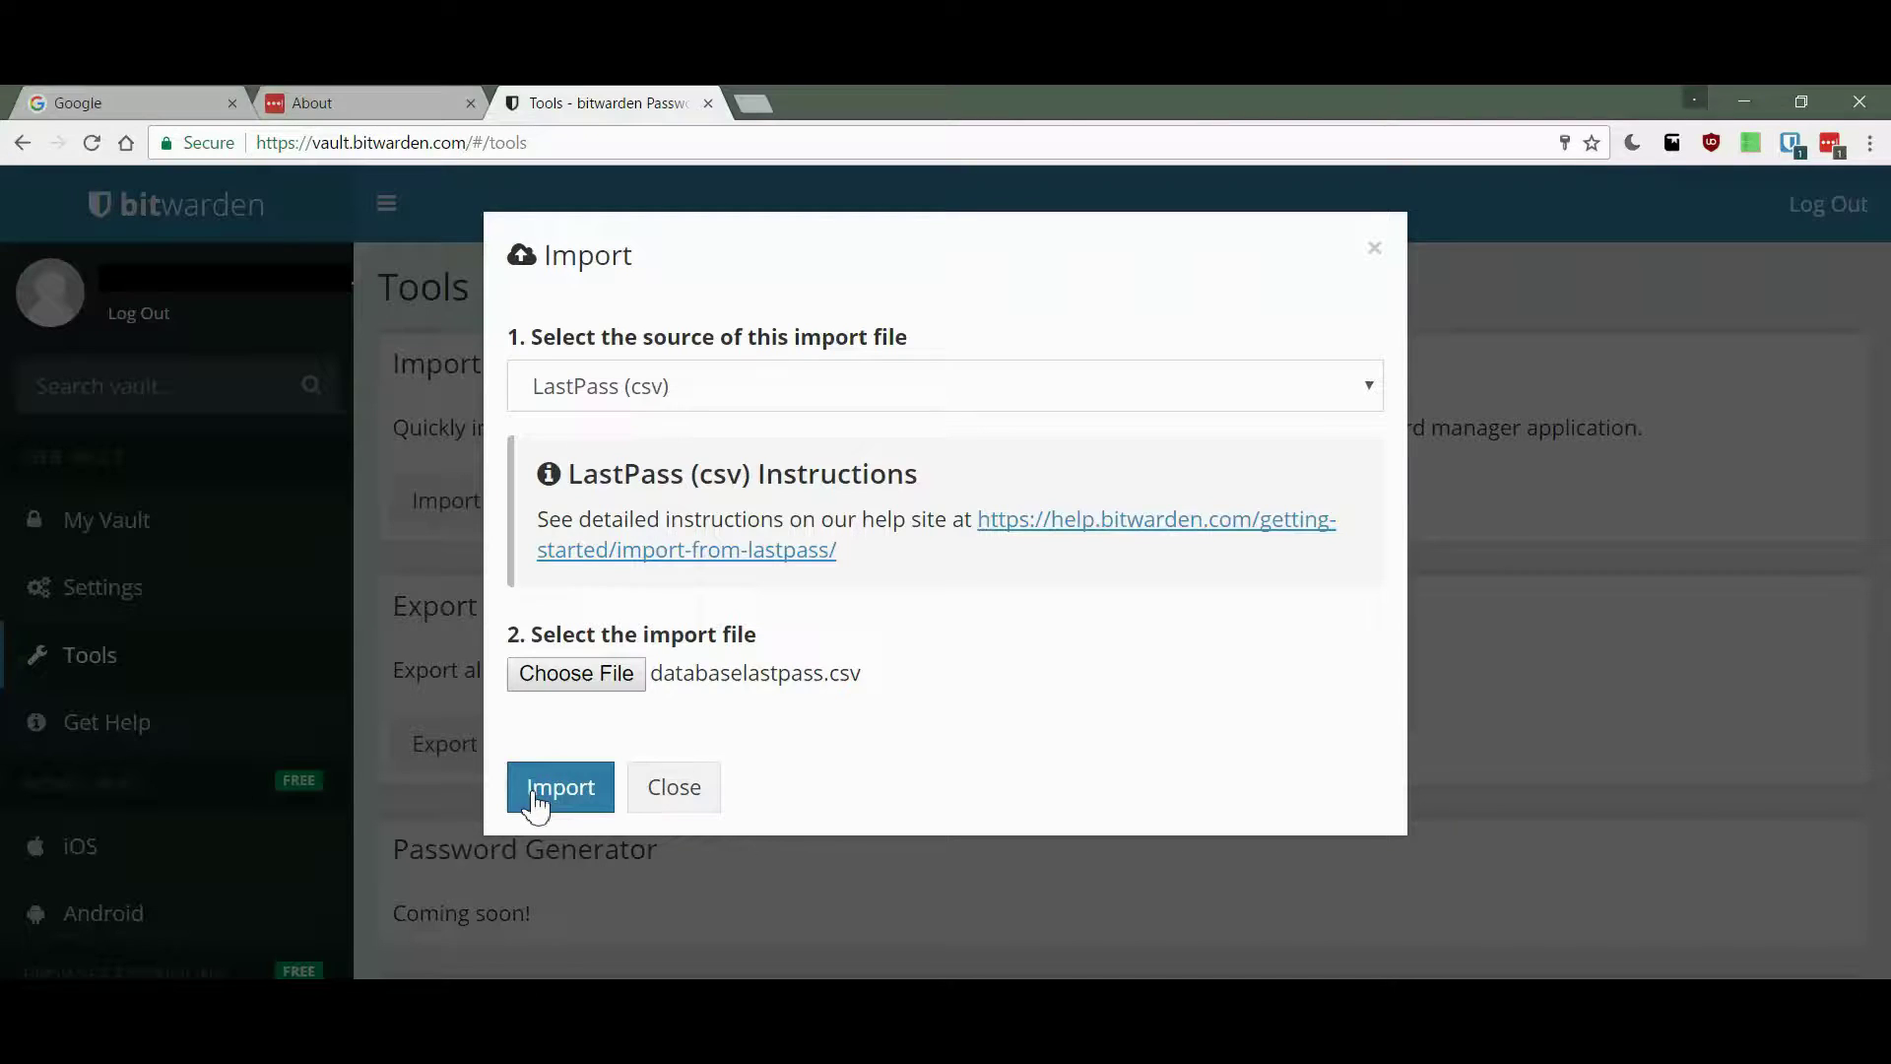
click(711, 802)
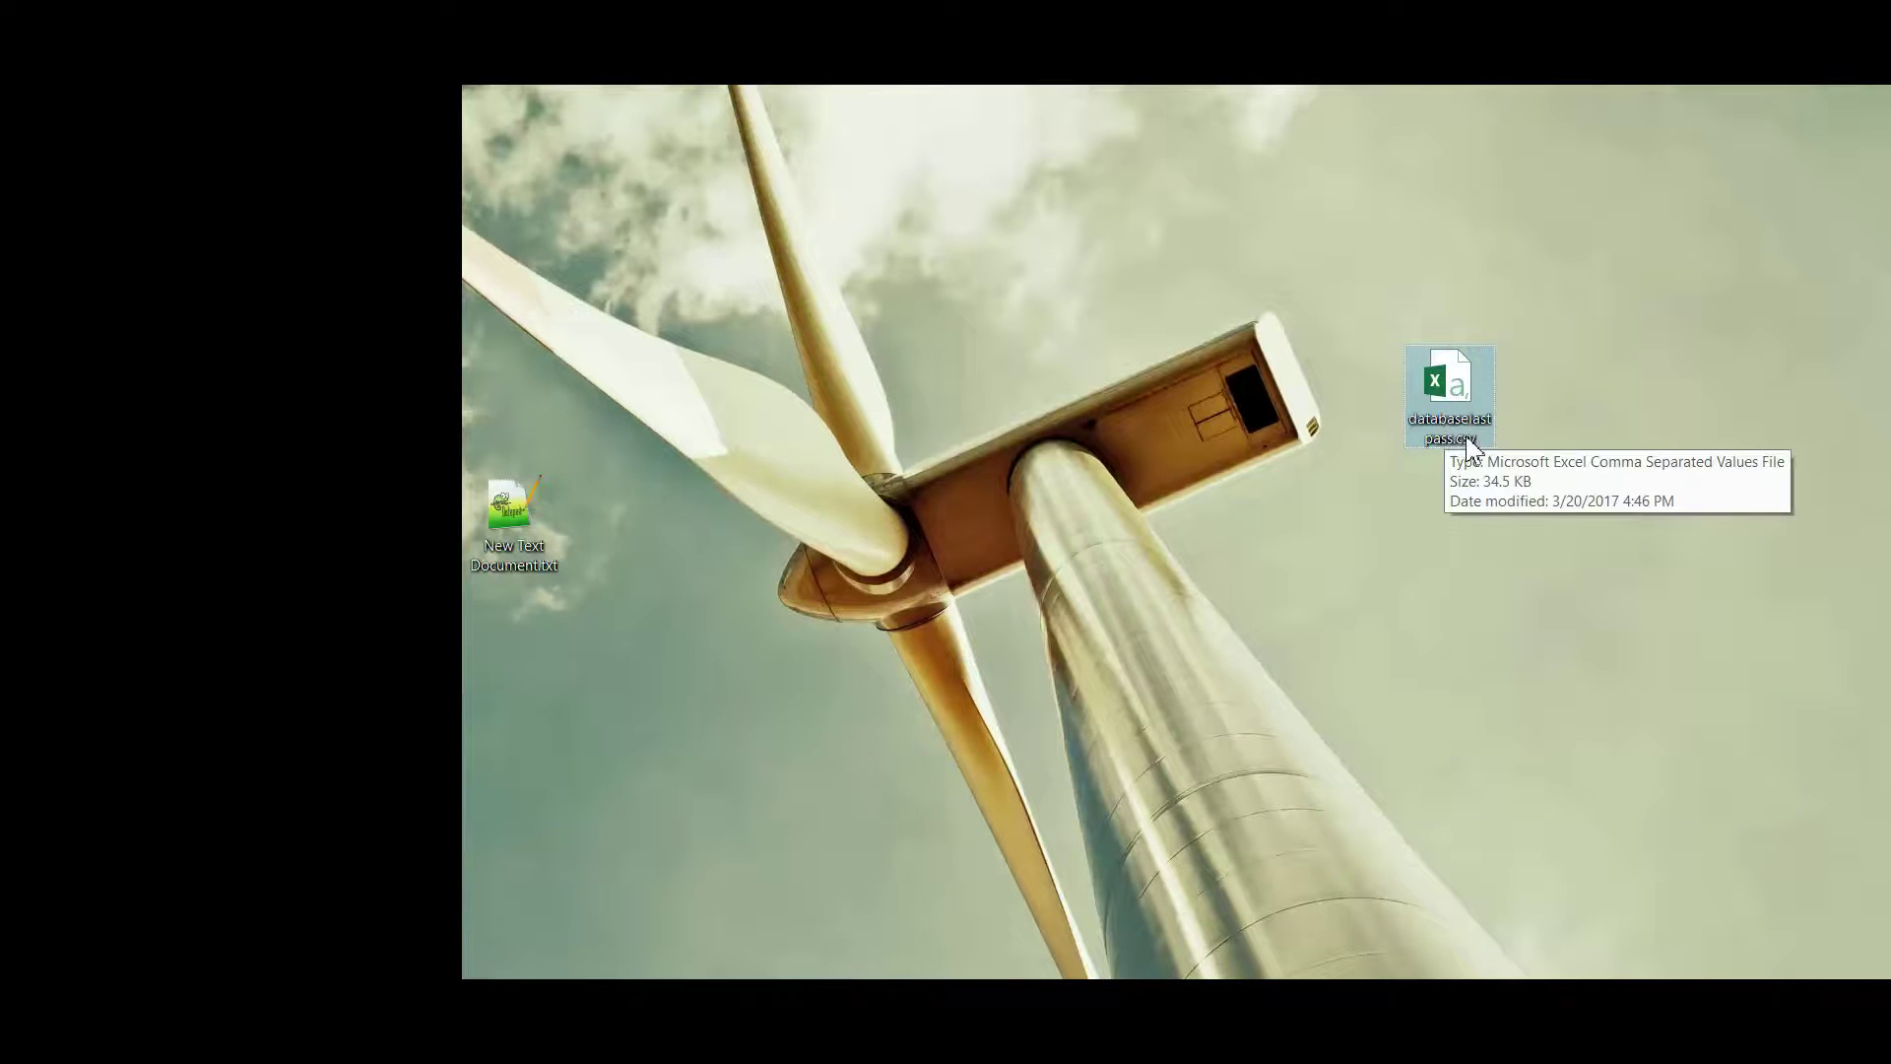
Step: Open the exported CSV in Notepad with Edit to inspect it, then close Notepad
right_click(1458, 438)
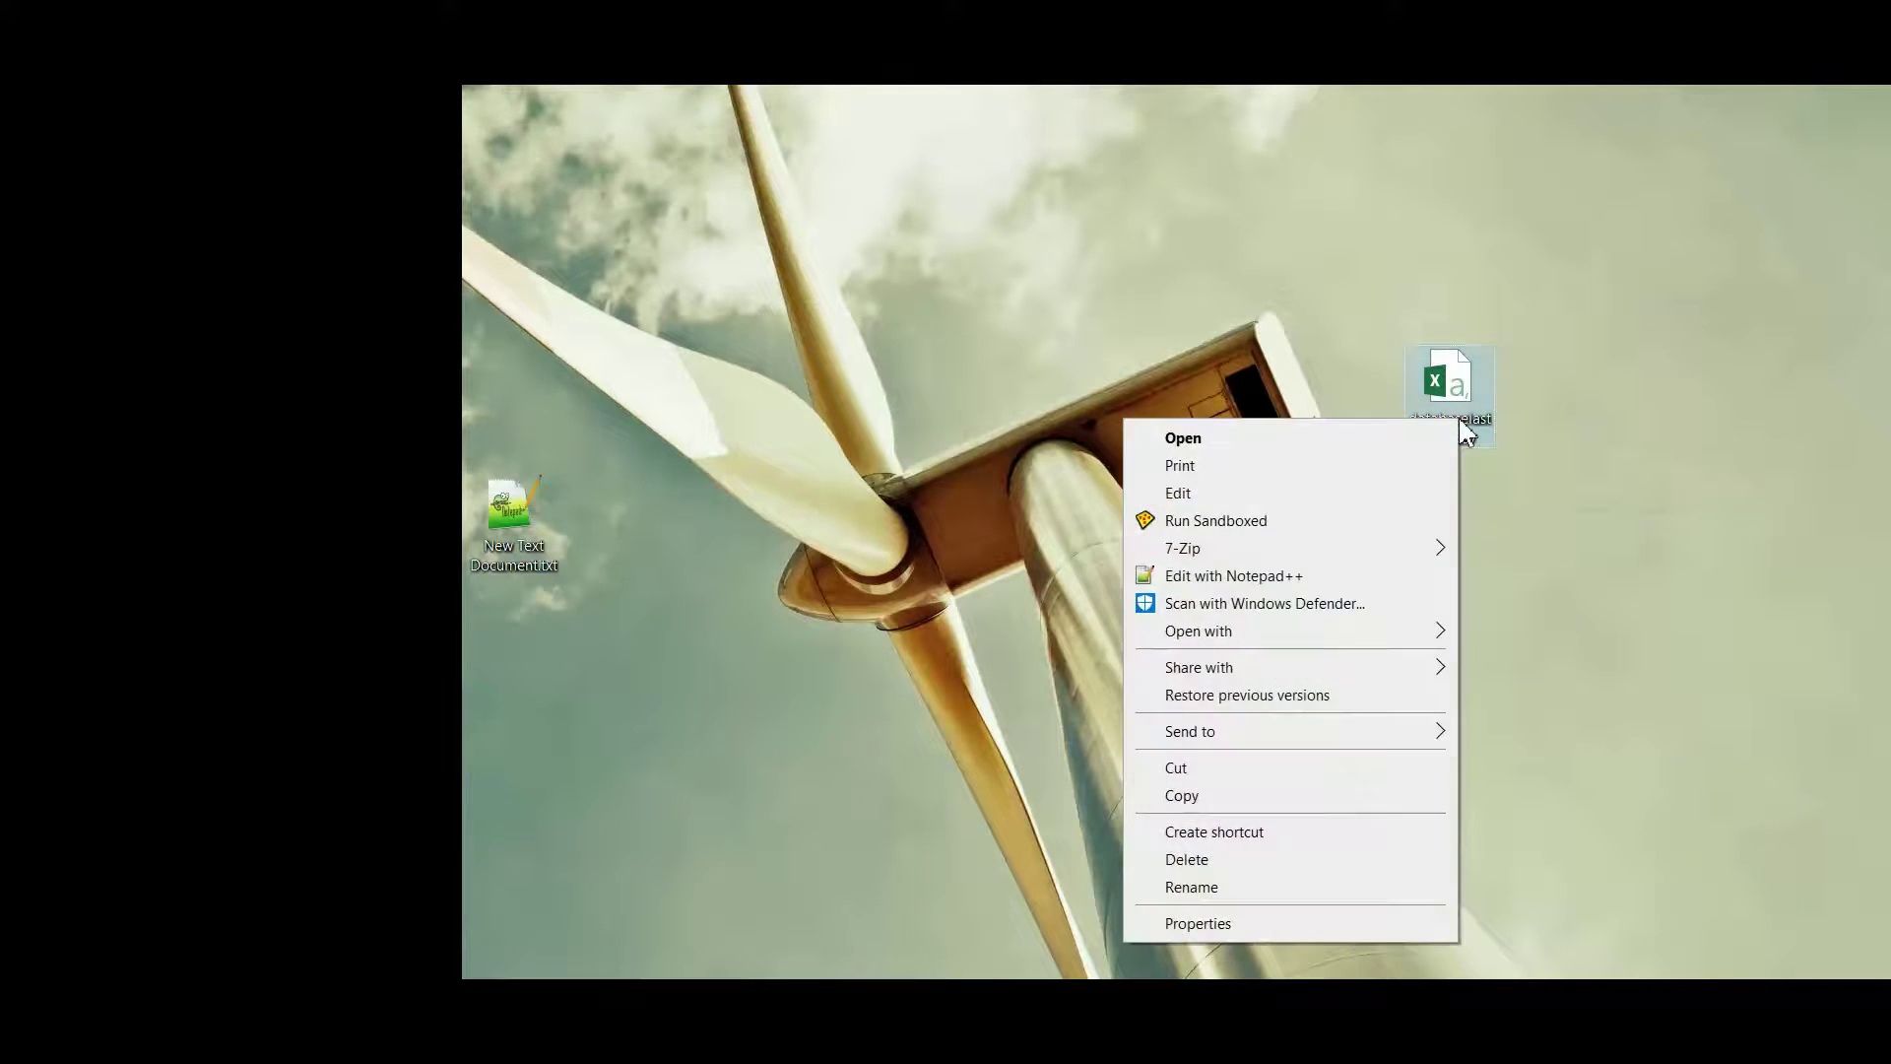
click(1389, 494)
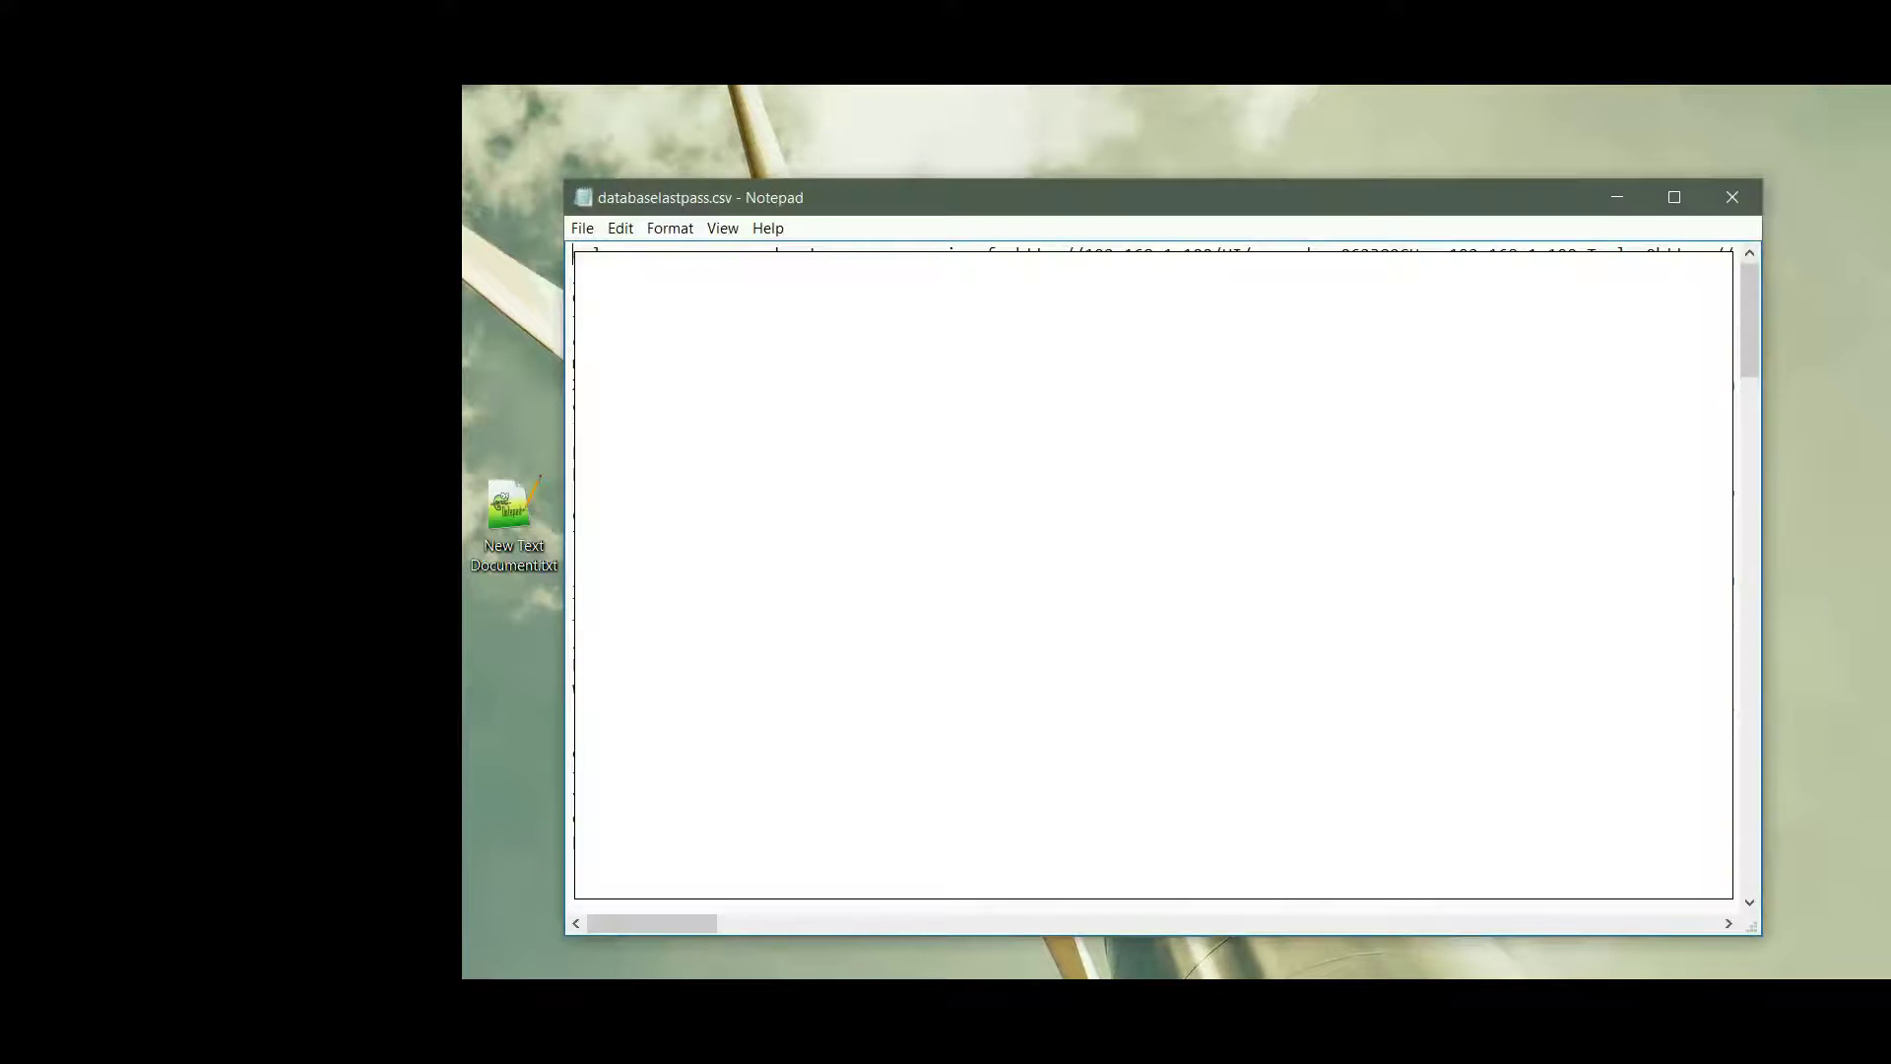
click(1722, 207)
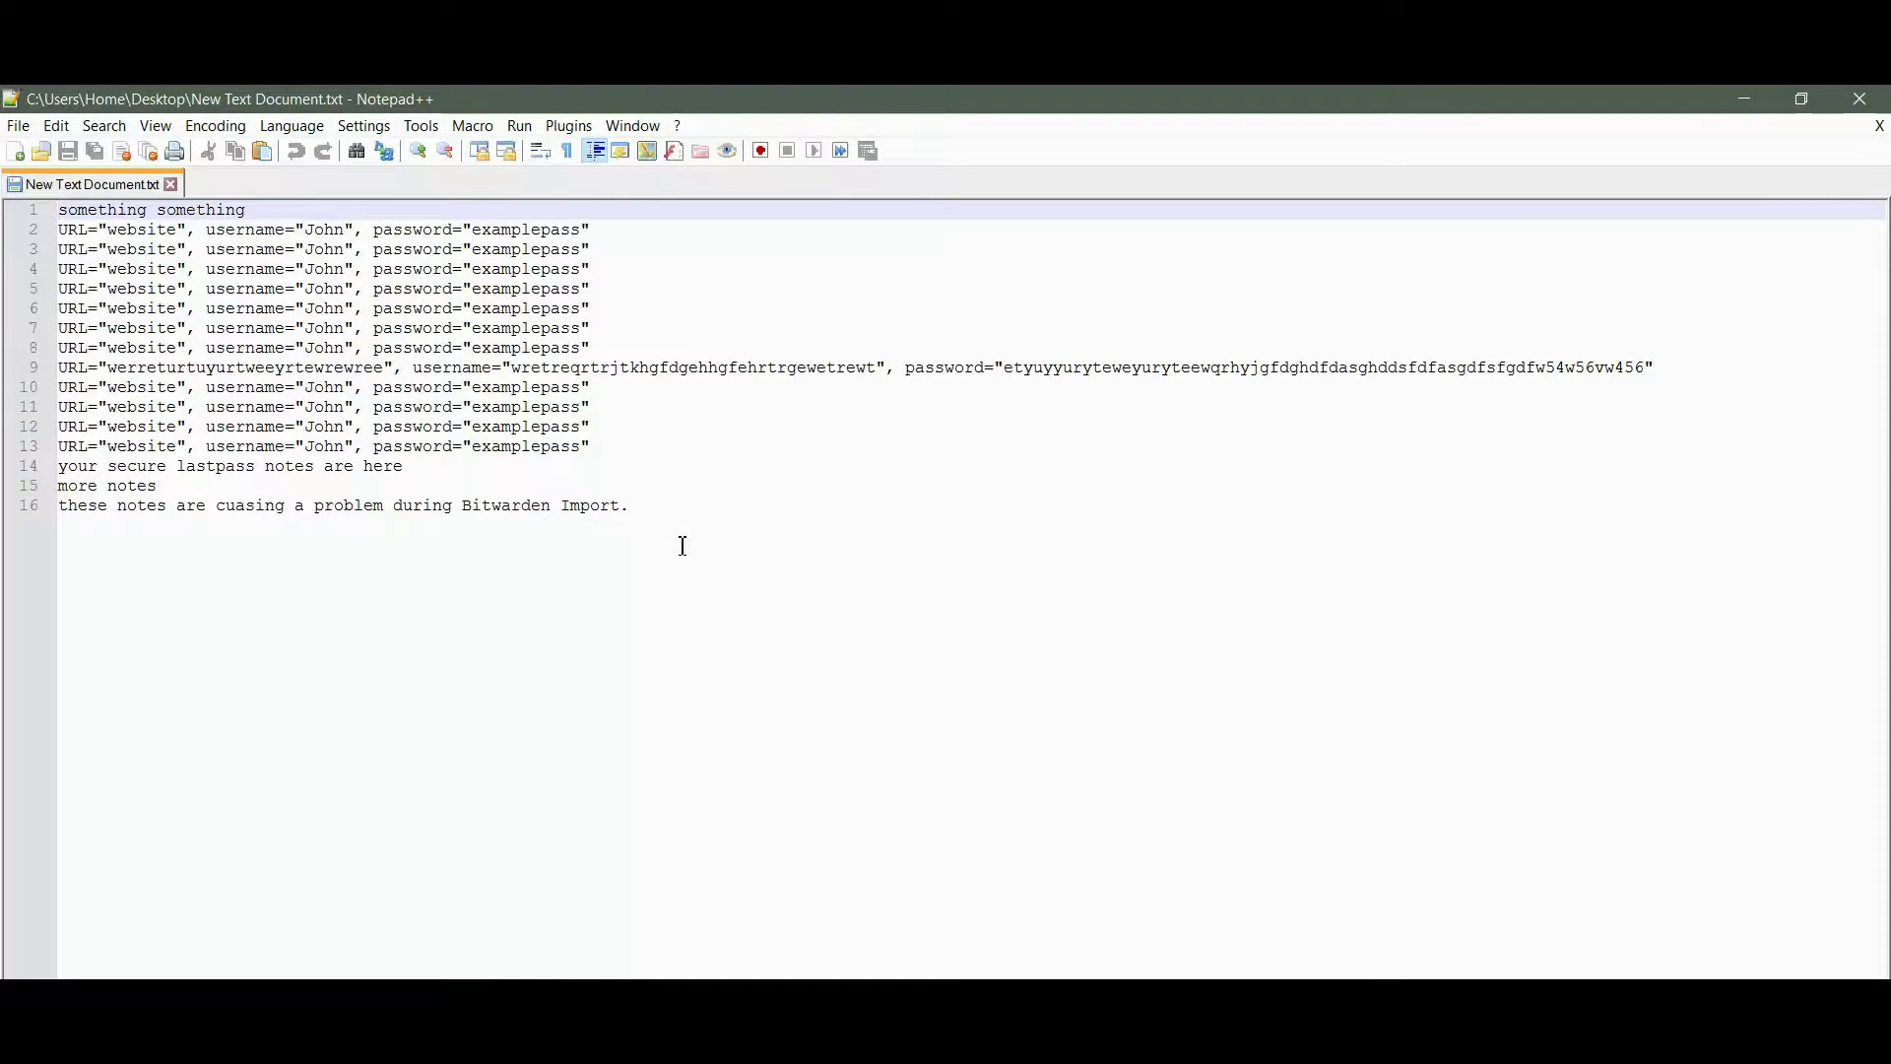
drag(735, 528, 5, 219)
click(270, 264)
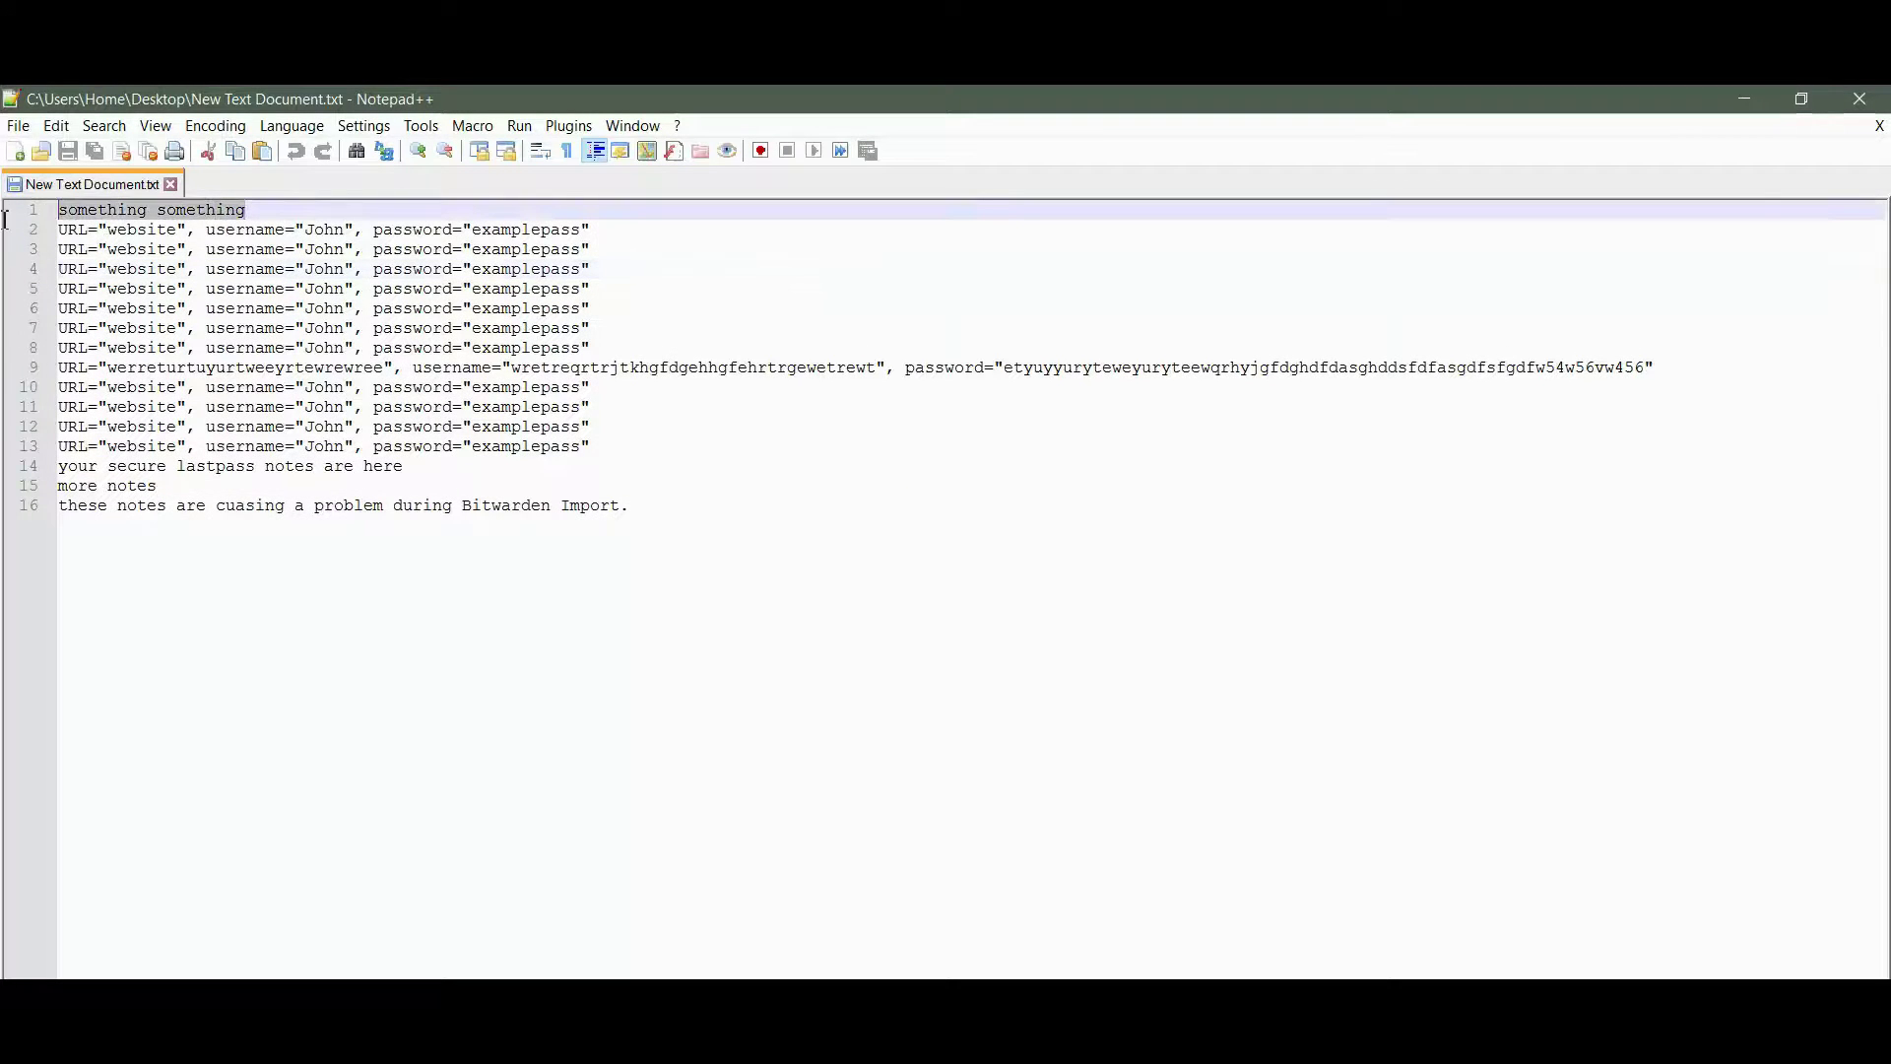
click(338, 212)
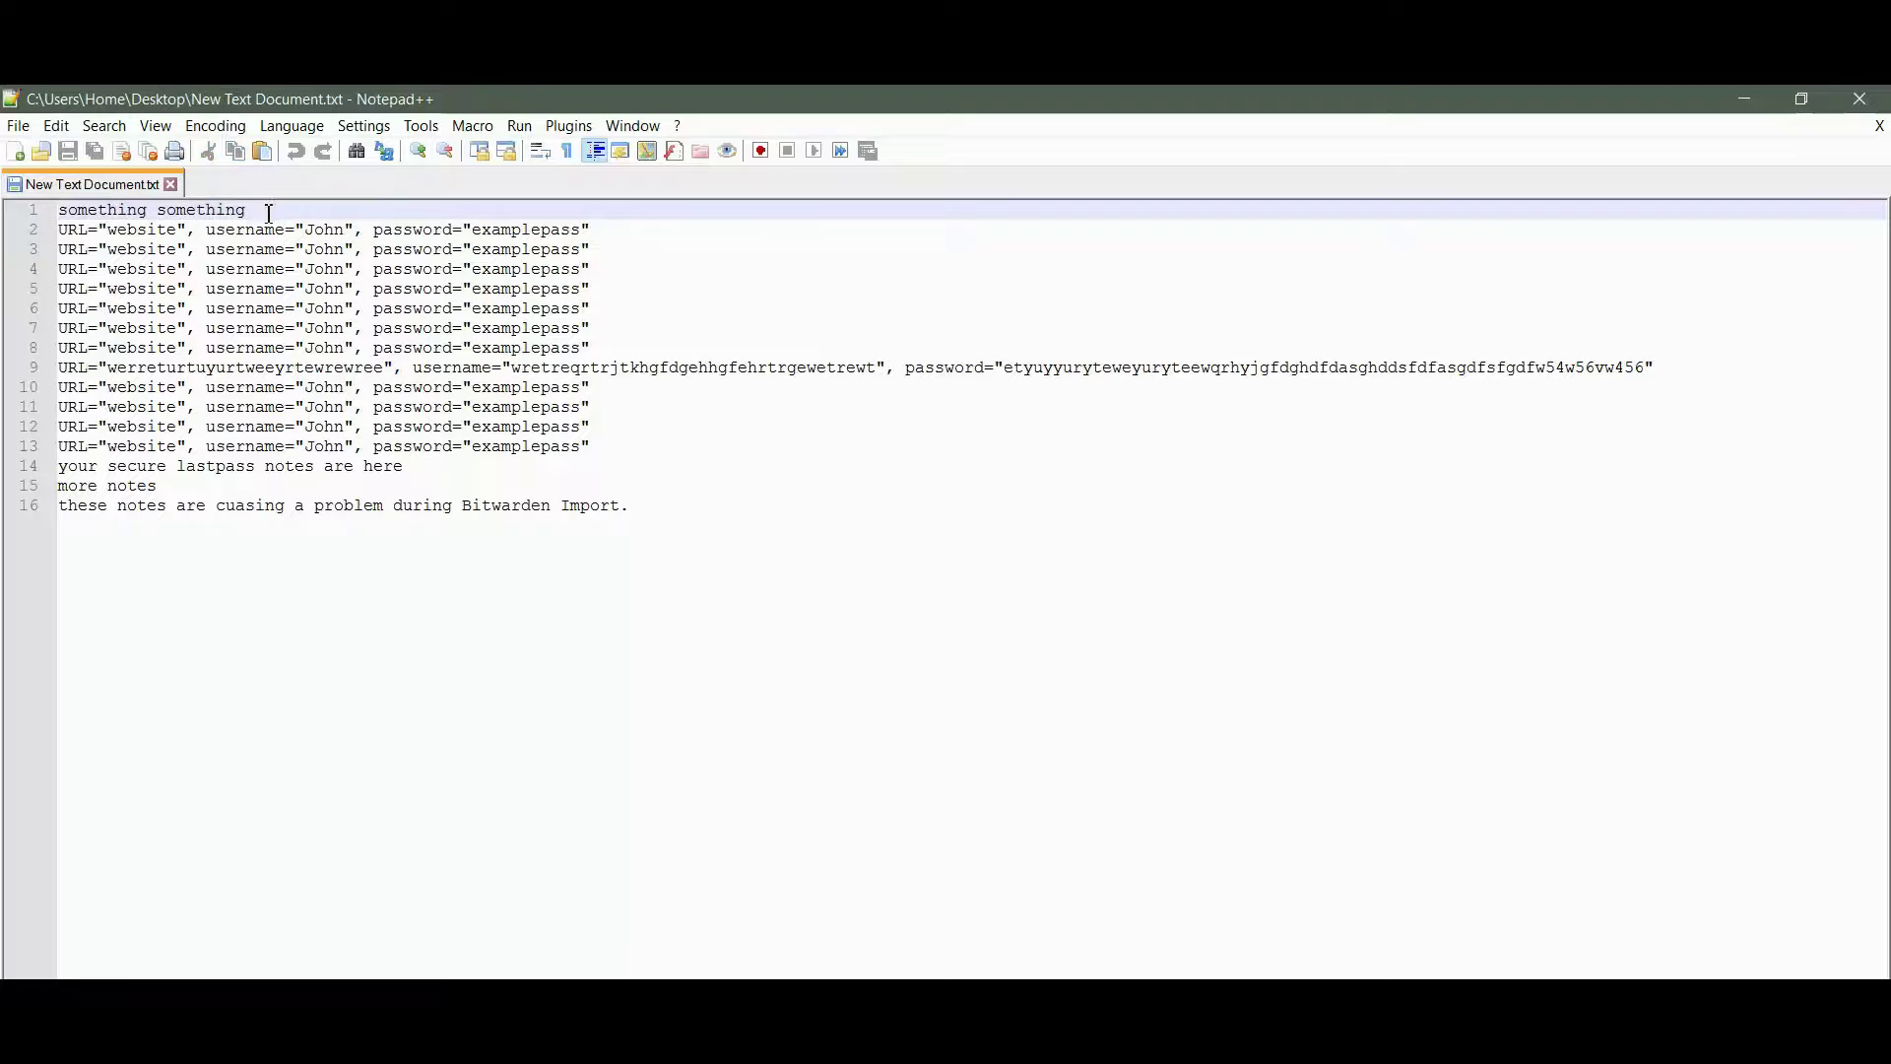
click(62, 237)
drag(63, 236, 645, 231)
drag(99, 230, 177, 228)
drag(296, 232, 324, 231)
drag(463, 232, 583, 232)
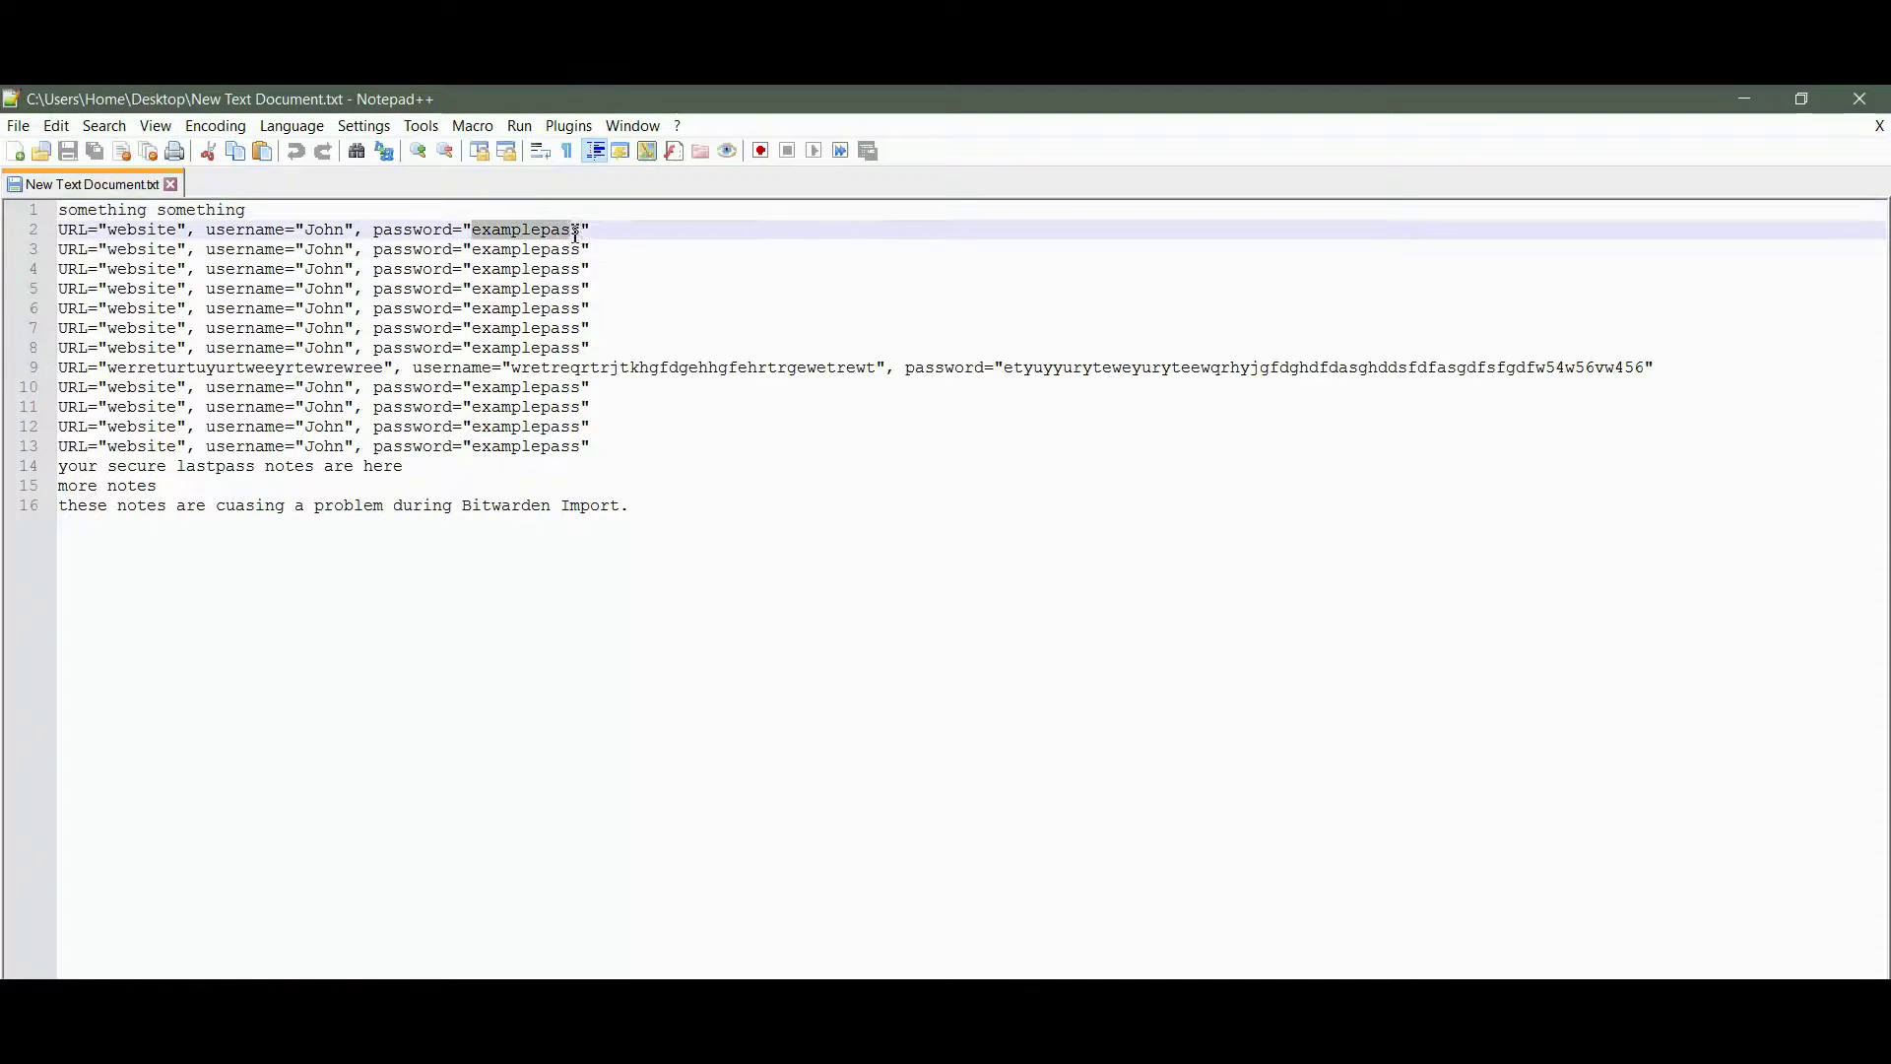
click(625, 233)
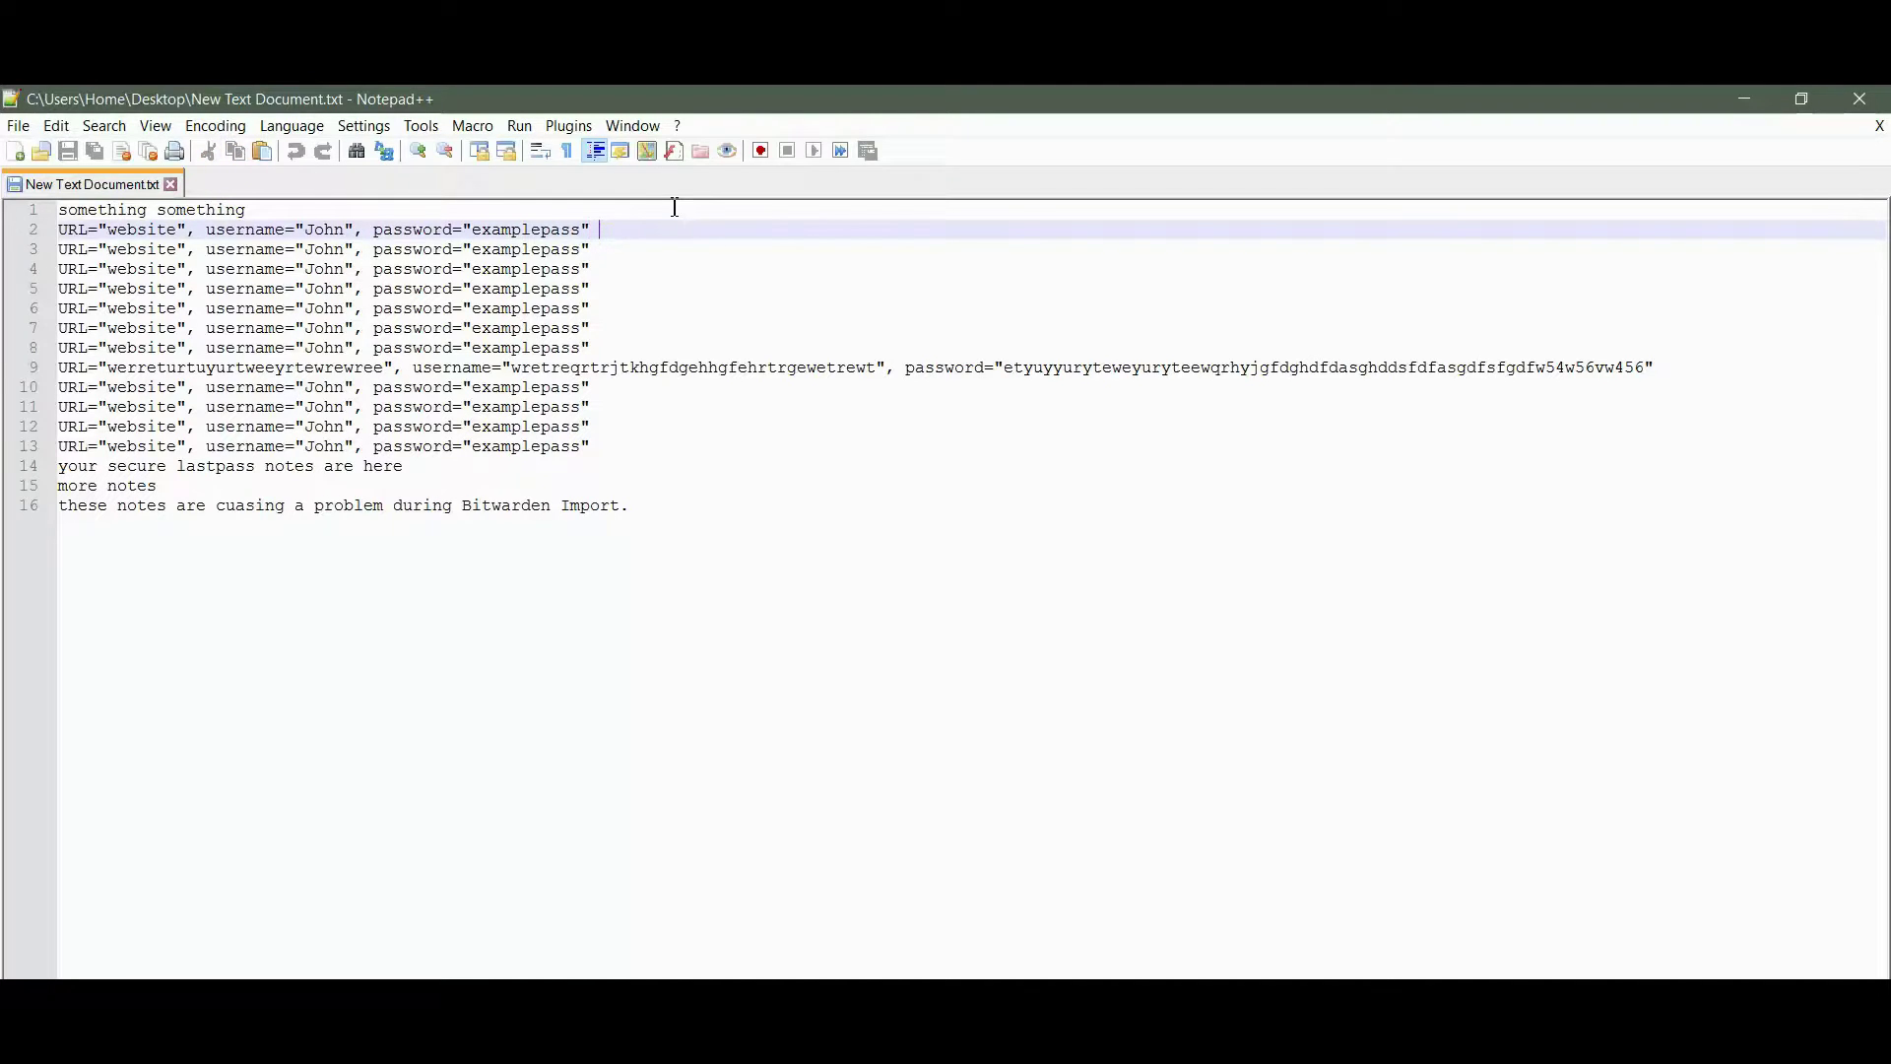
text(wrht rt)
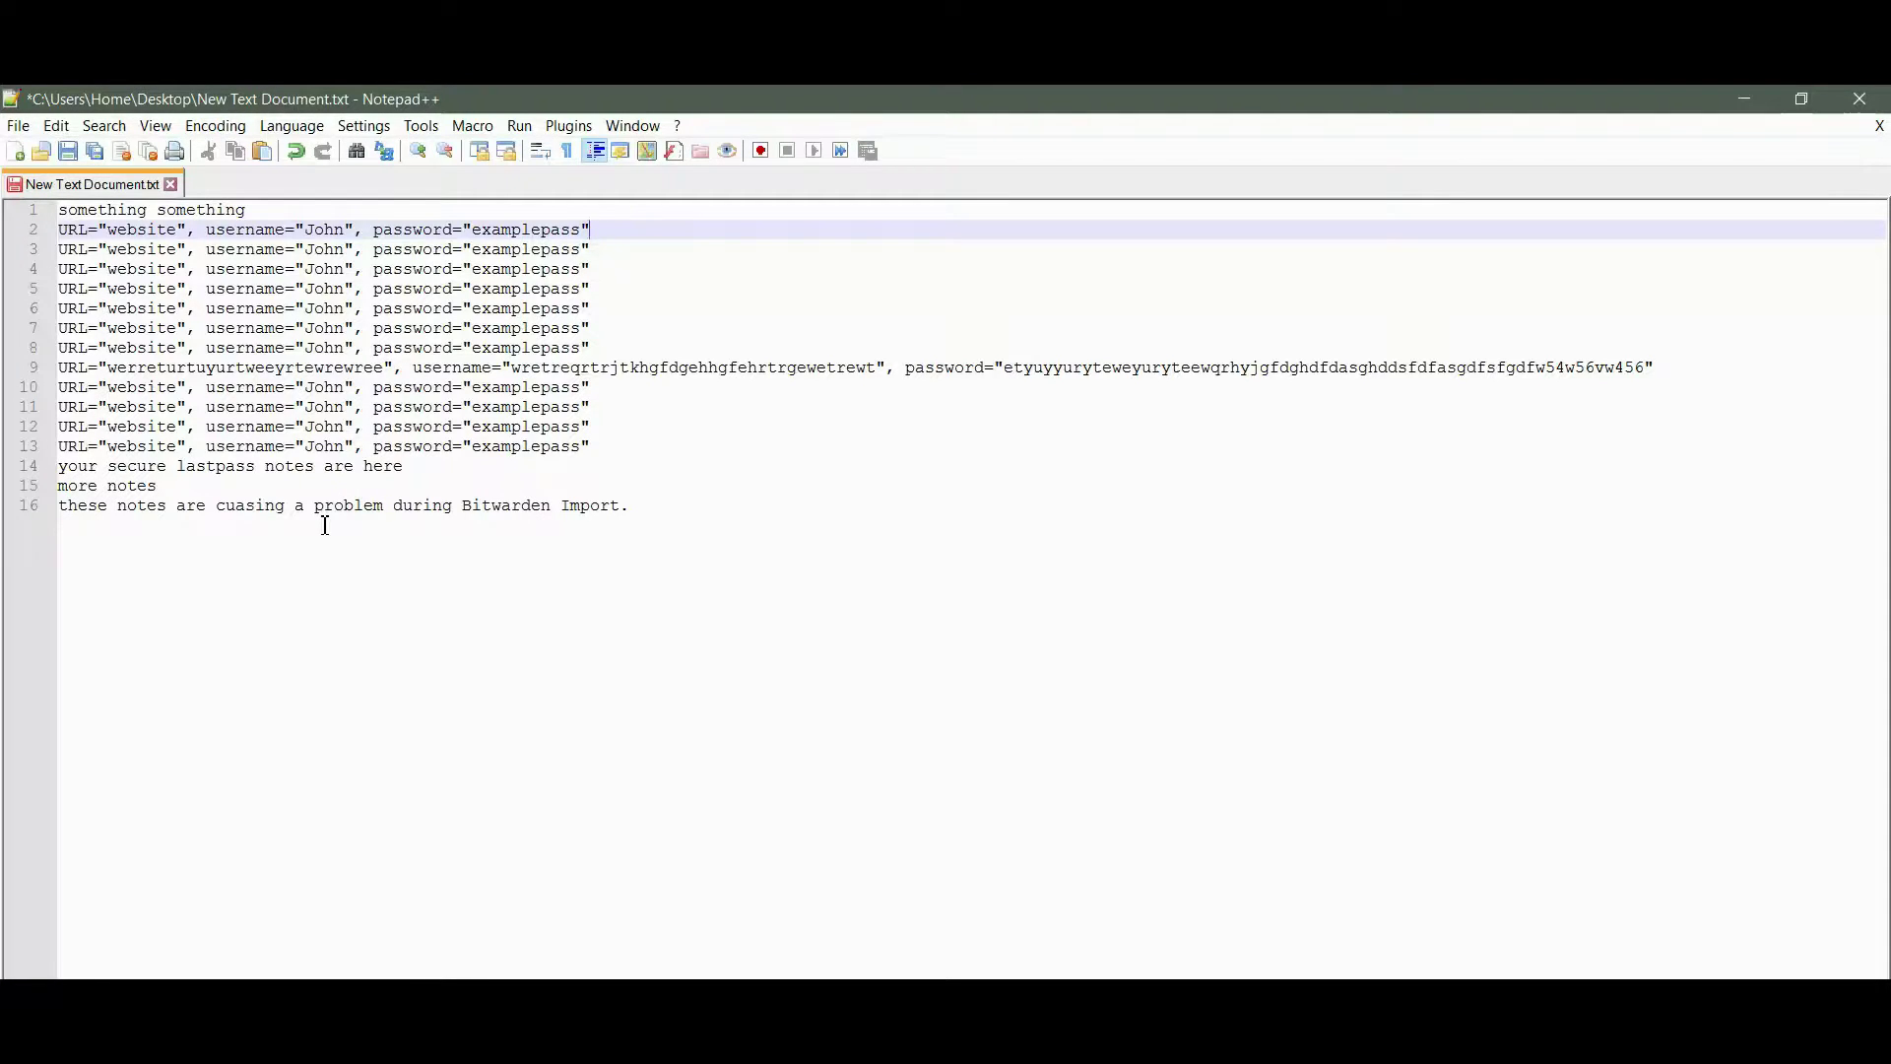
Step: Select note lines 14–16, delete them, and remove the leftover empty line 14
drag(722, 549, 39, 472)
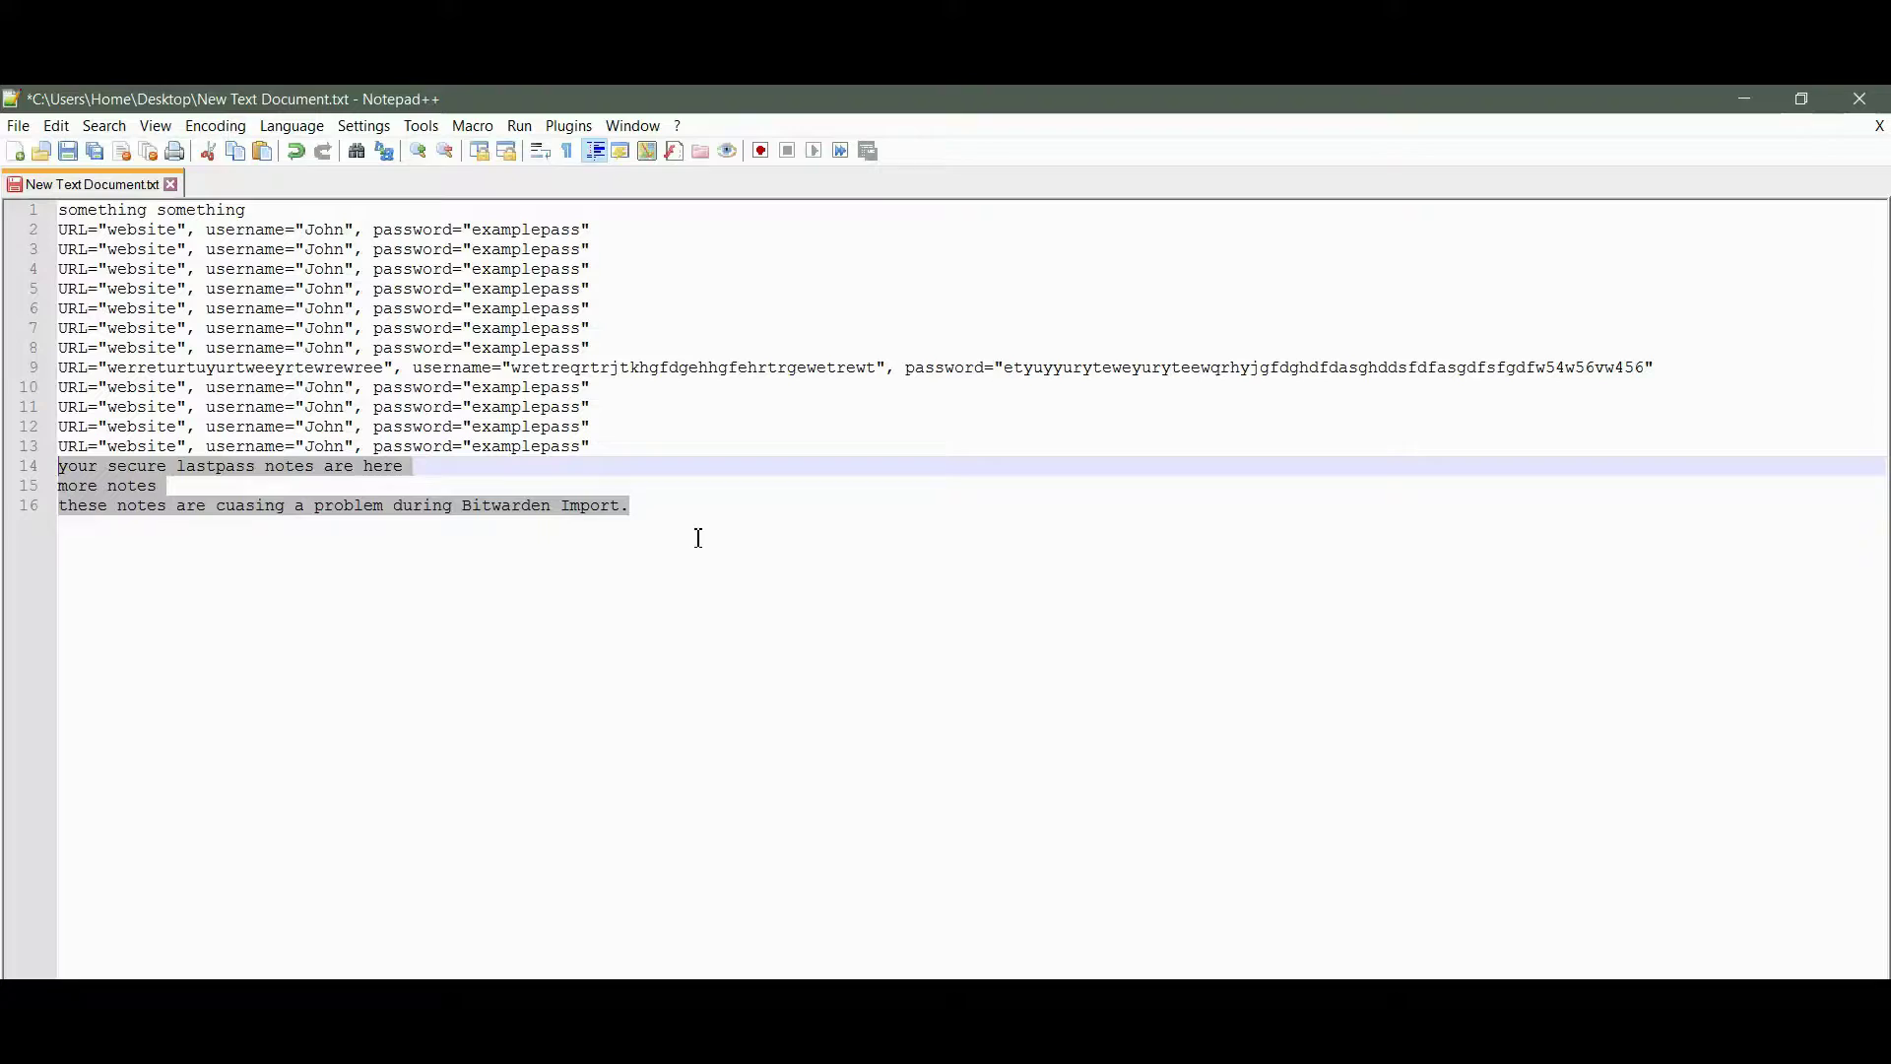
click(674, 512)
drag(682, 511, 45, 493)
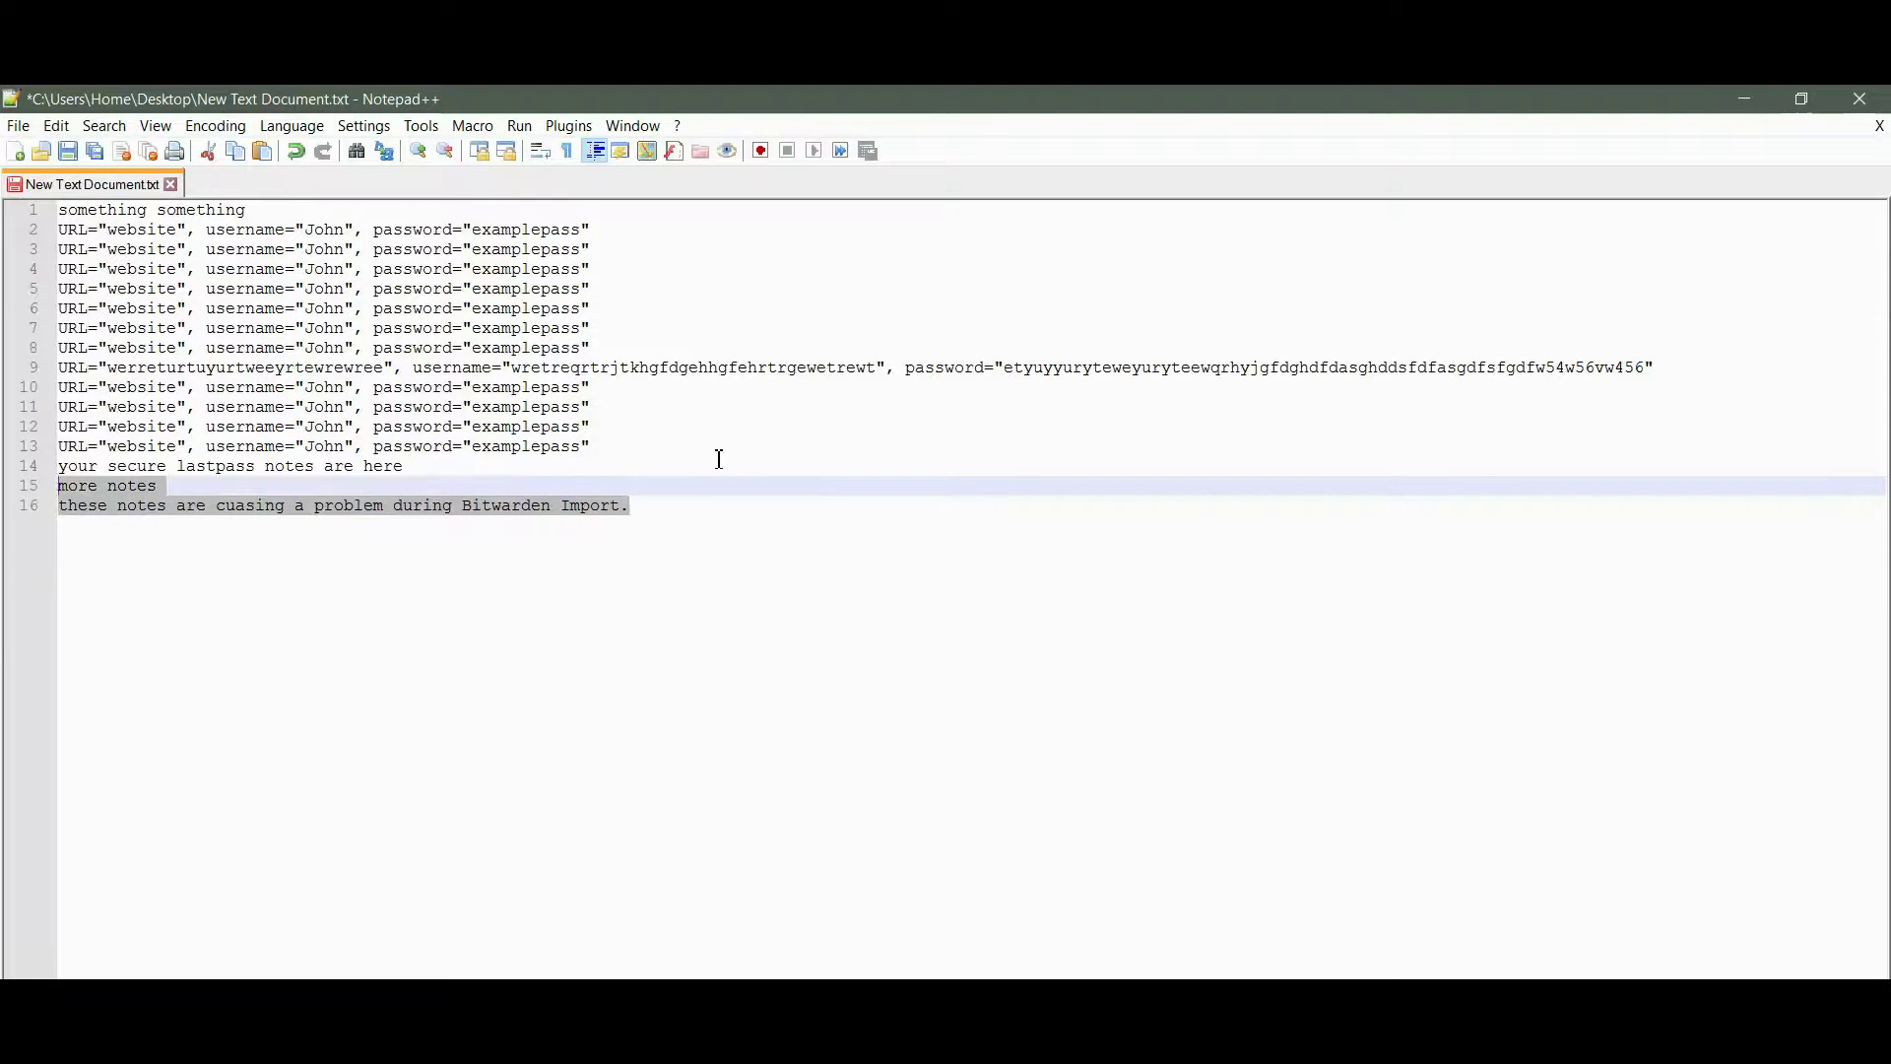
drag(633, 452, 6, 451)
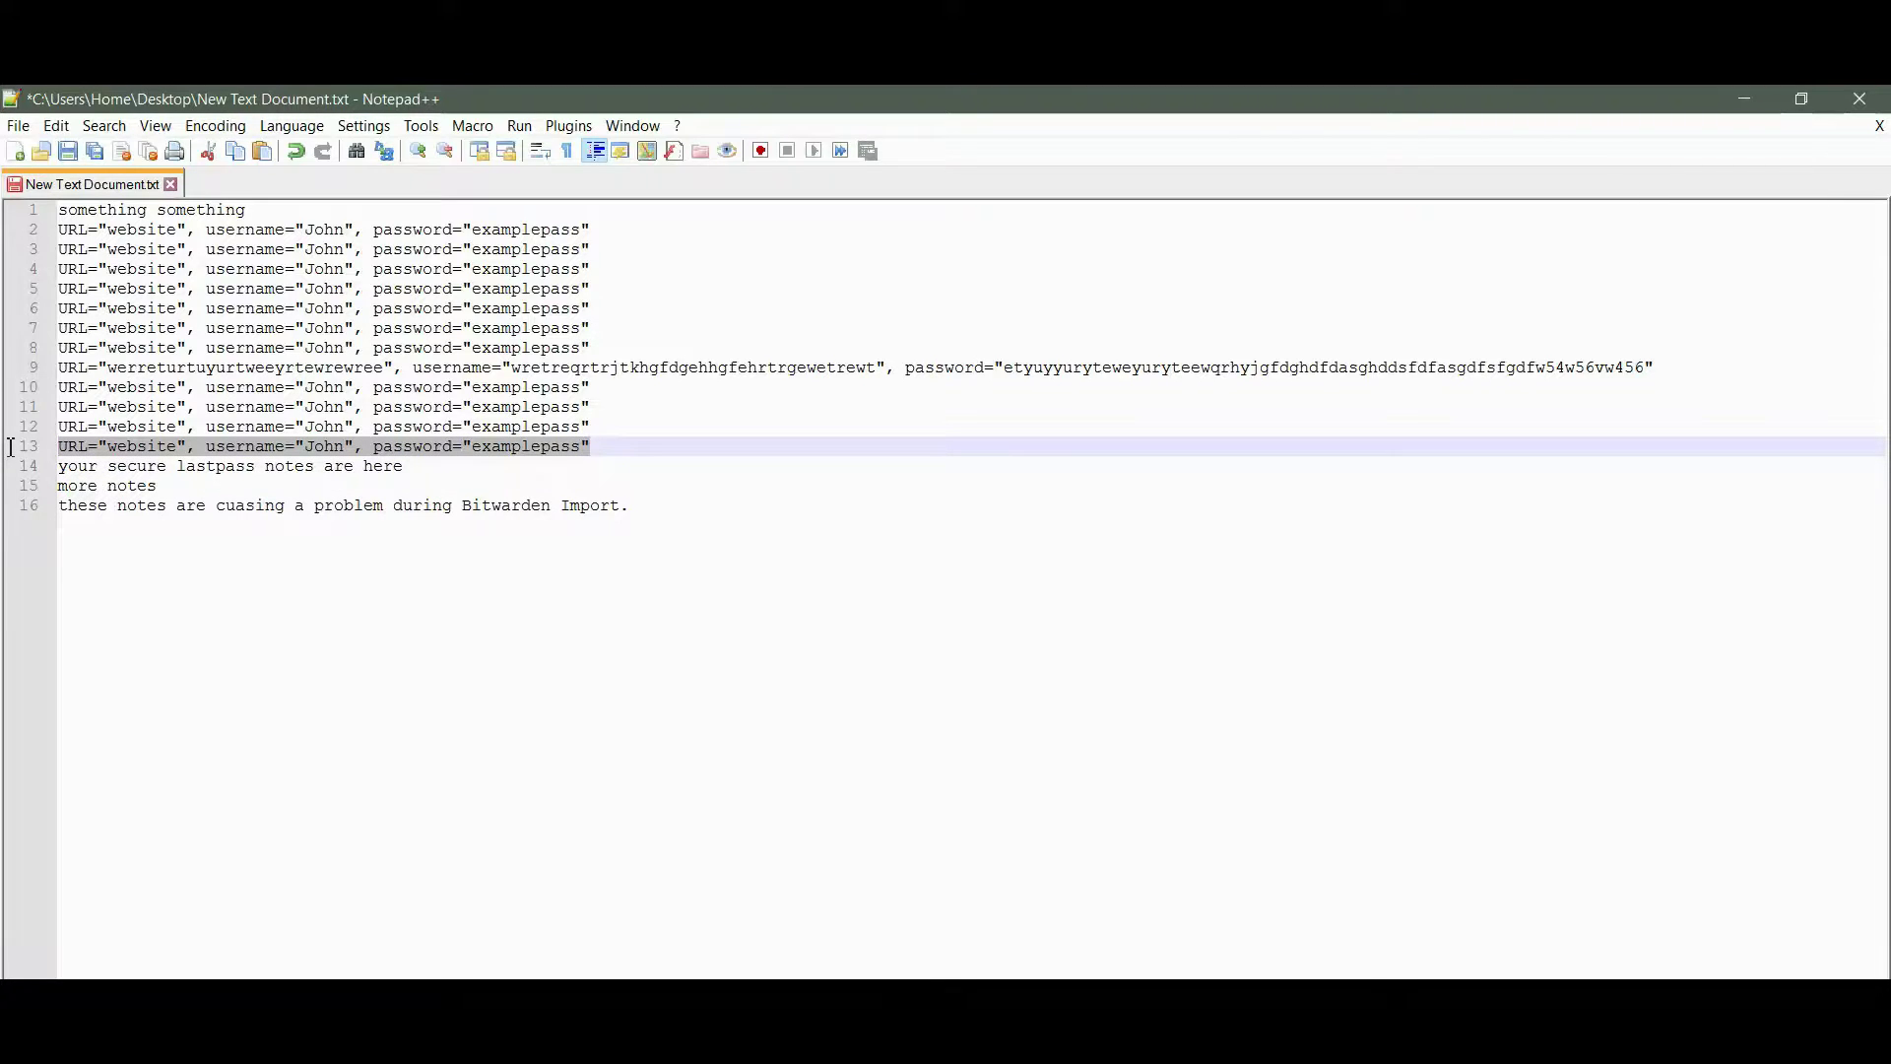
click(63, 469)
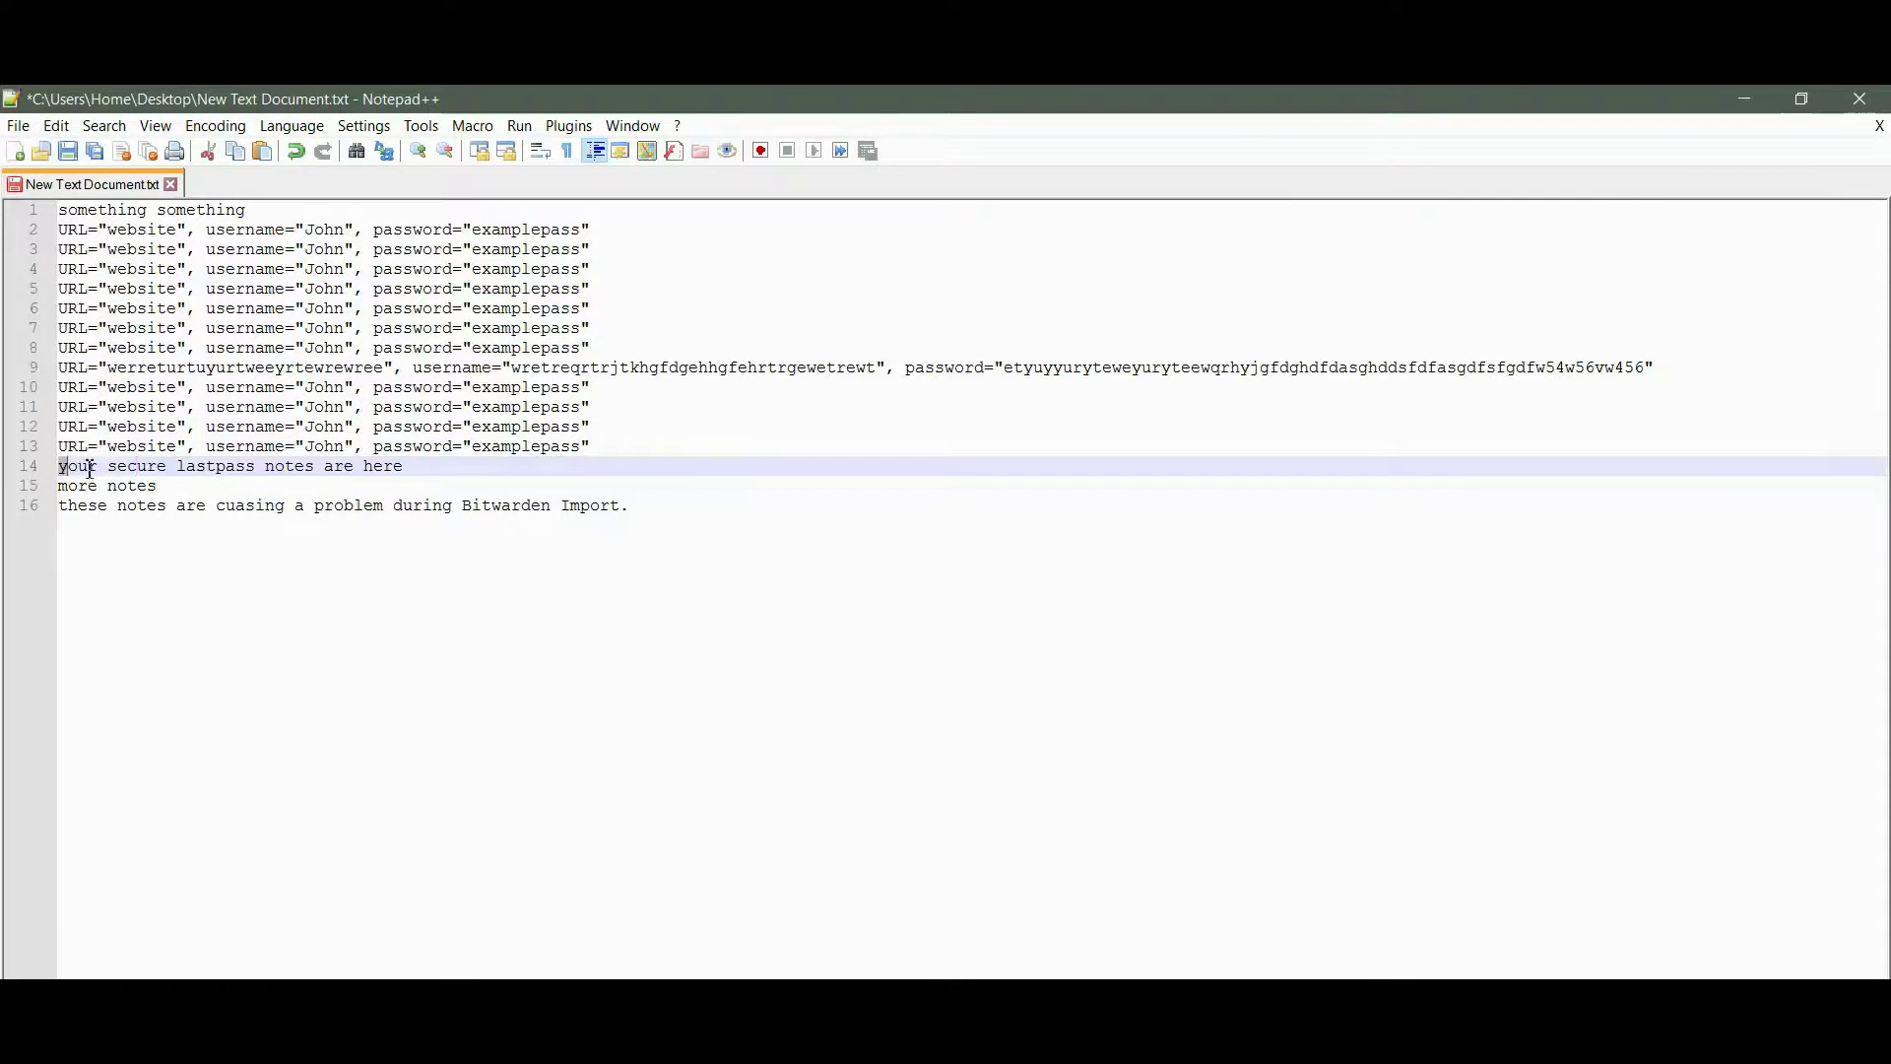
shift+click(688, 542)
key(Delete)
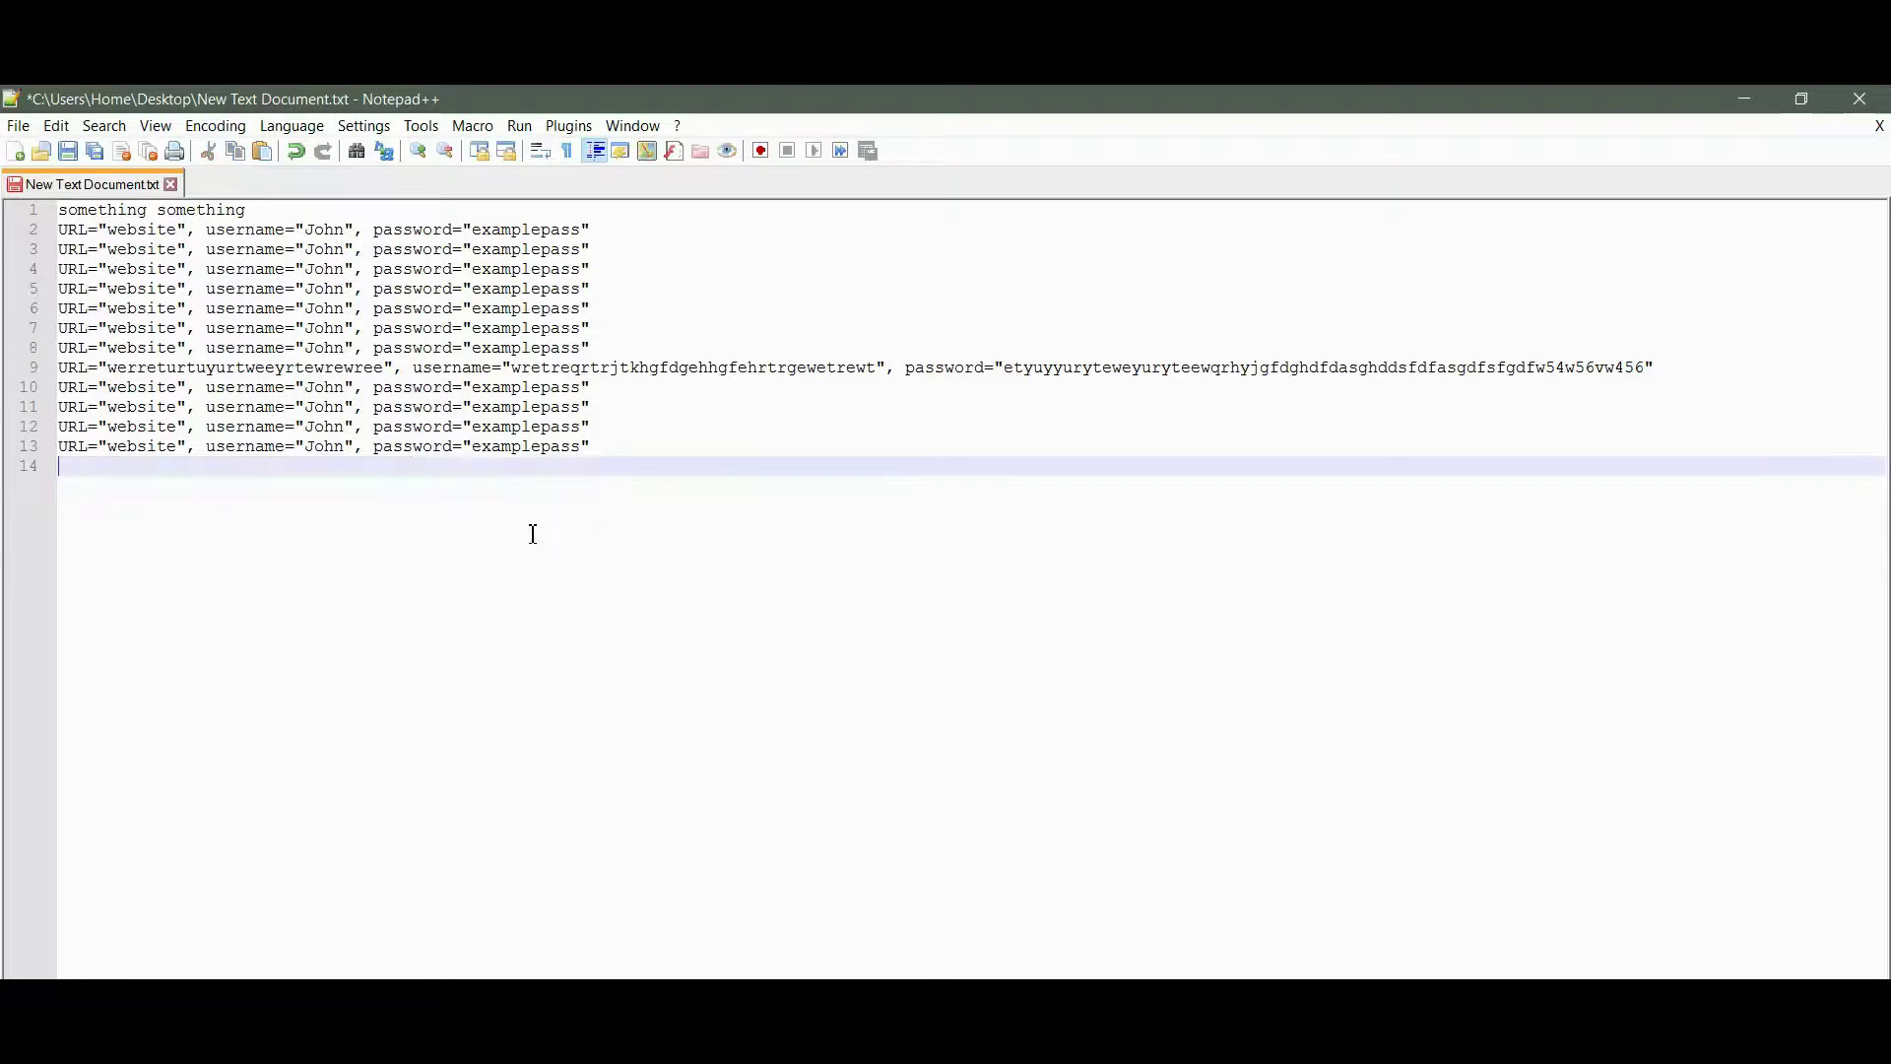
key(BackSpace)
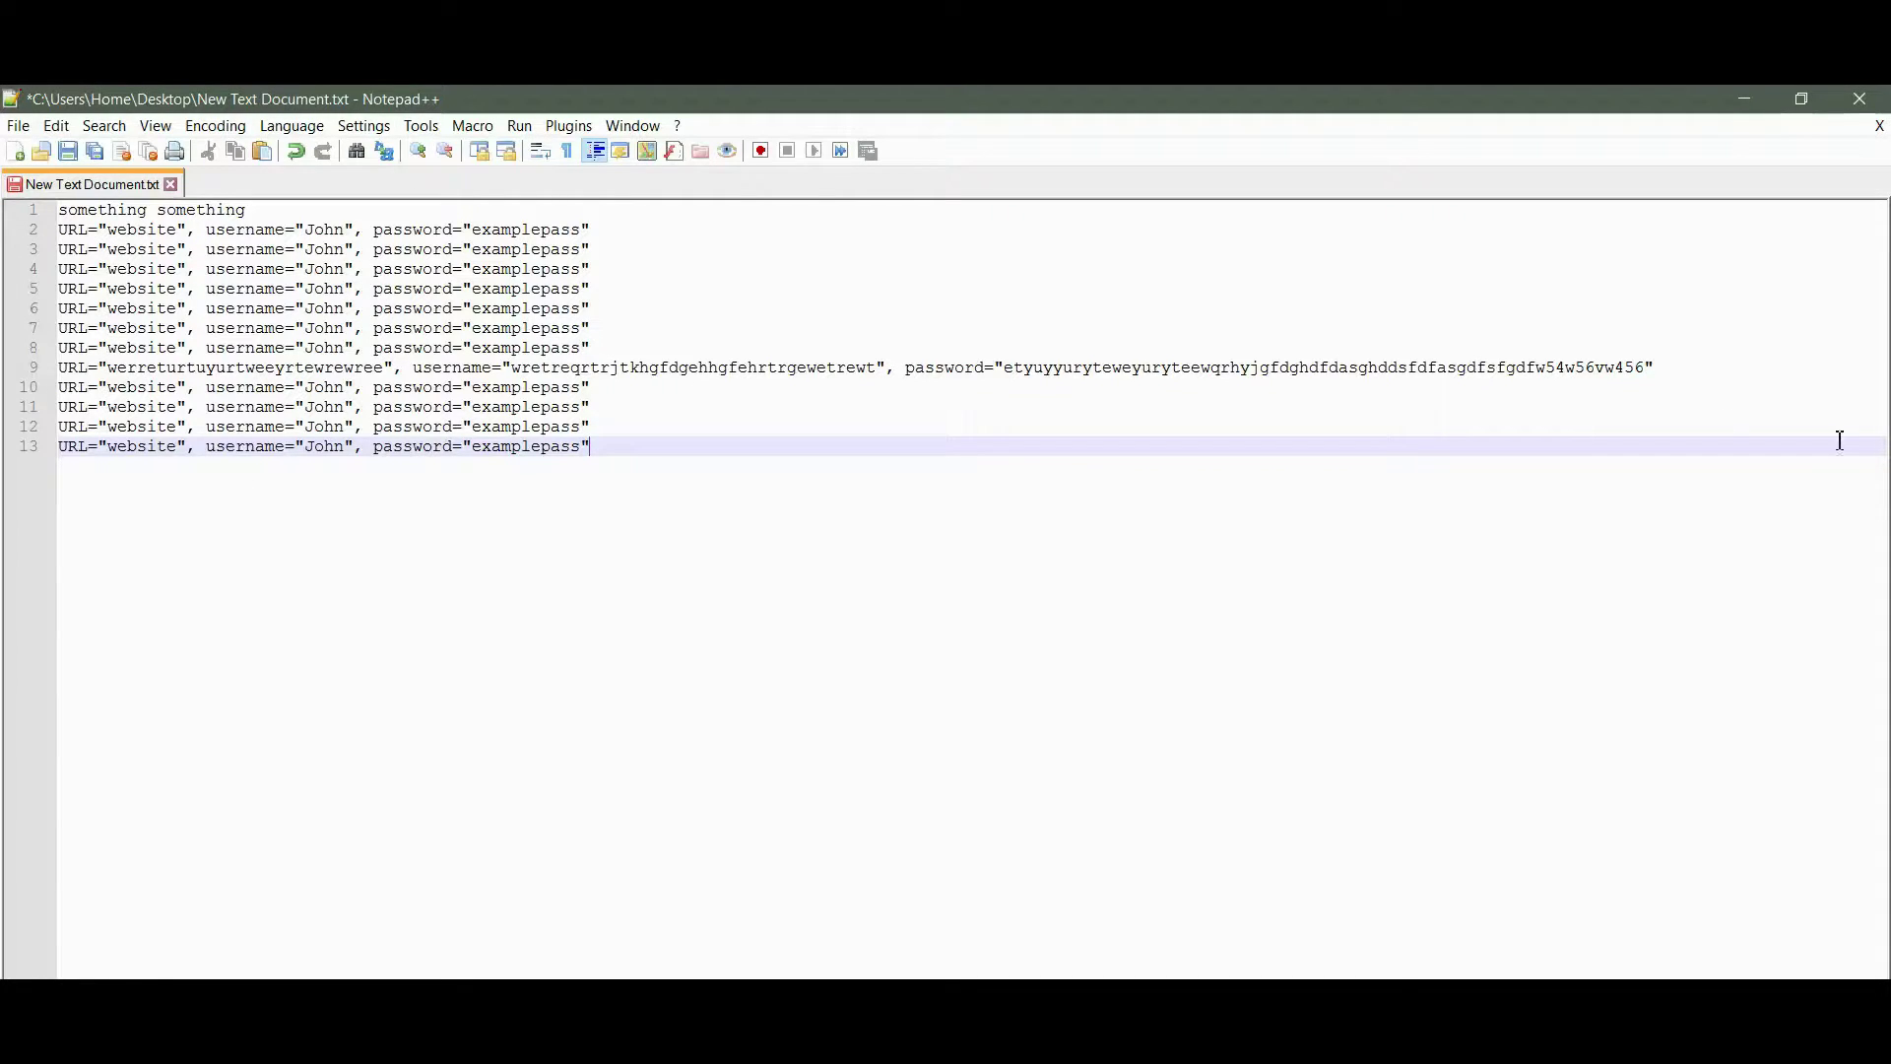
Step: Highlight line 9's gibberish username and URL values in turn to inspect them
drag(1651, 369, 33, 372)
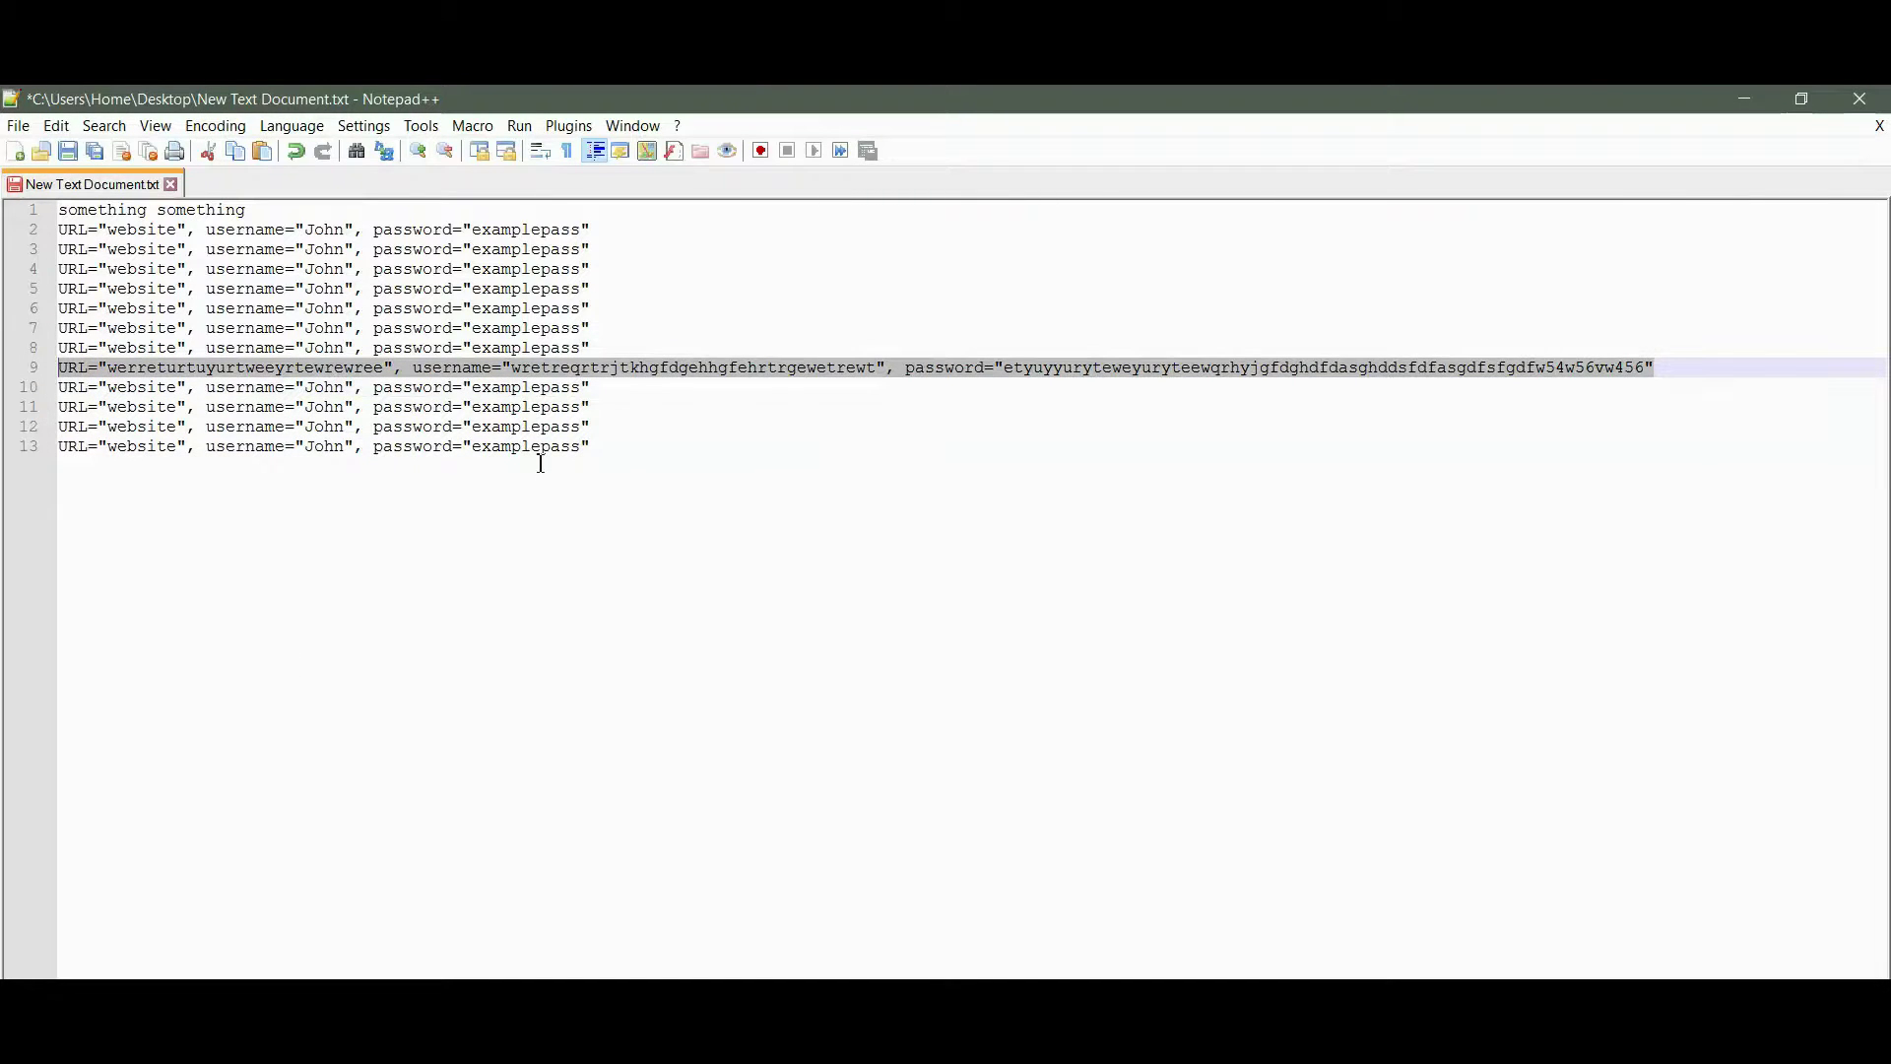
click(246, 372)
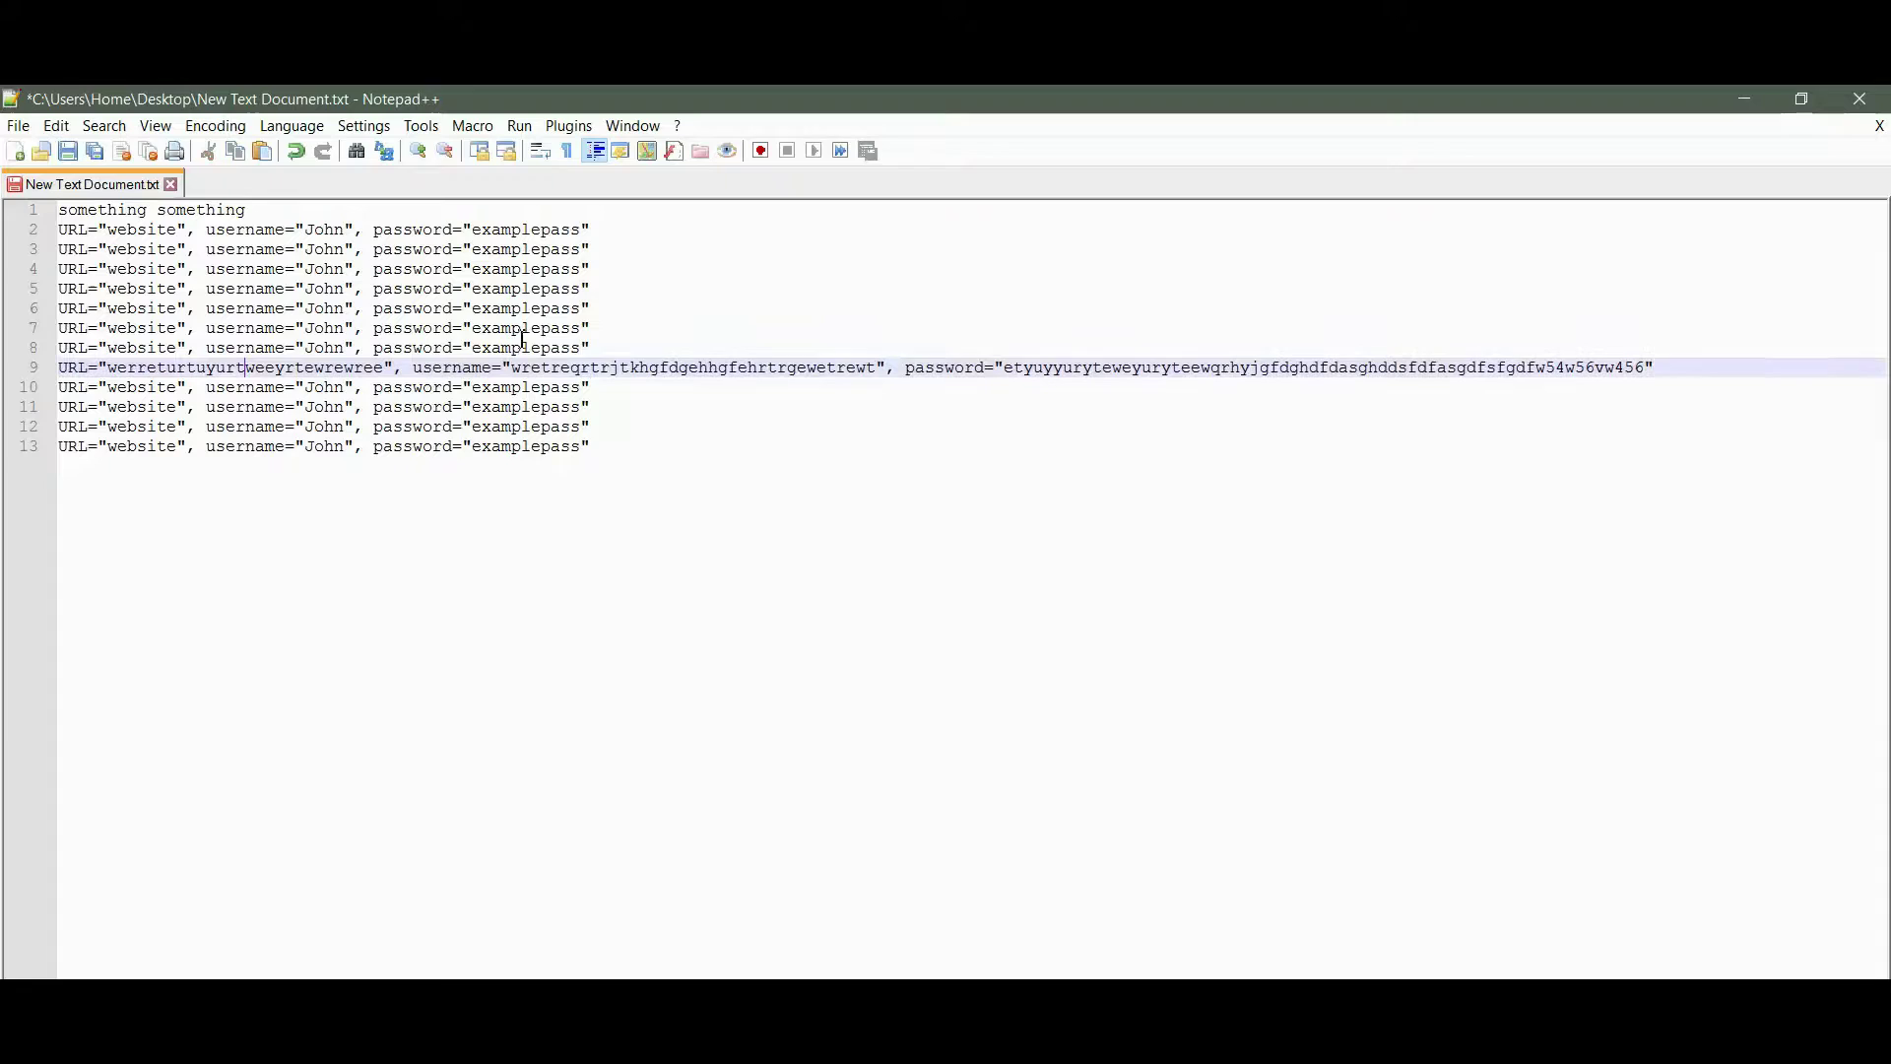
drag(571, 368, 847, 370)
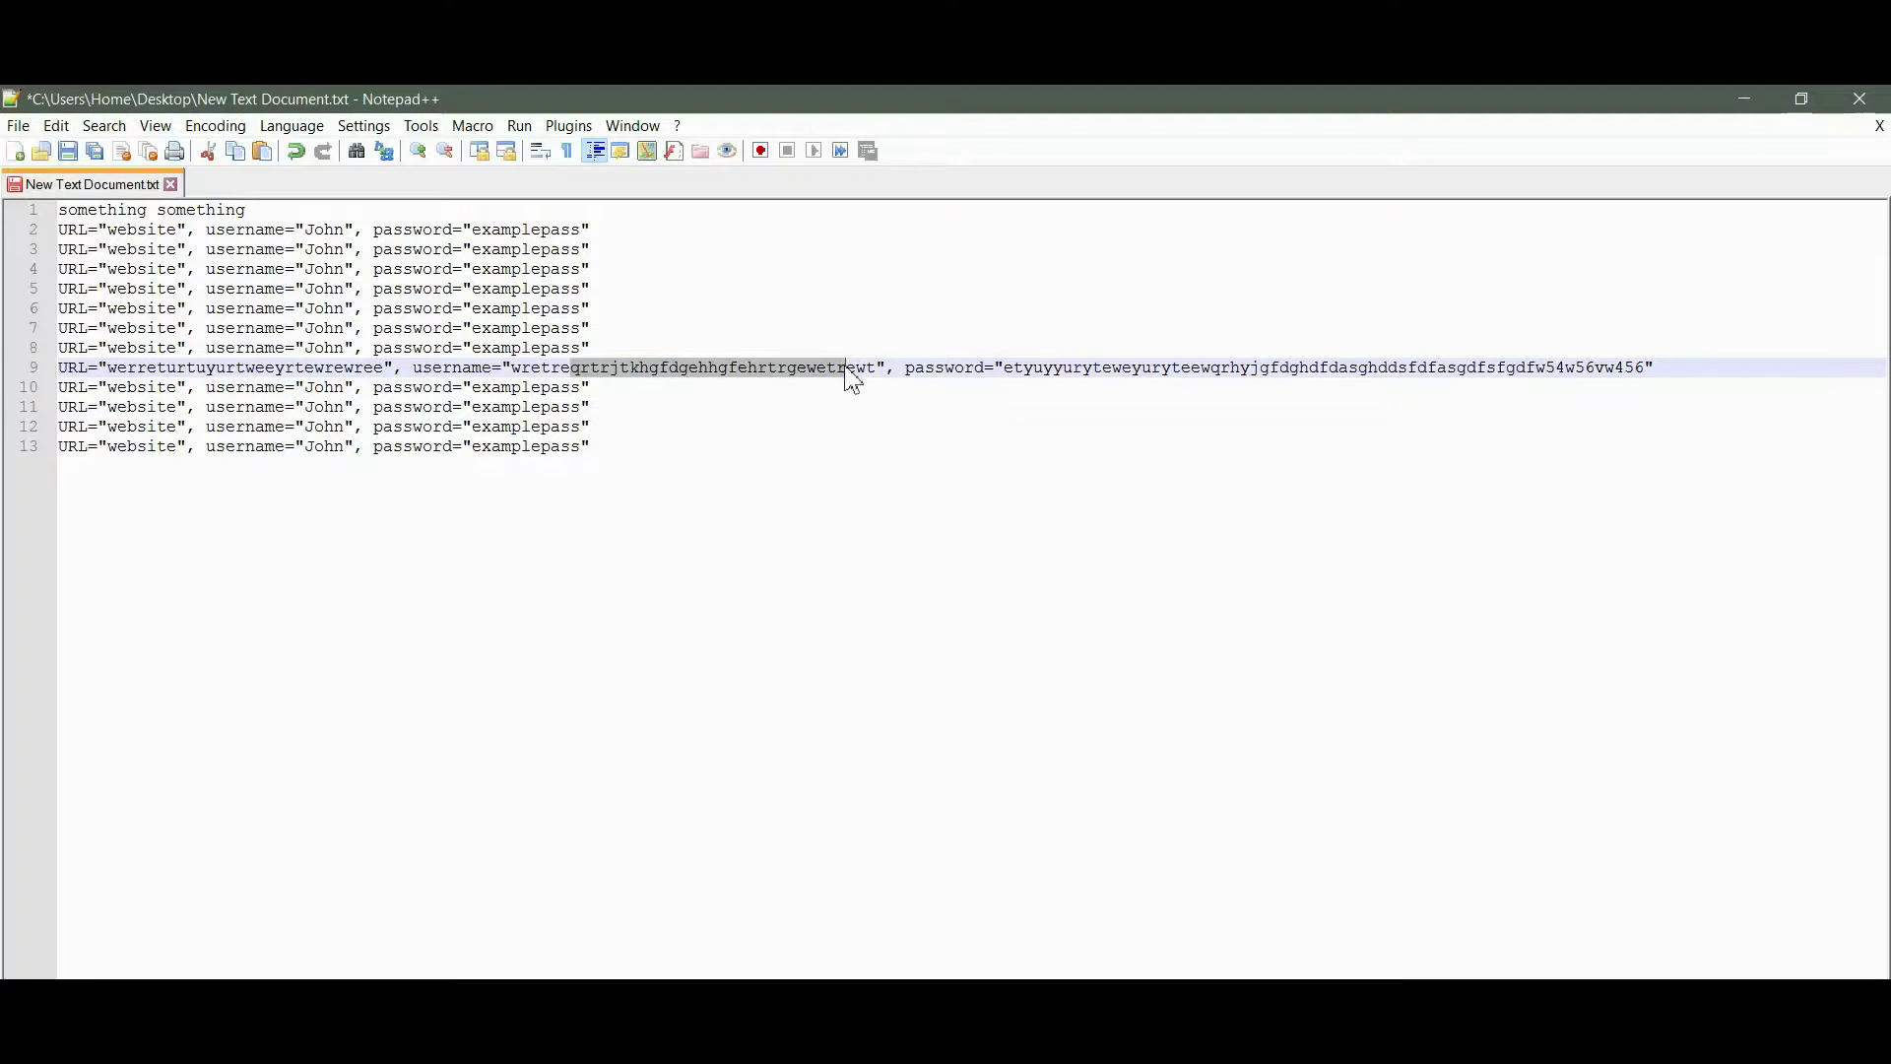
click(80, 372)
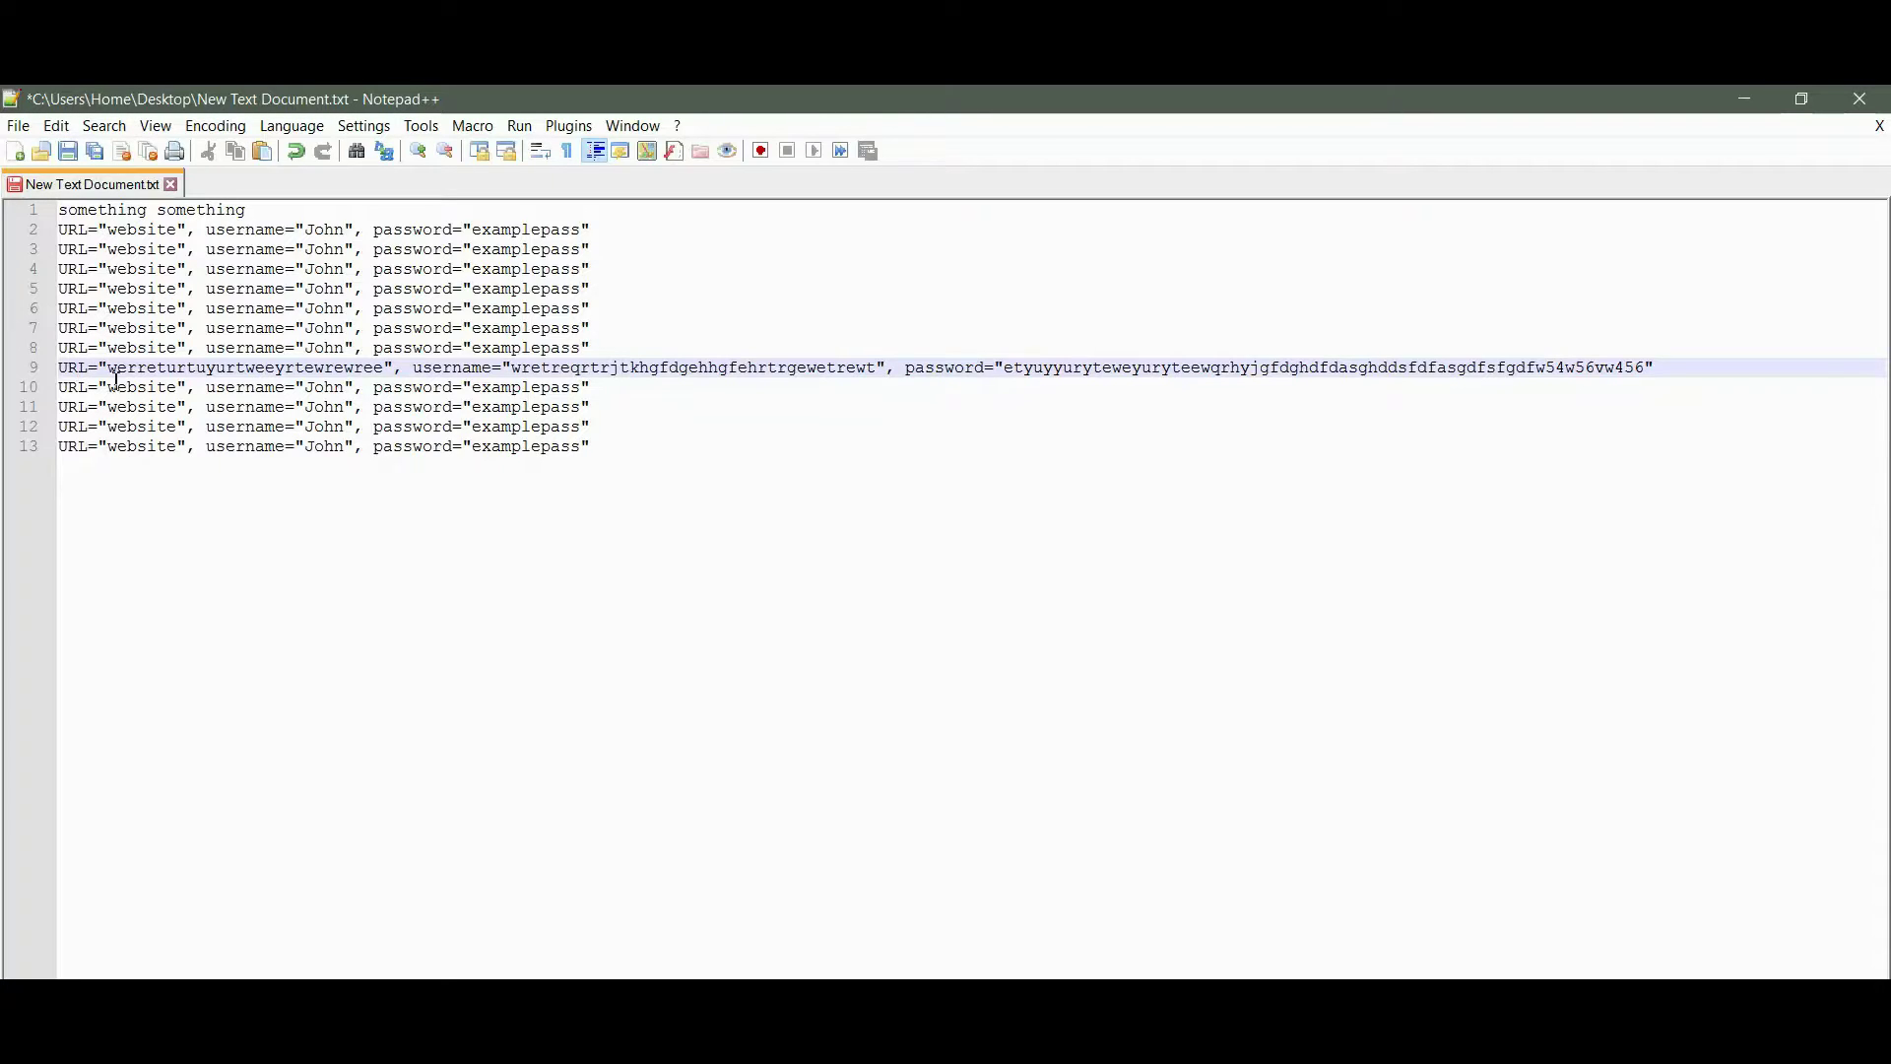
drag(116, 374, 324, 372)
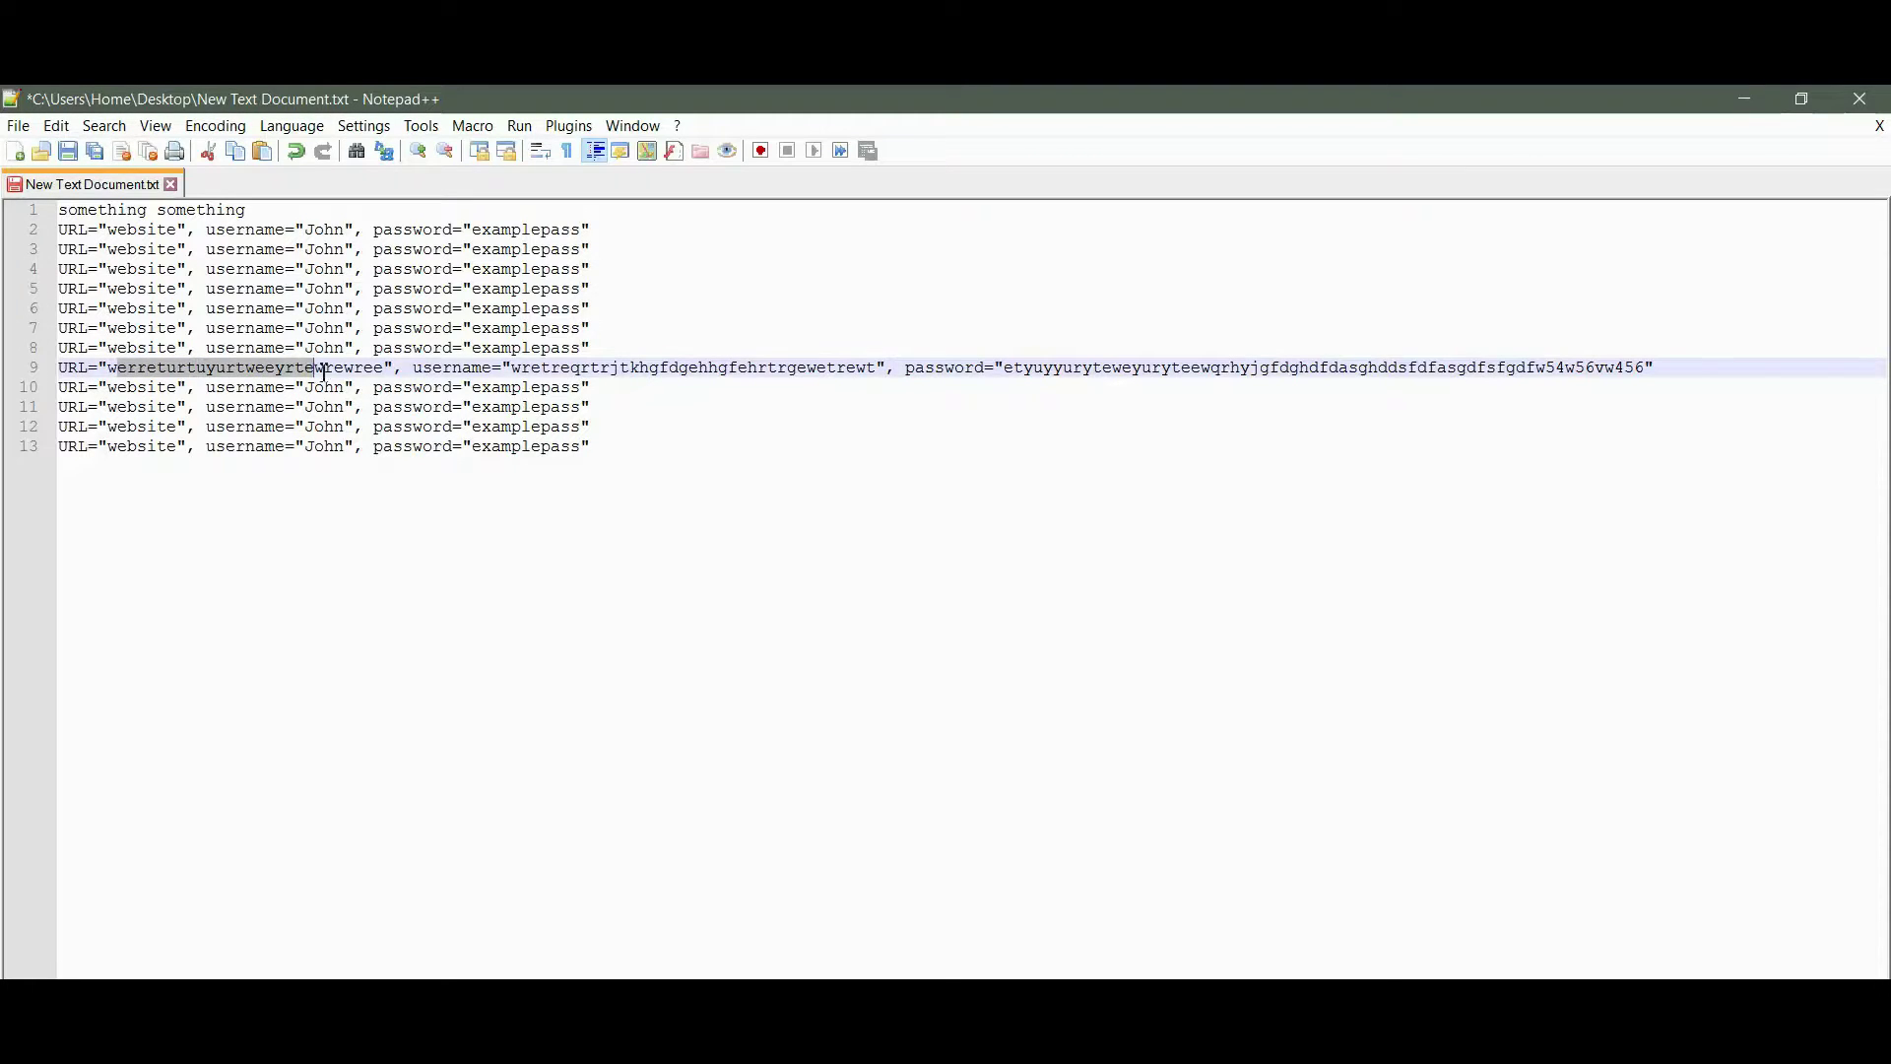
click(273, 374)
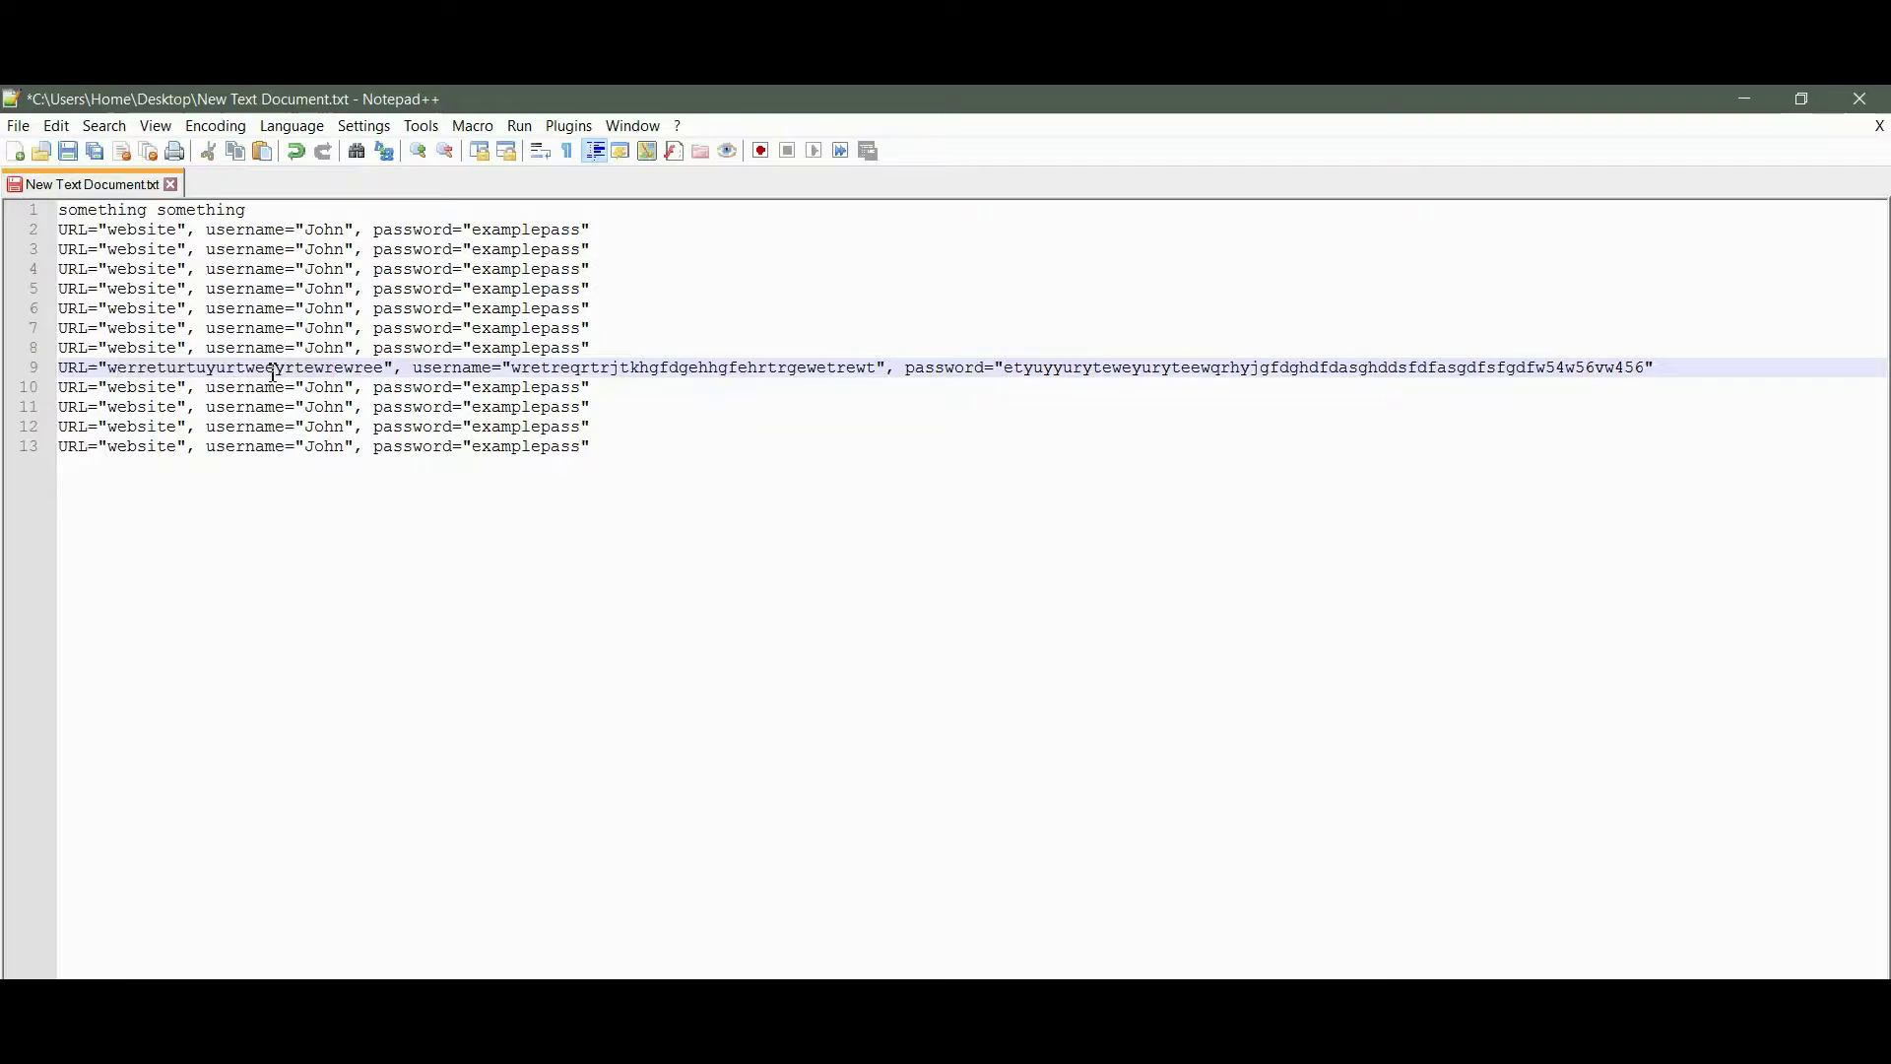
Step: Check lines 1–8 and the password value, then select the entire gibberish line 9
drag(572, 212, 585, 347)
click(505, 387)
click(75, 372)
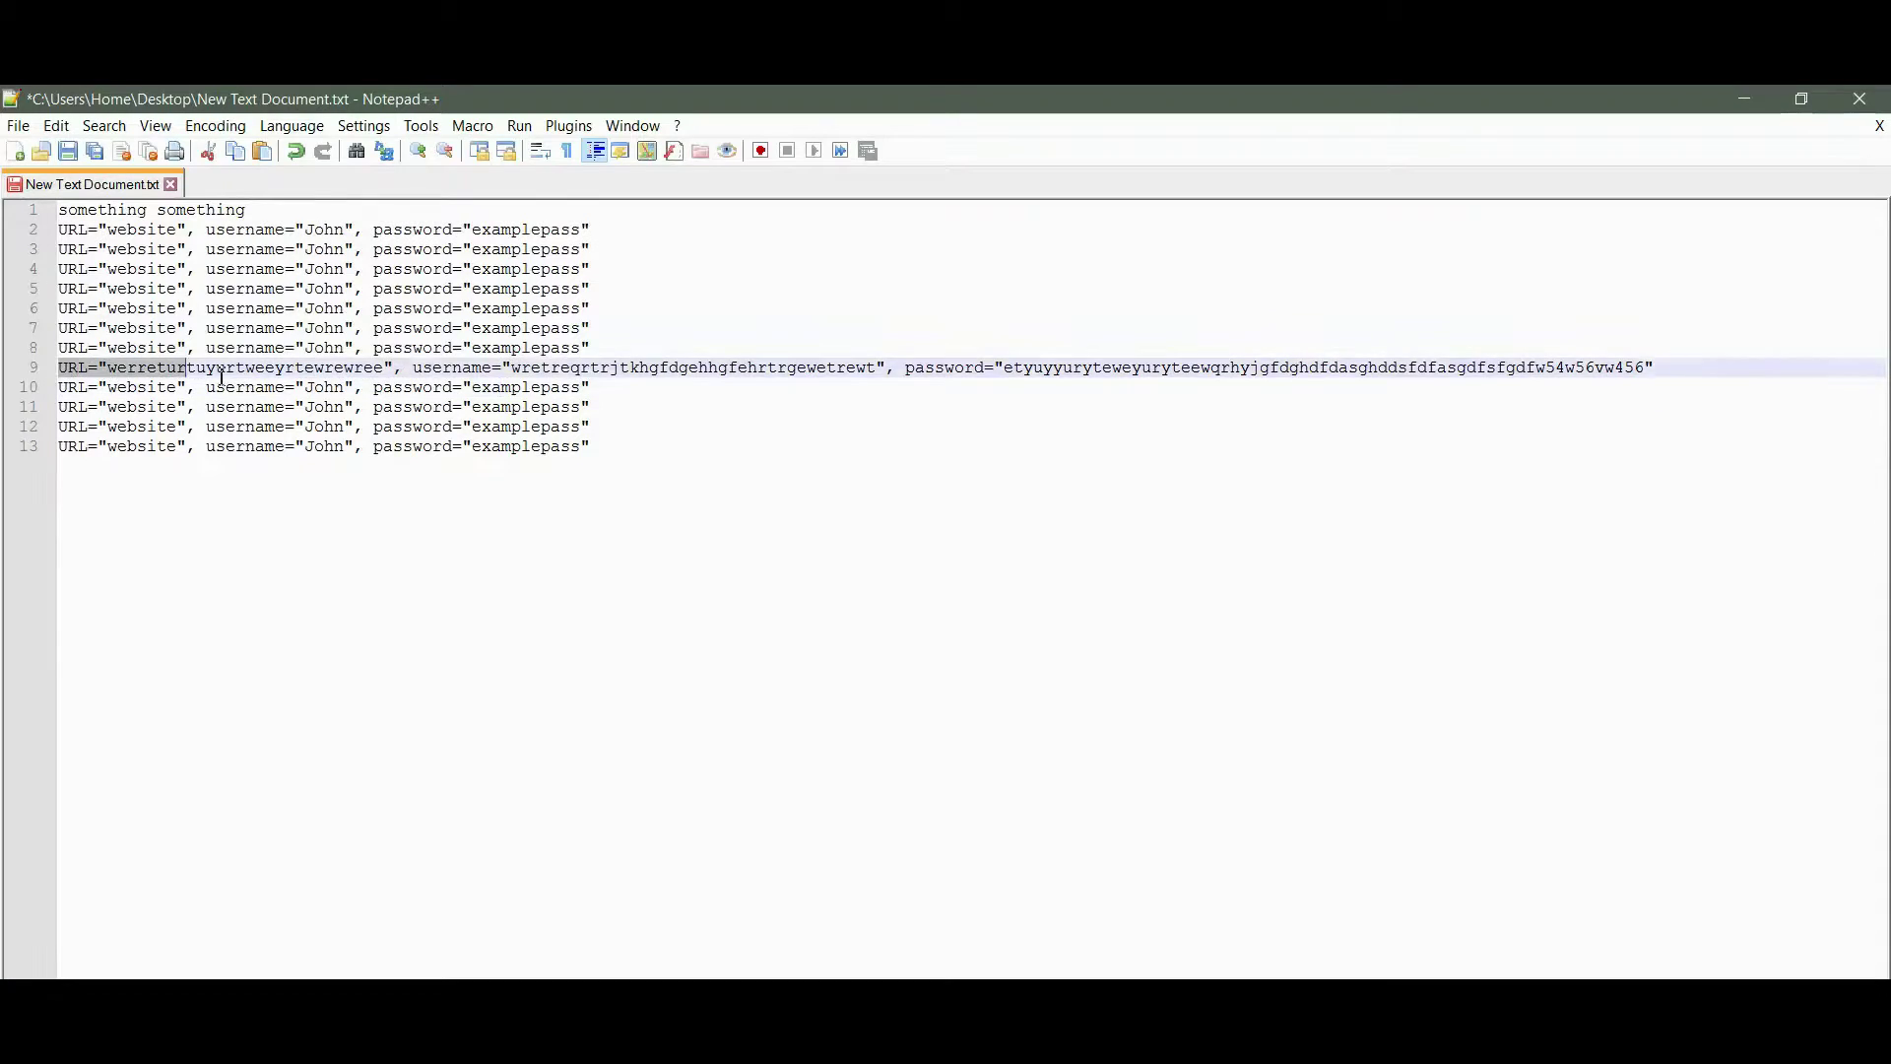
click(1083, 367)
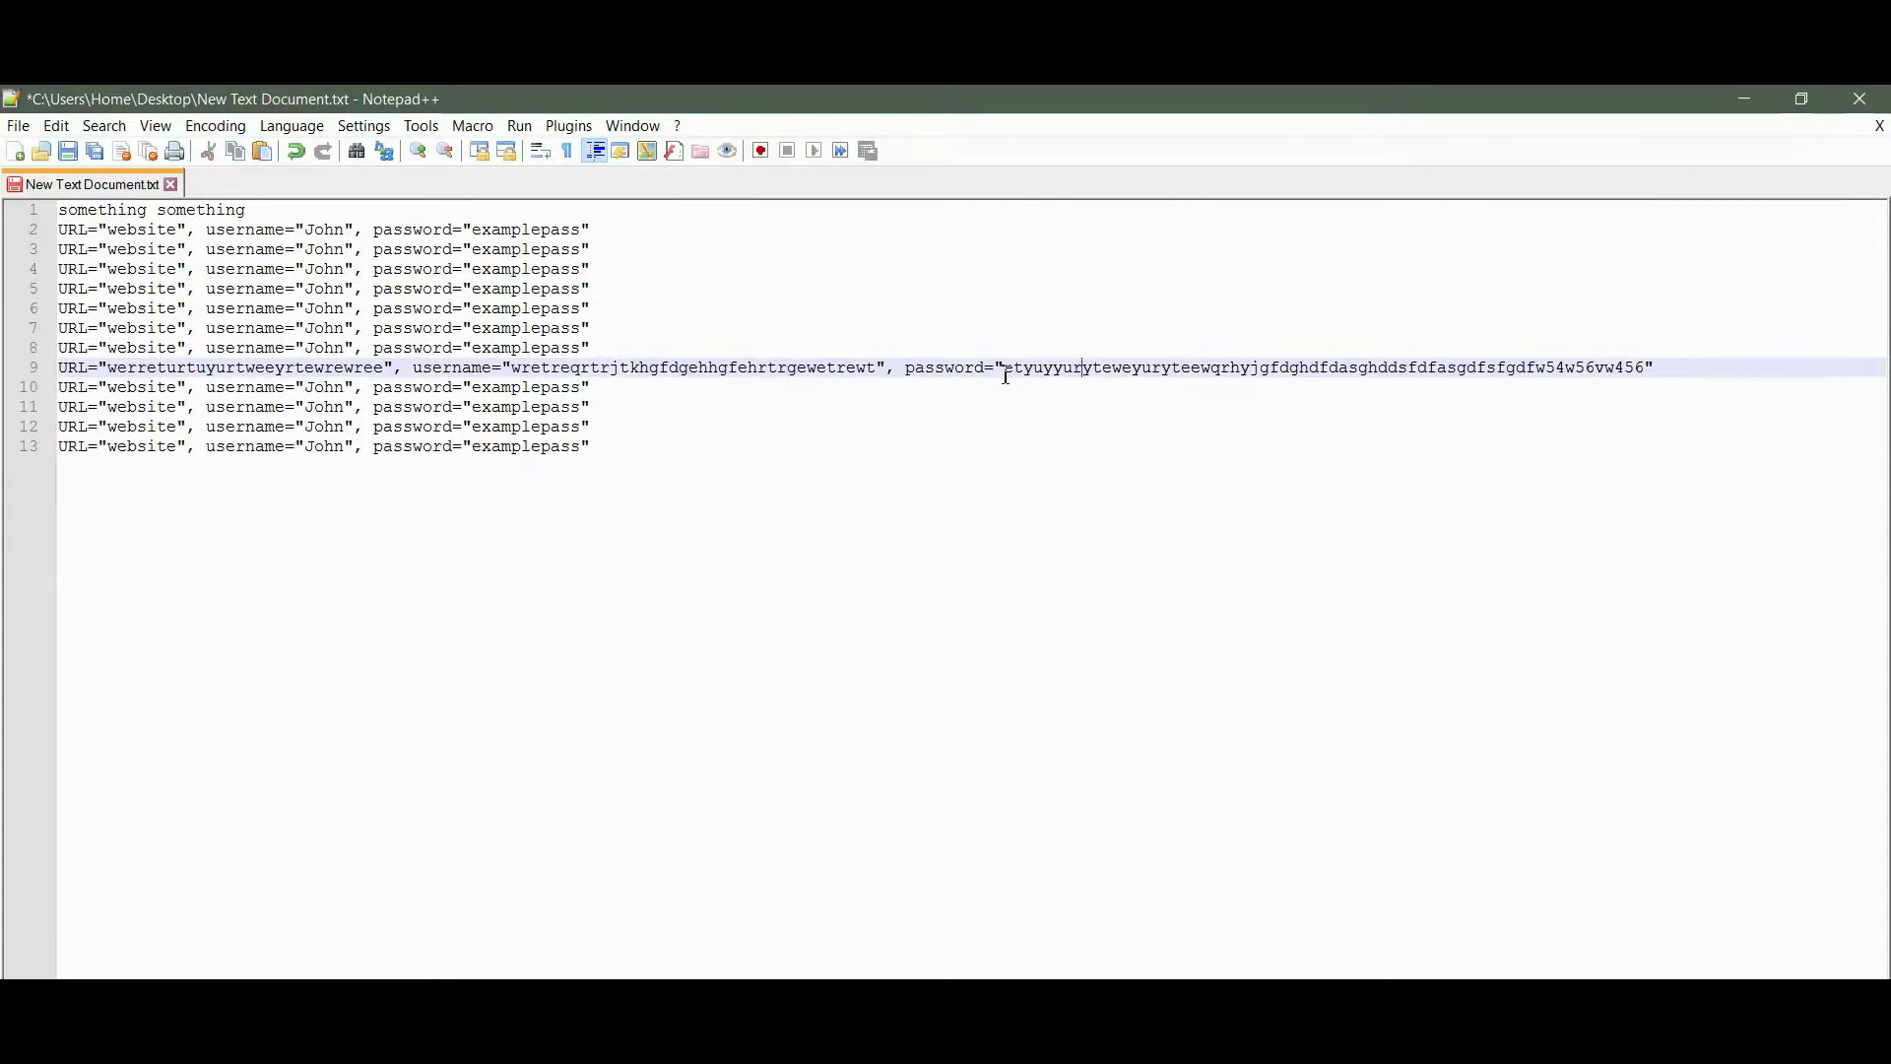
drag(1003, 369, 1251, 371)
click(1117, 370)
drag(1698, 365, 52, 367)
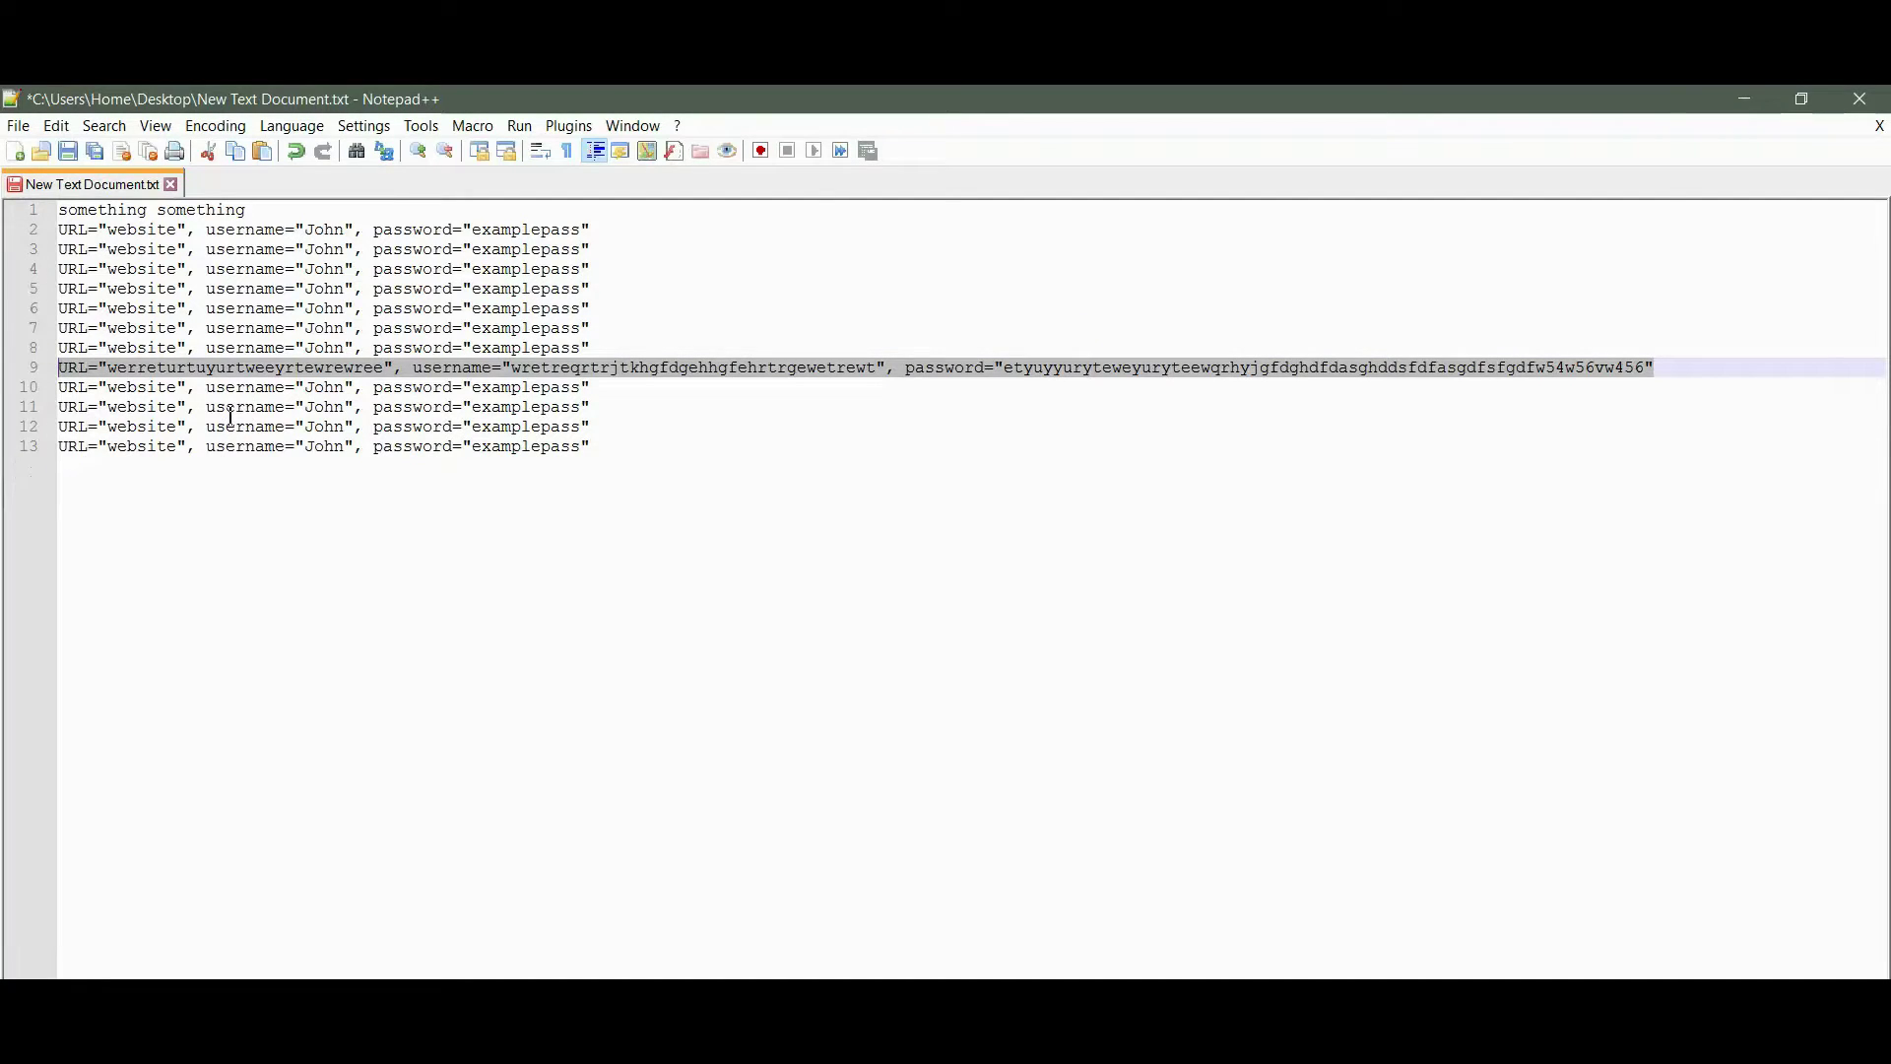
Step: Delete the gibberish line 9 entry and review the header line
key(BackSpace)
key(BackSpace)
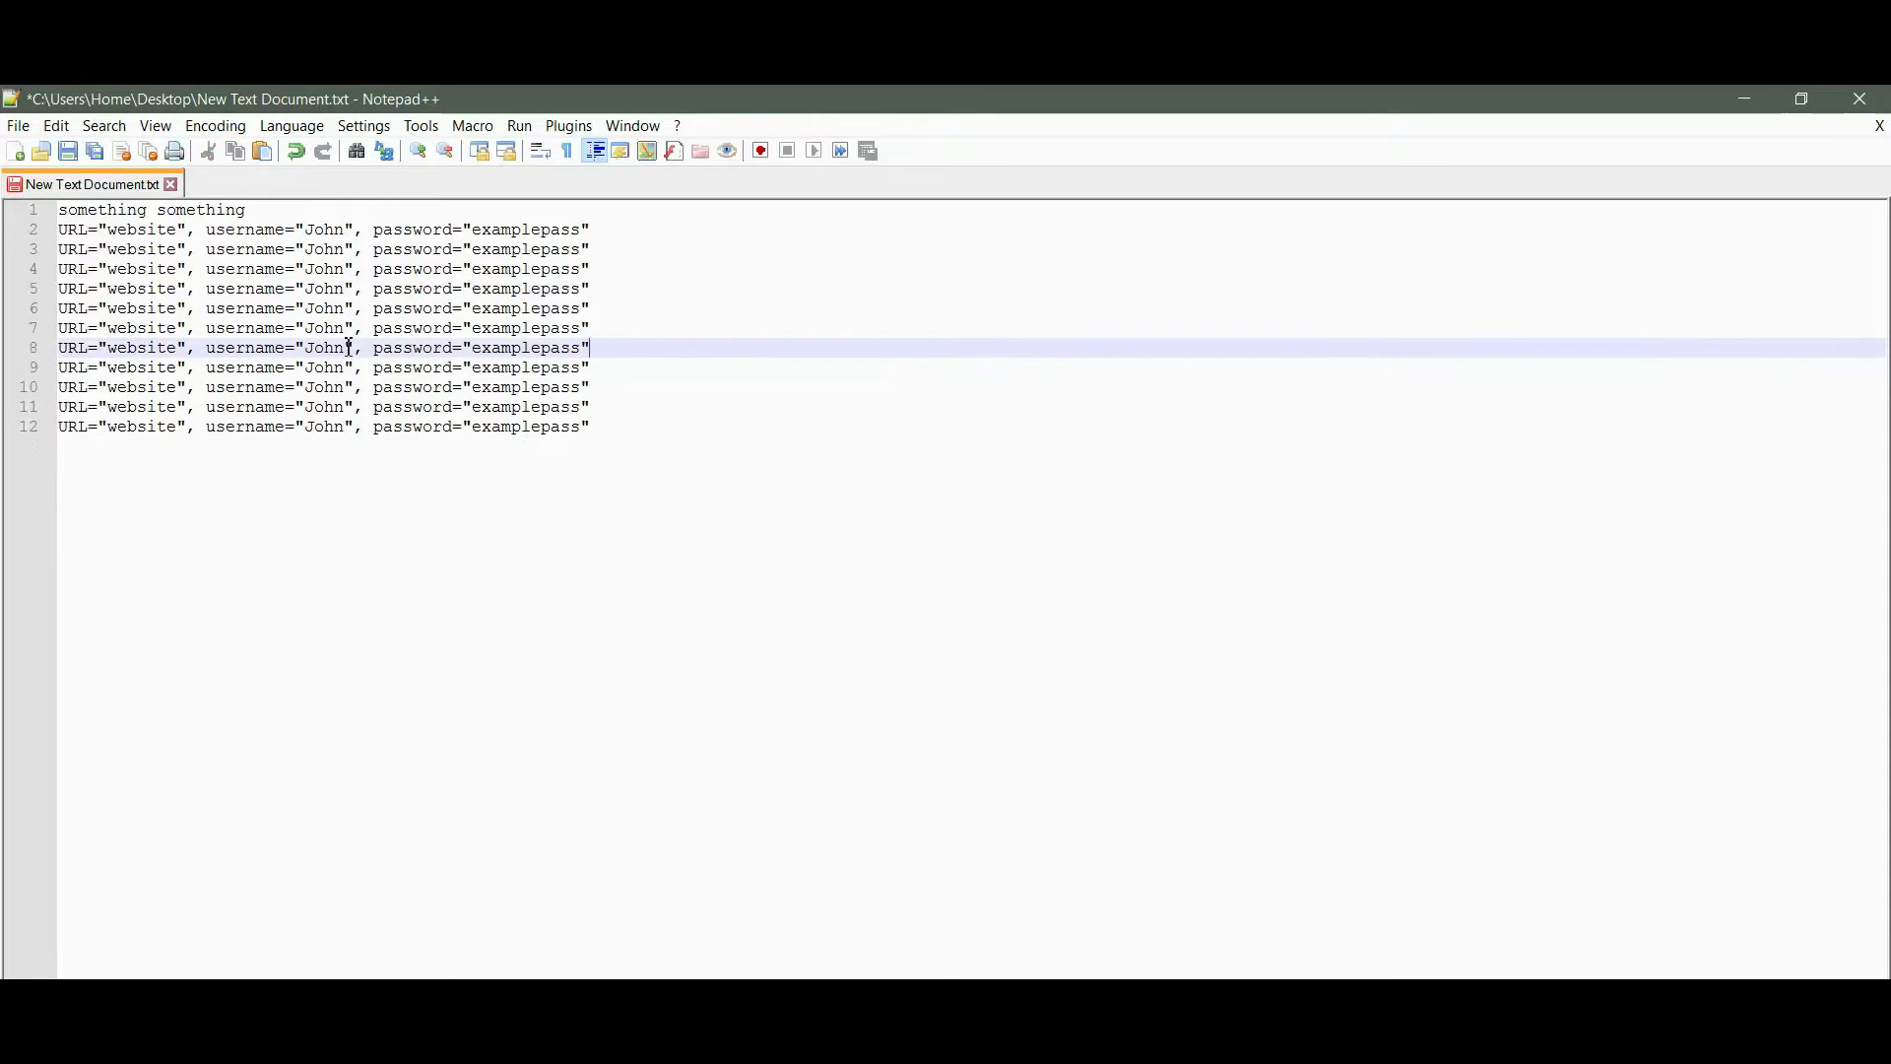
drag(263, 211, 56, 211)
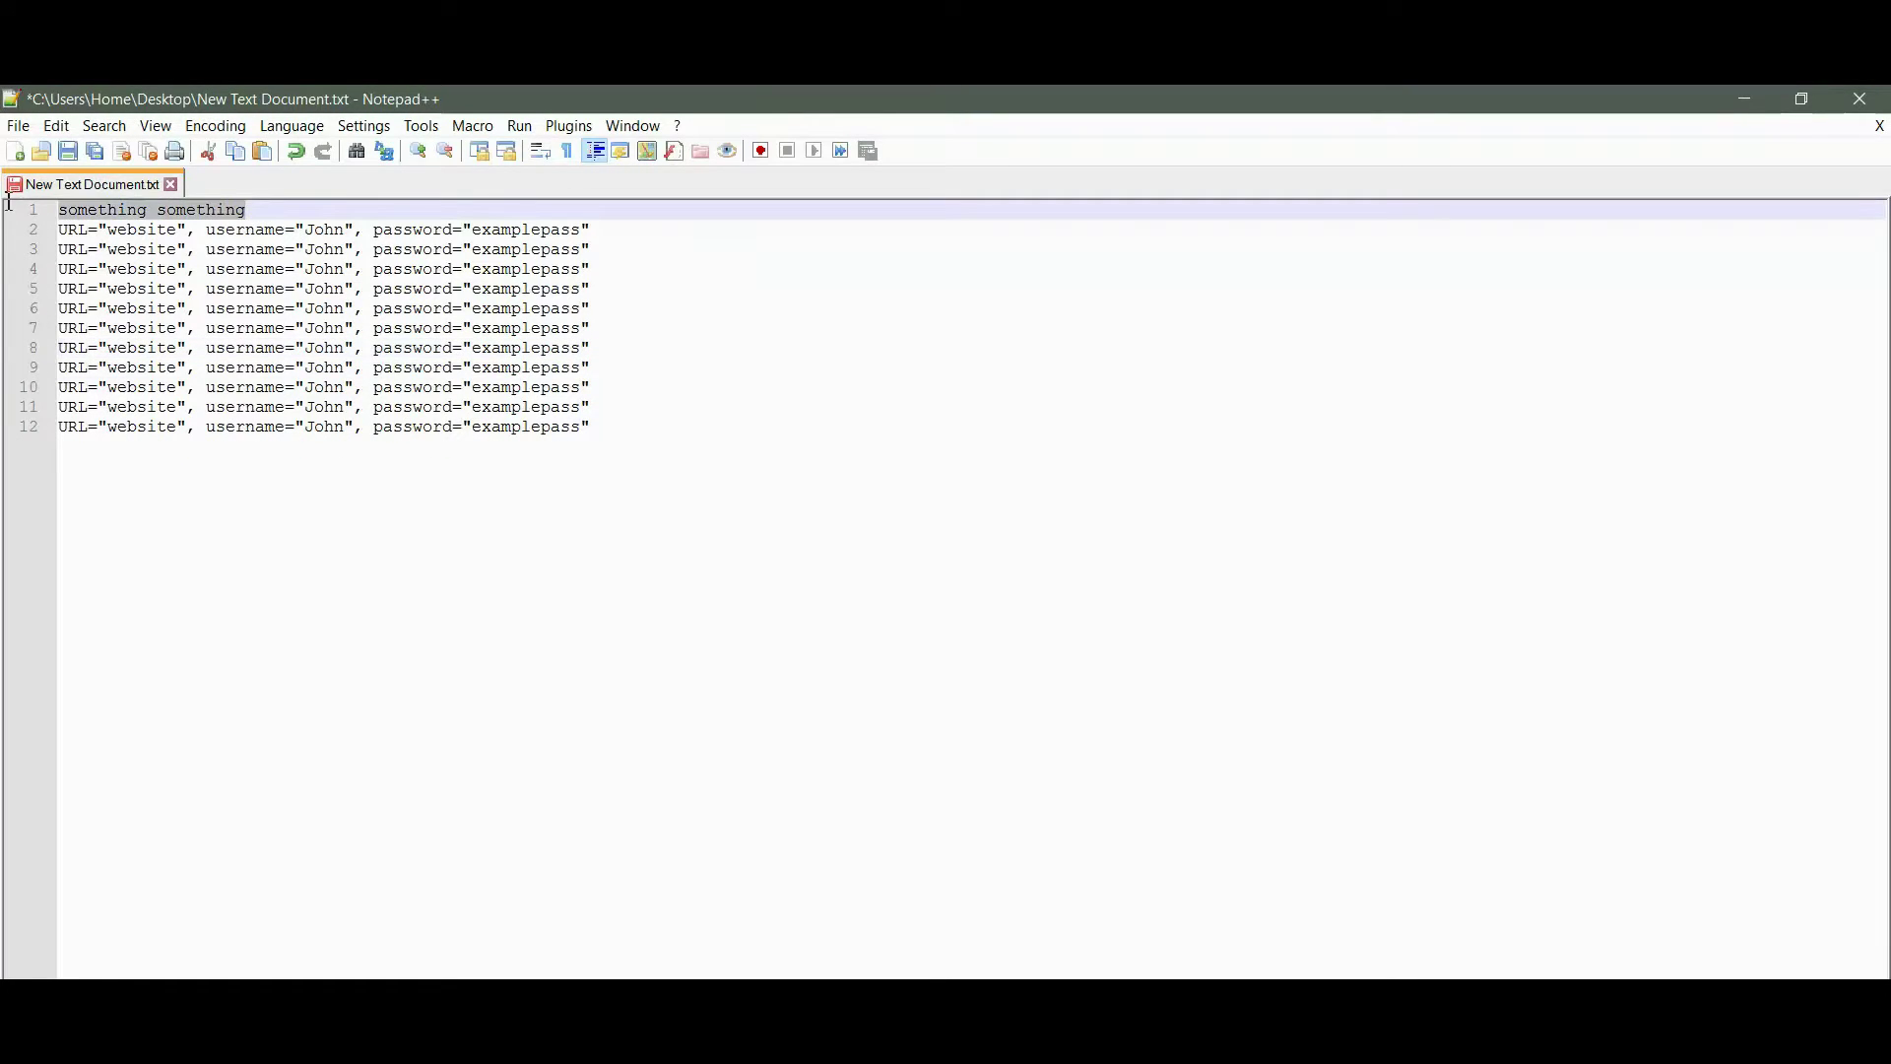
click(242, 212)
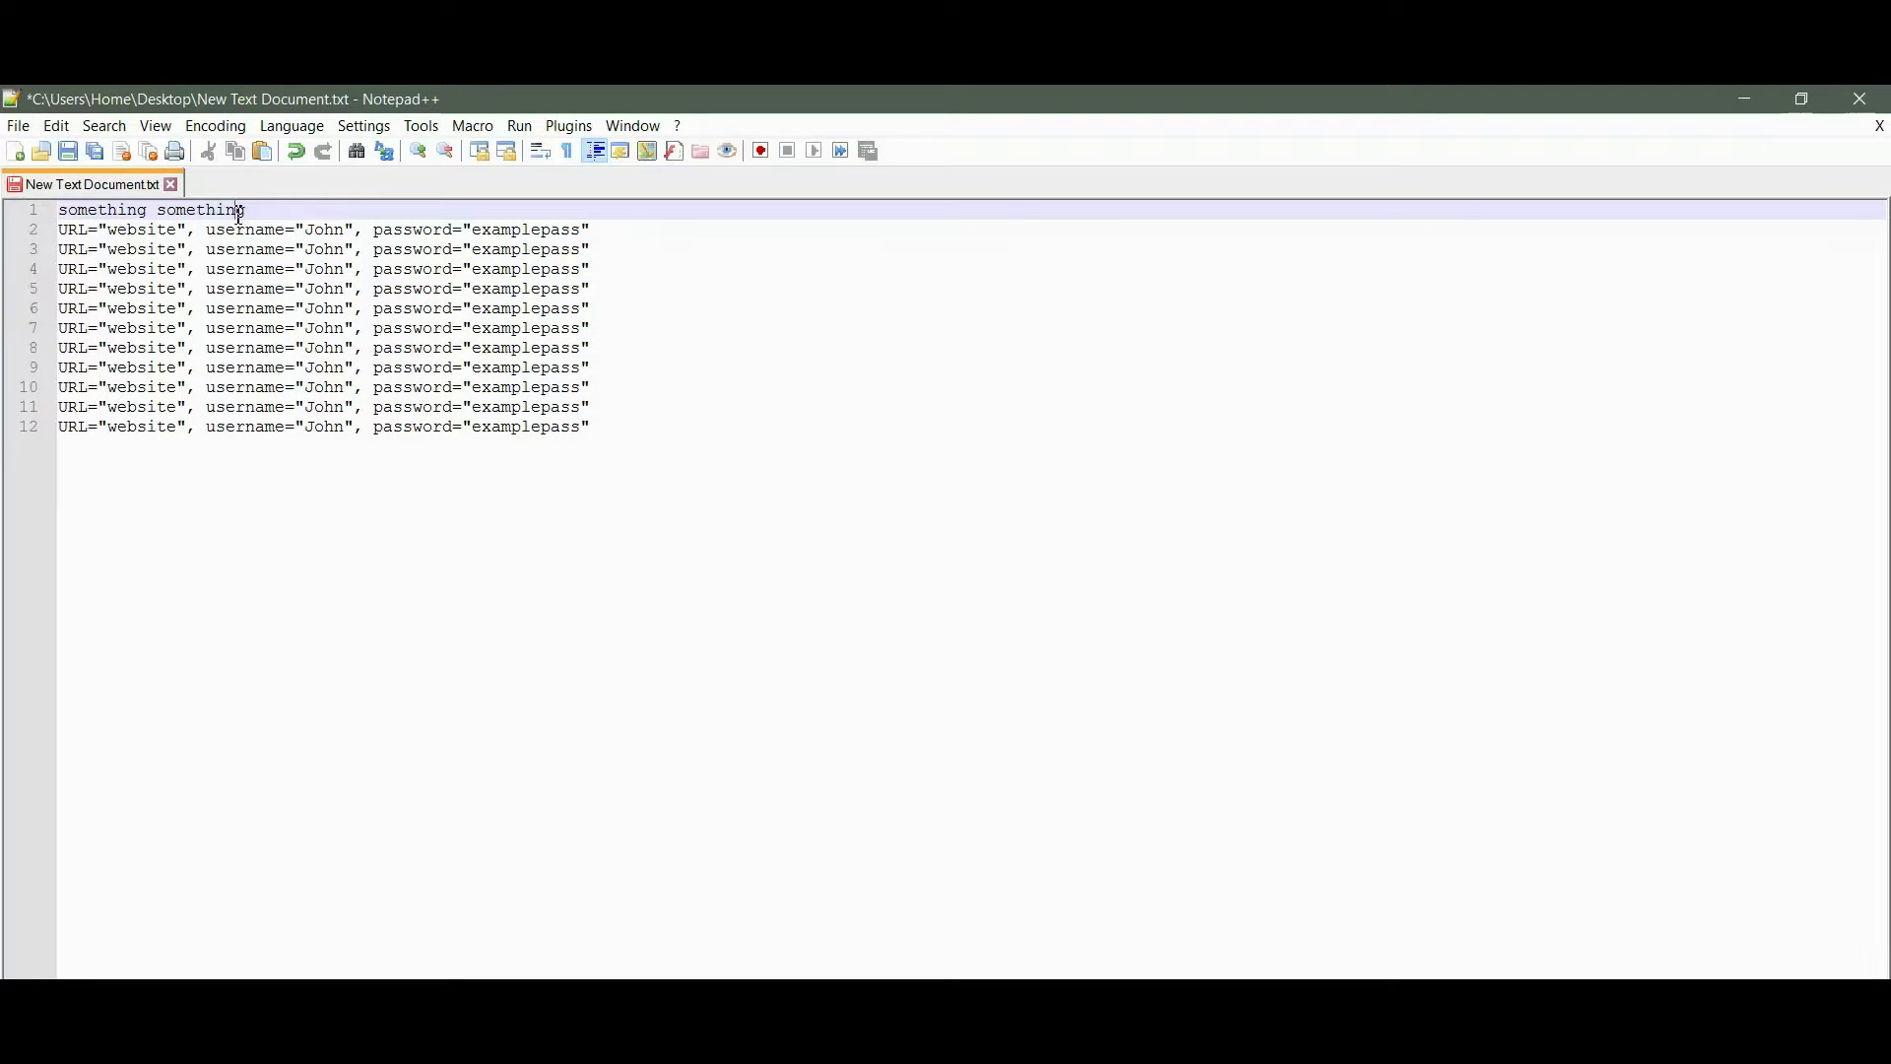
double_click(143, 231)
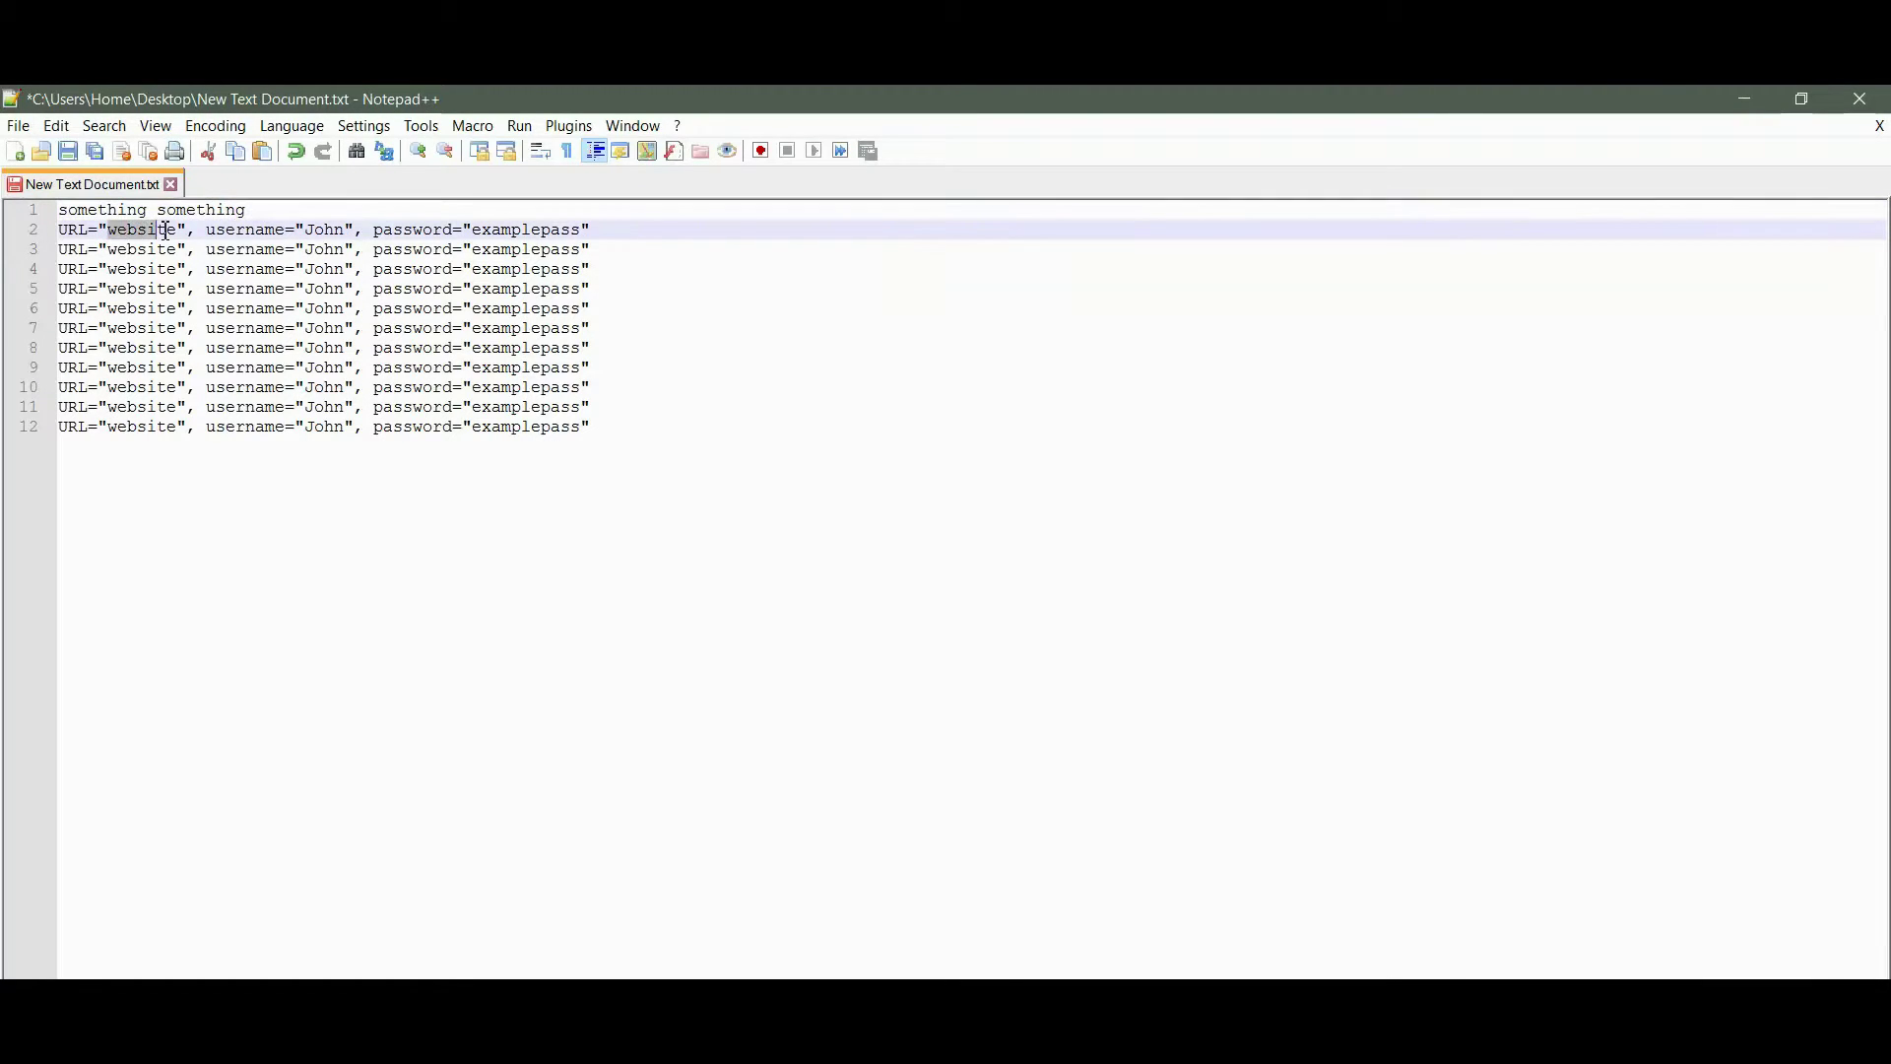
Step: Review the eleven remaining login entries and save New Text Document.txt
drag(286, 231, 355, 231)
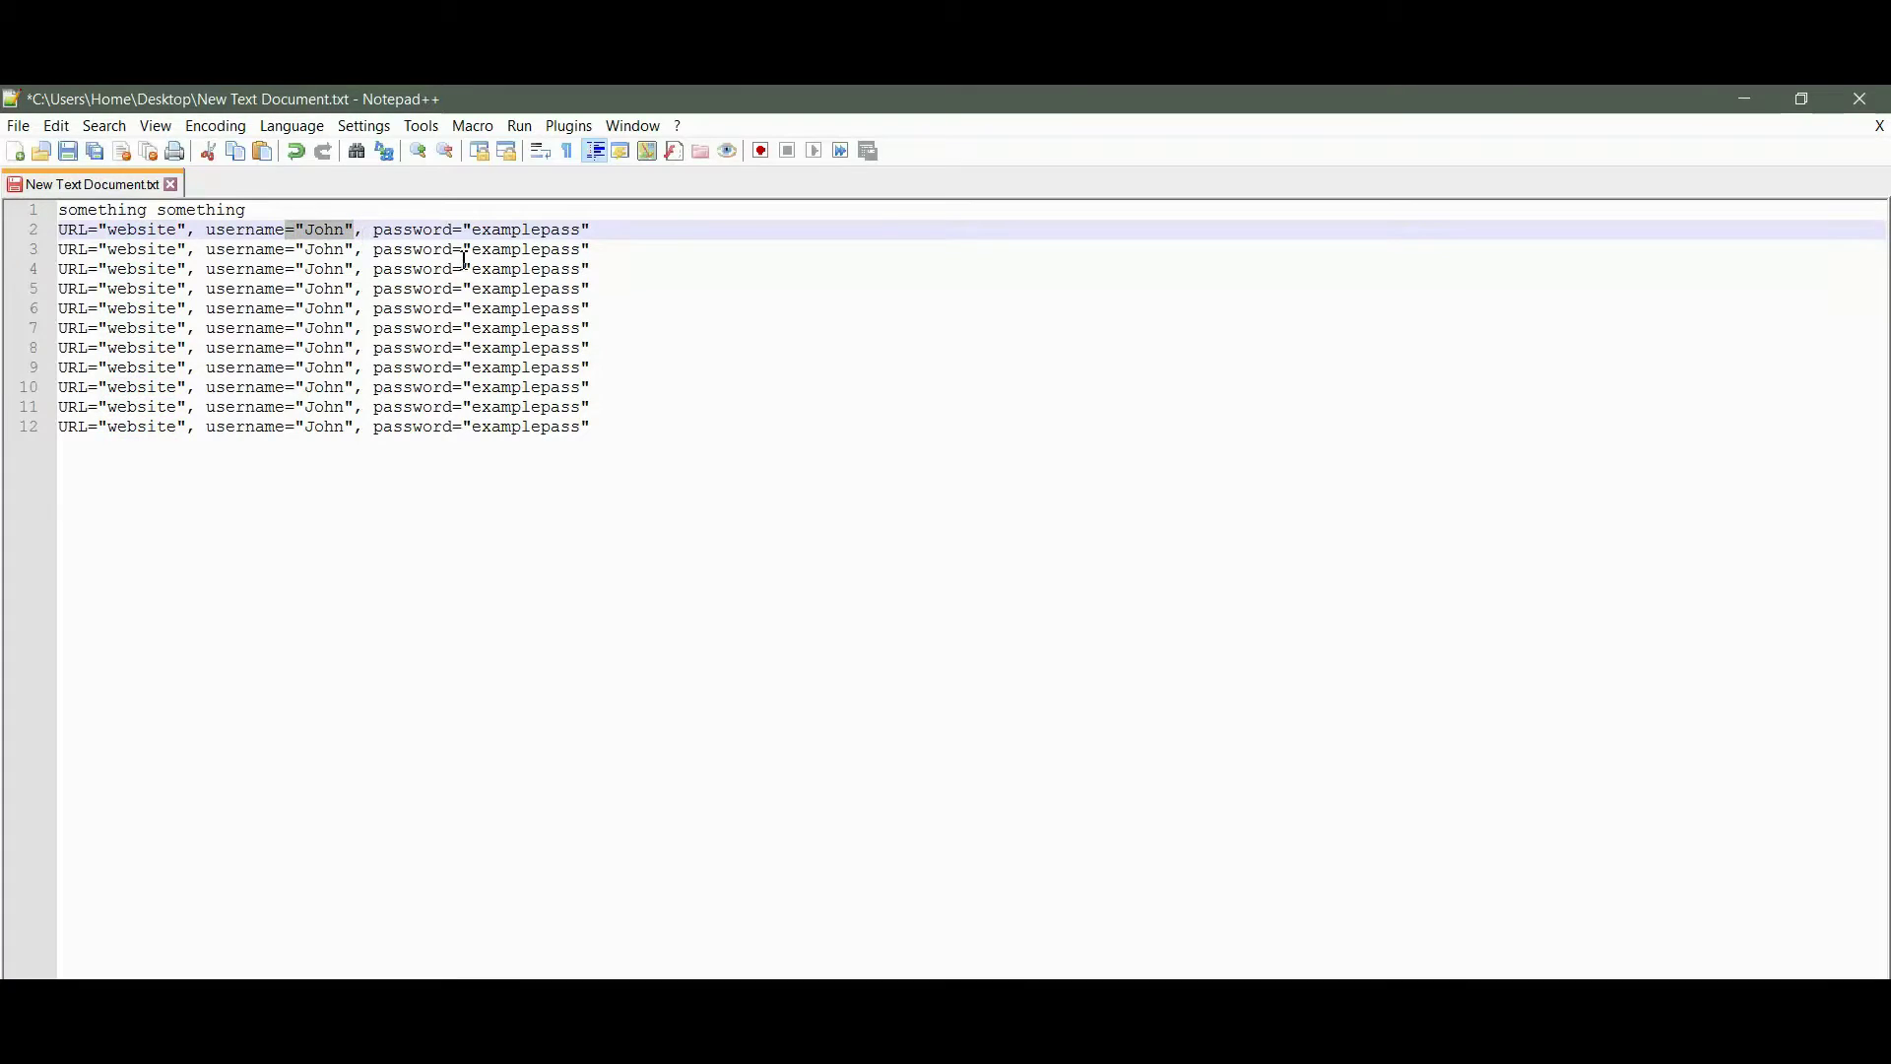
click(522, 308)
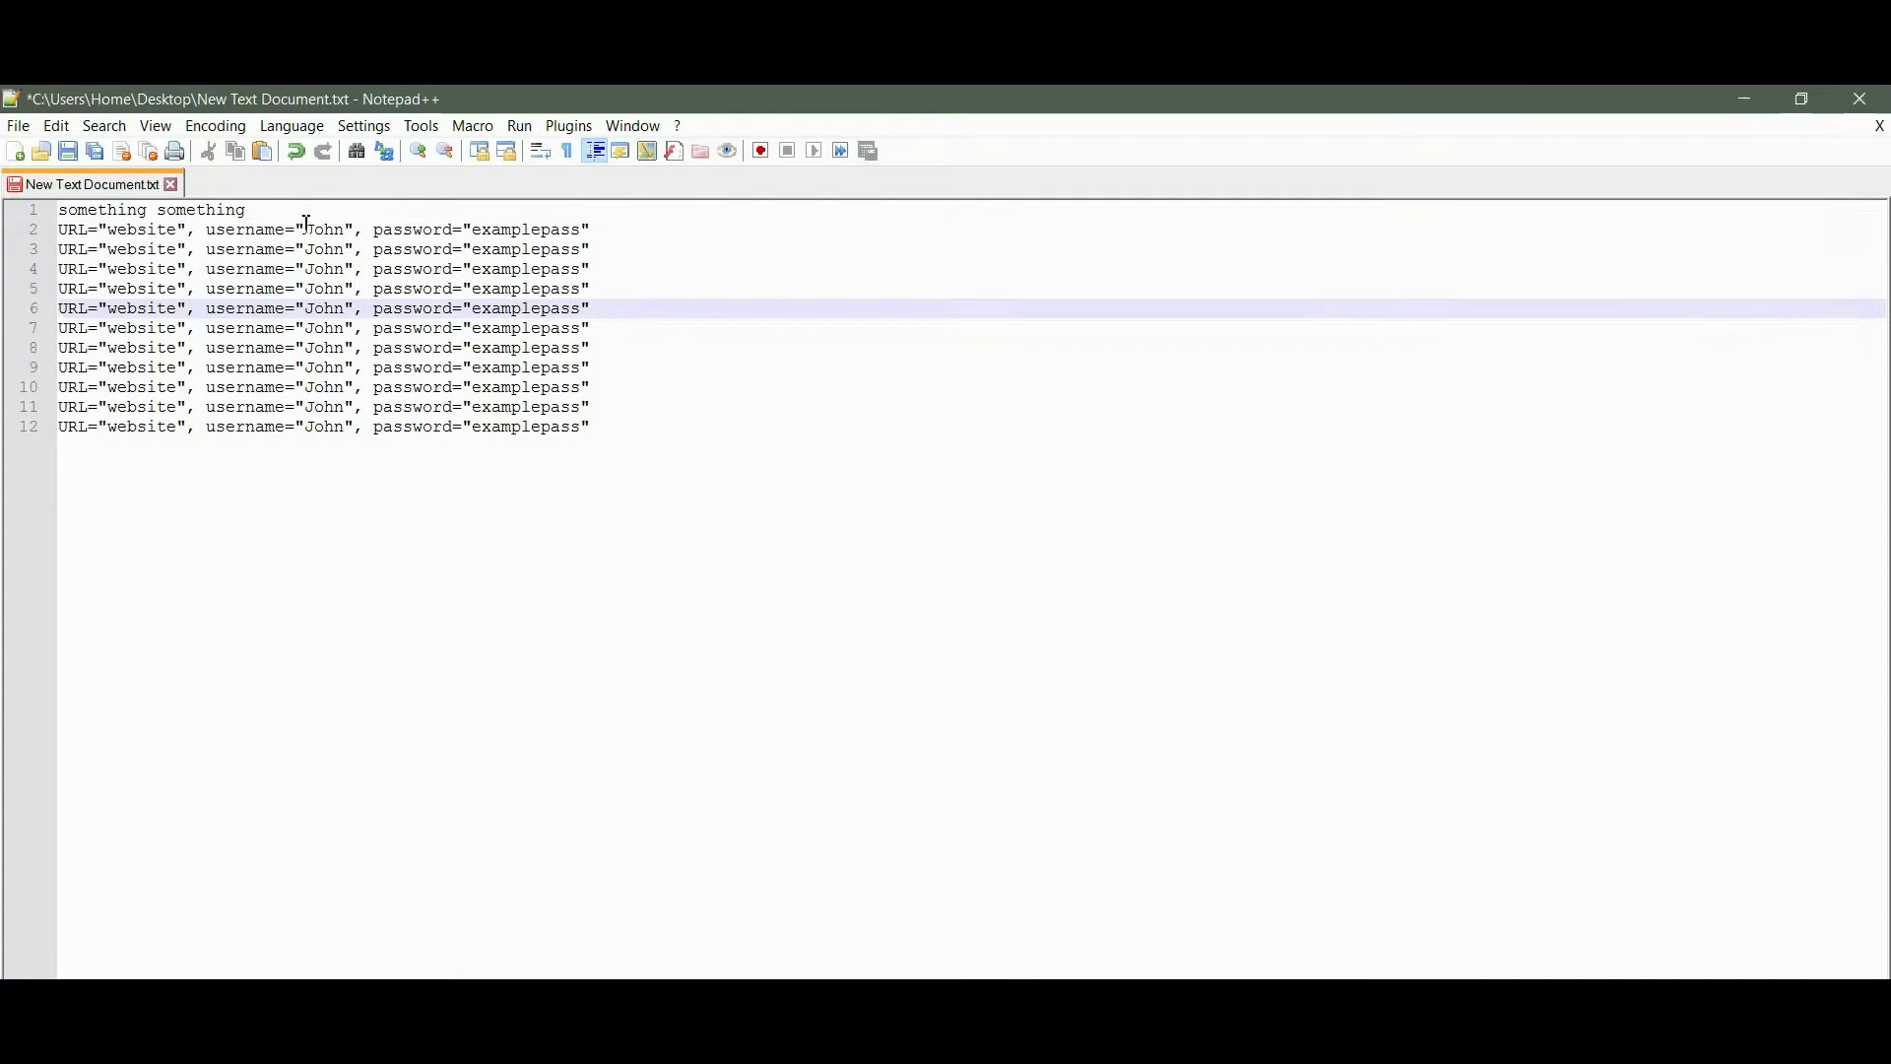
drag(651, 433, 6, 231)
click(259, 487)
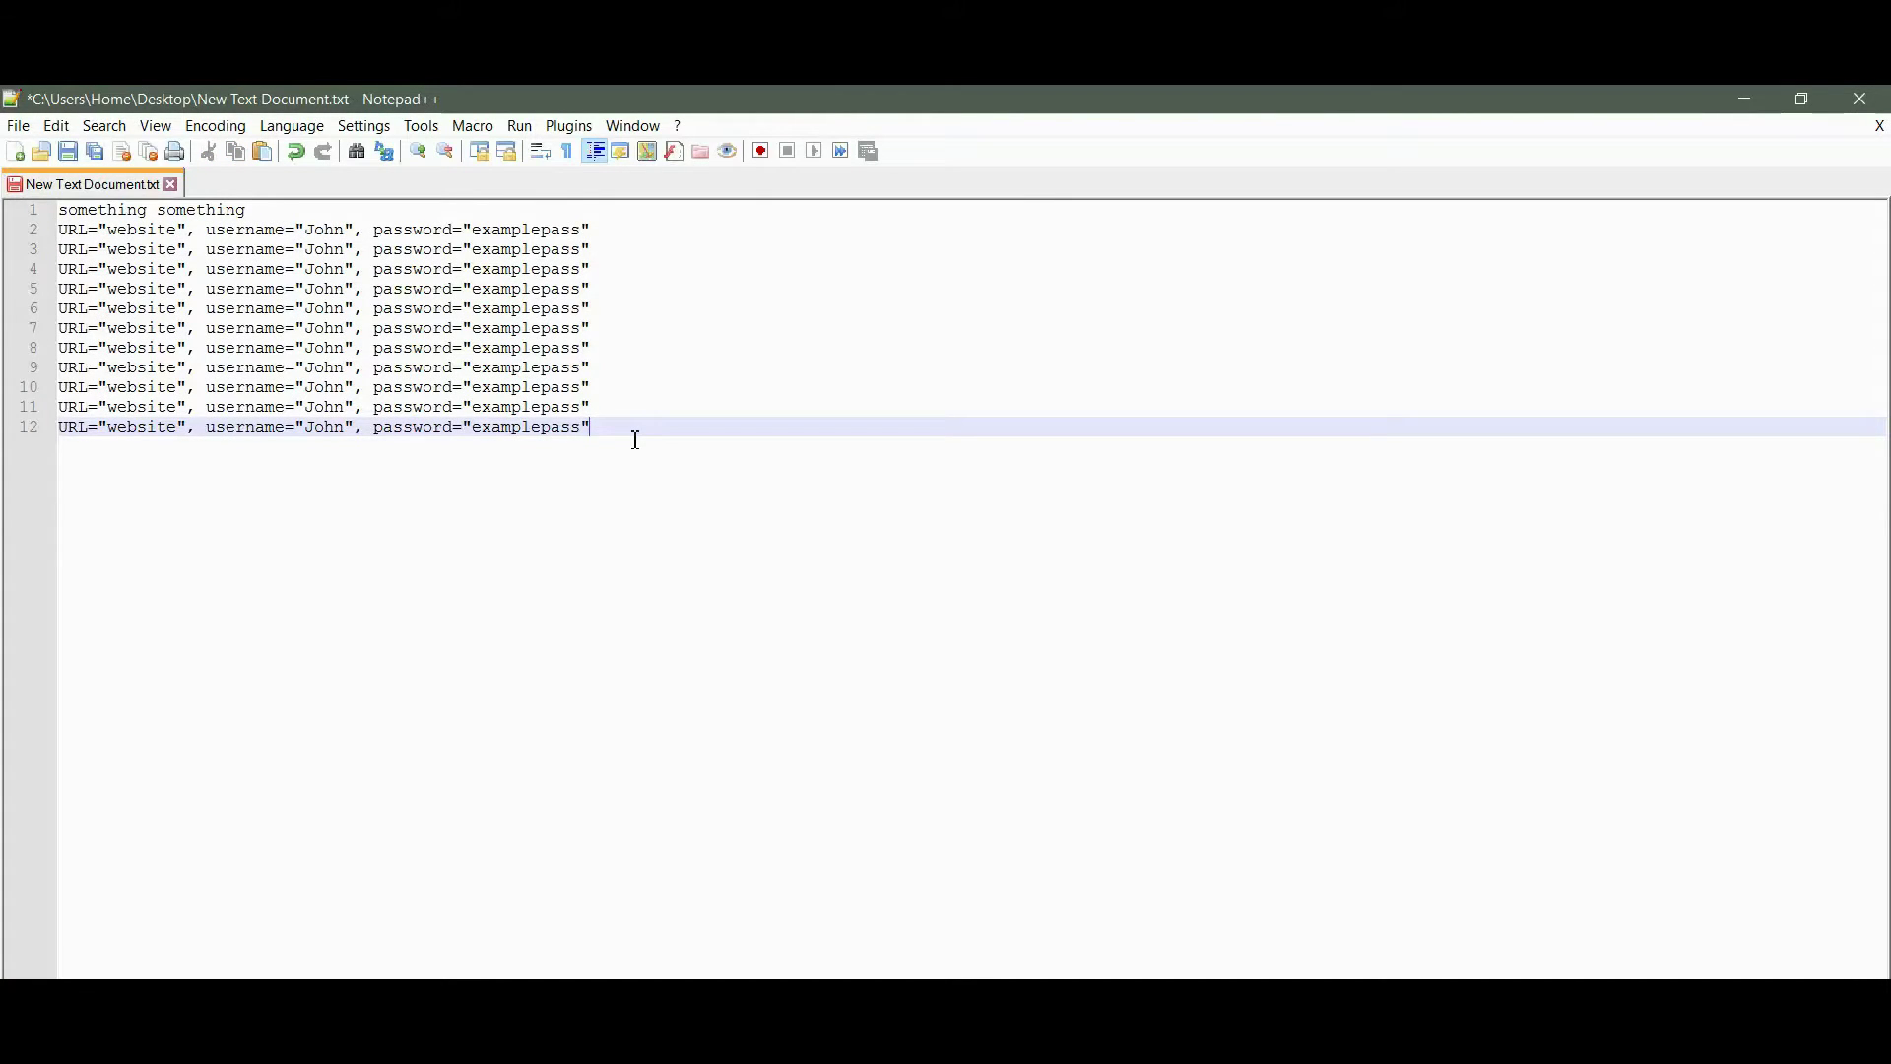
click(67, 152)
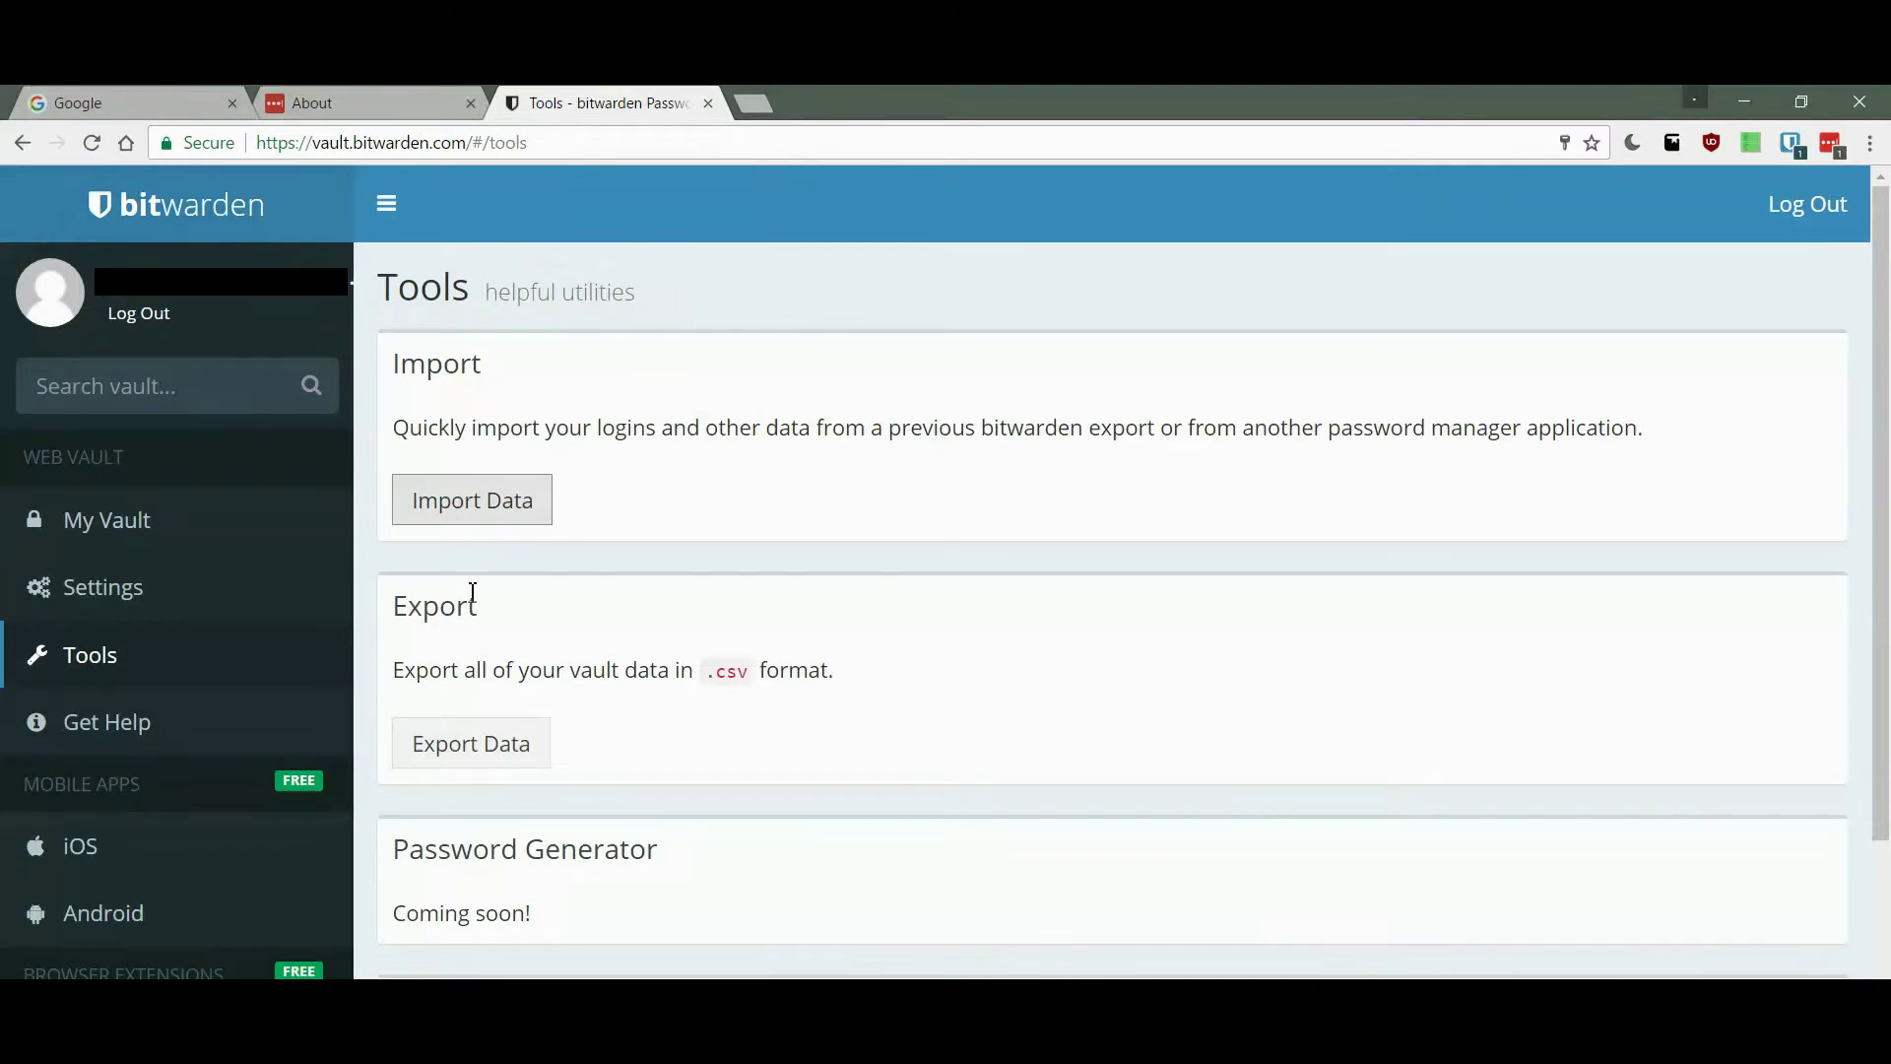
Step: Start Import Data on the Tools page with LastPass (csv) as the source format
click(465, 511)
click(614, 404)
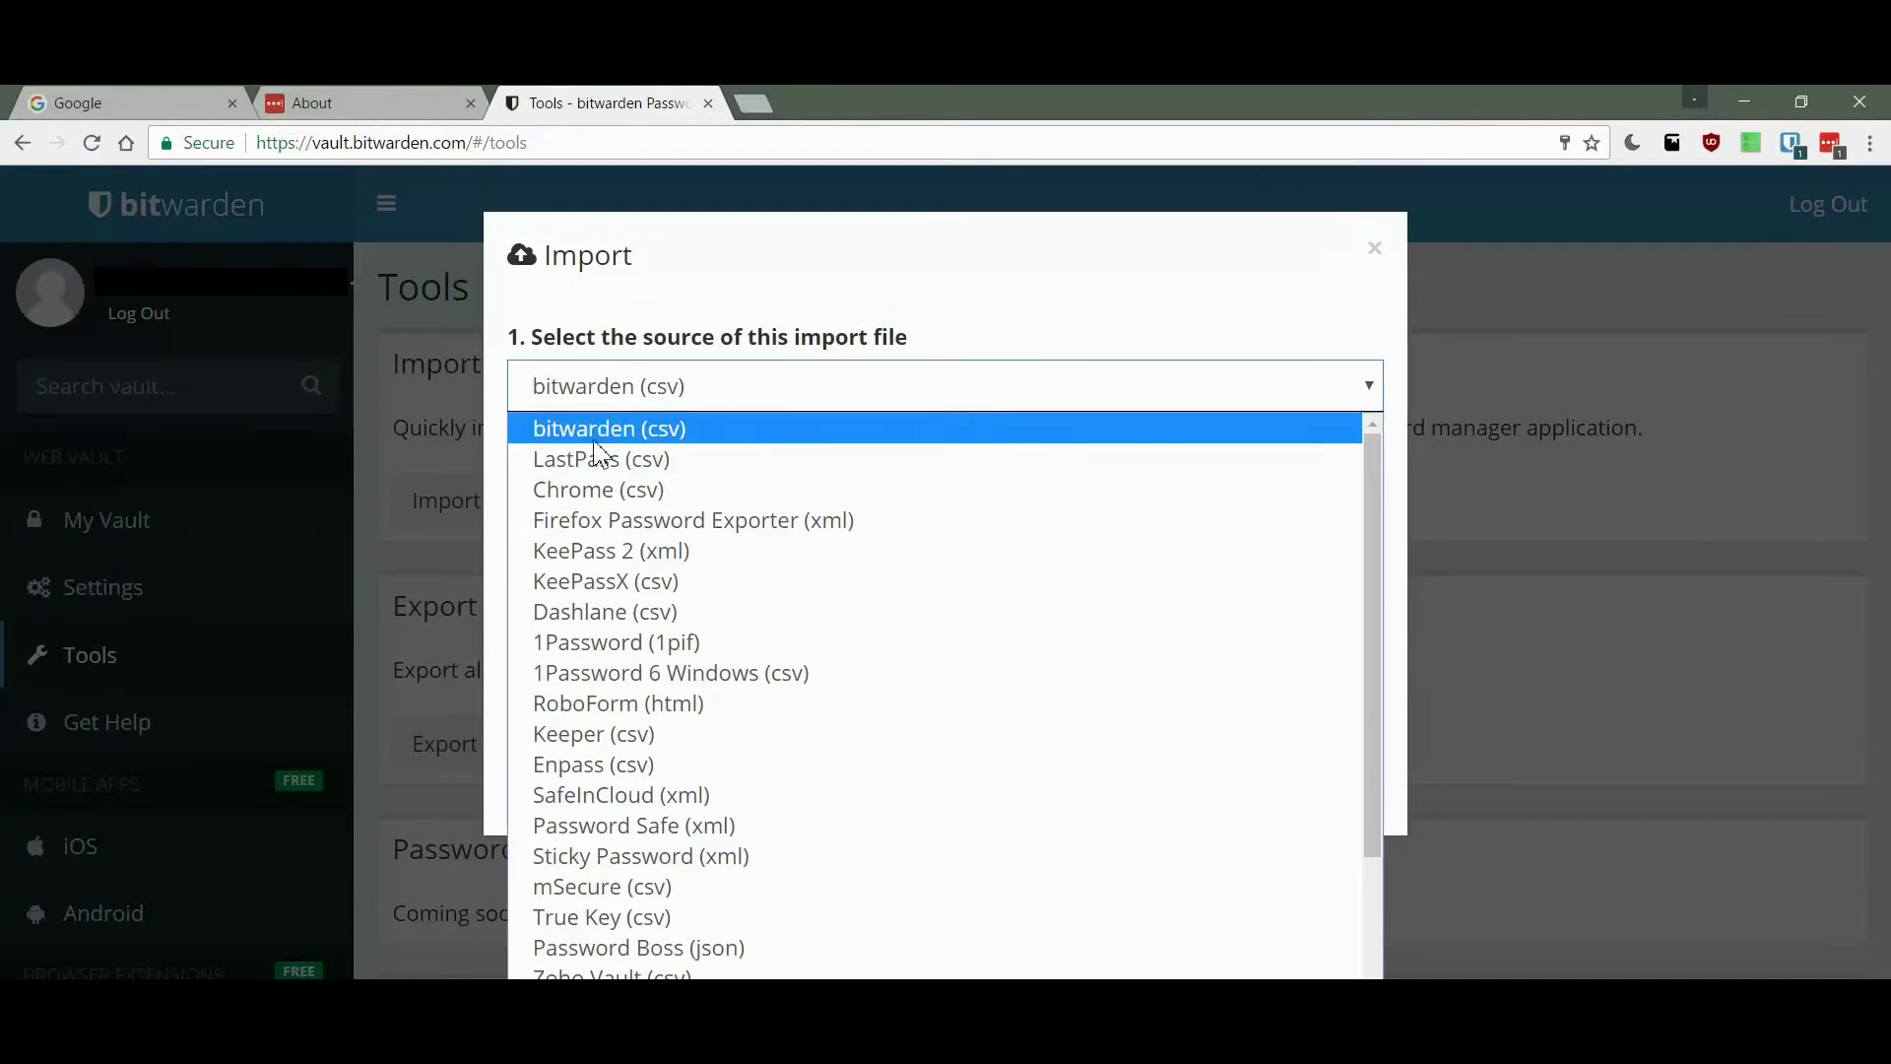
click(591, 461)
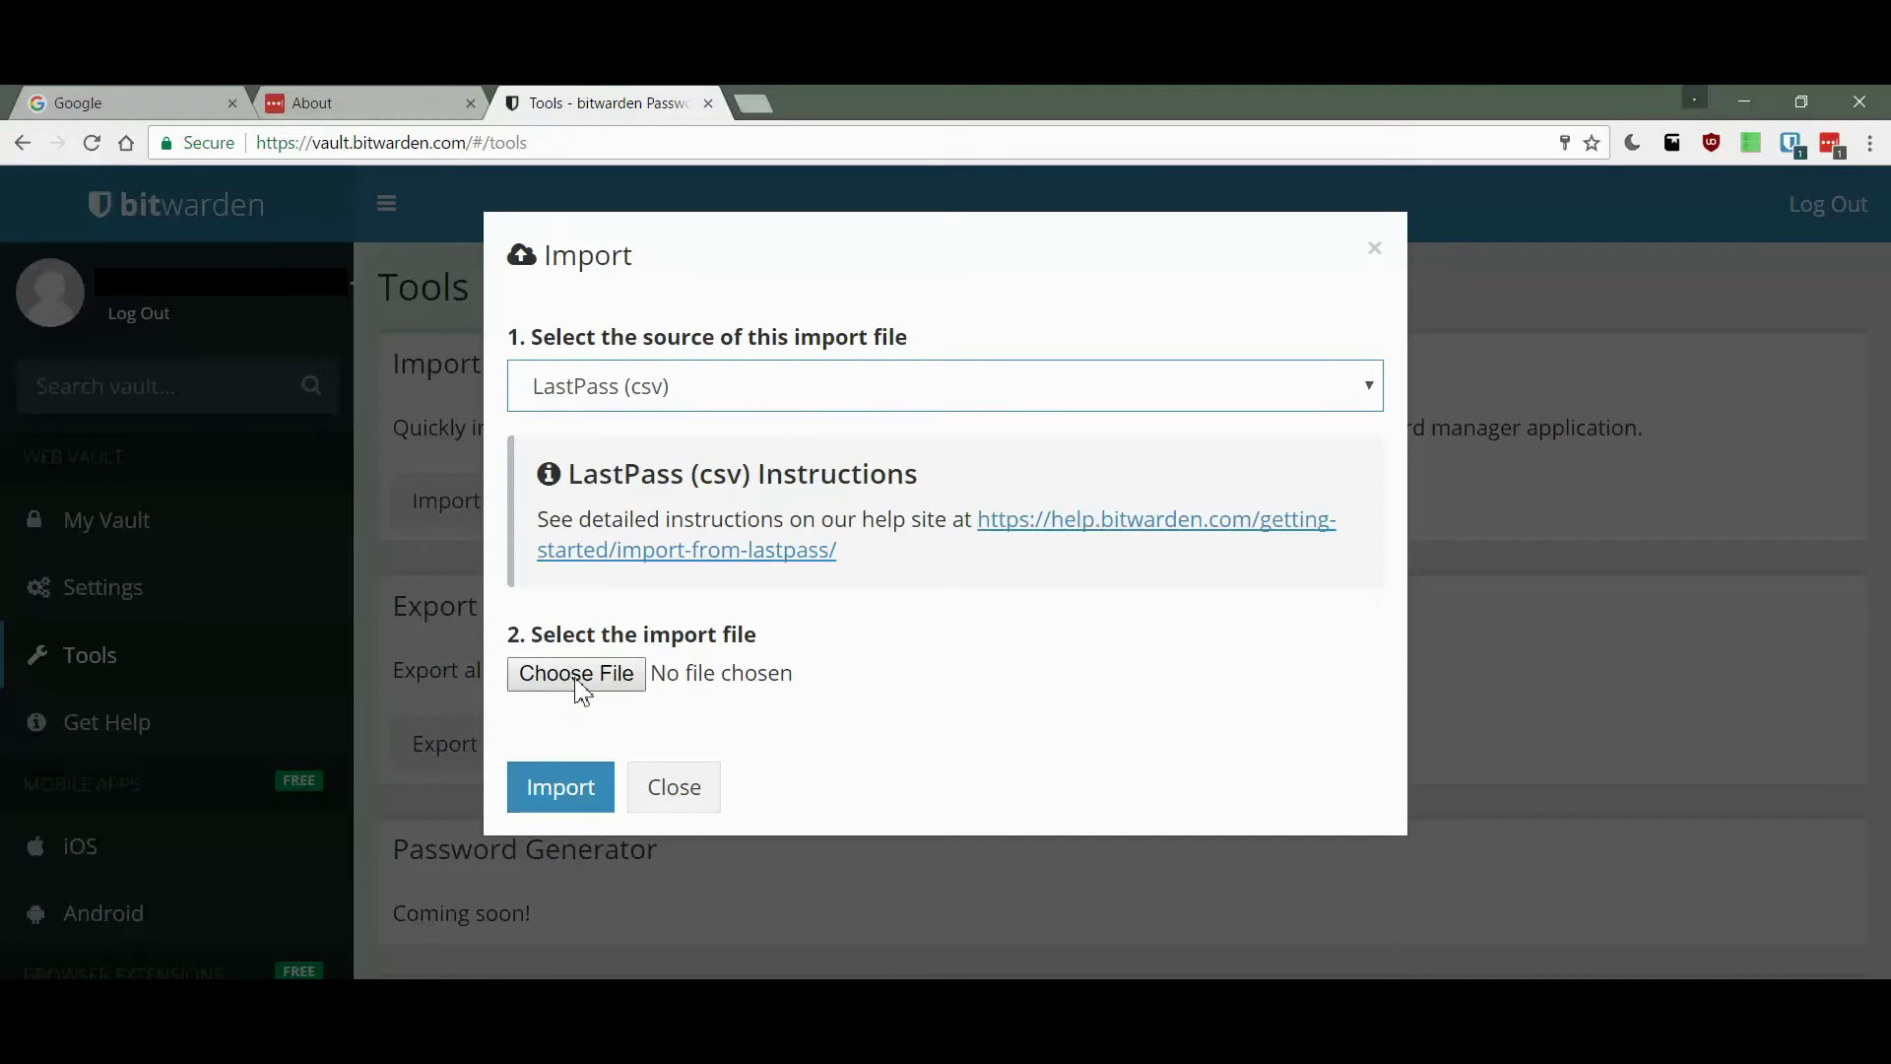